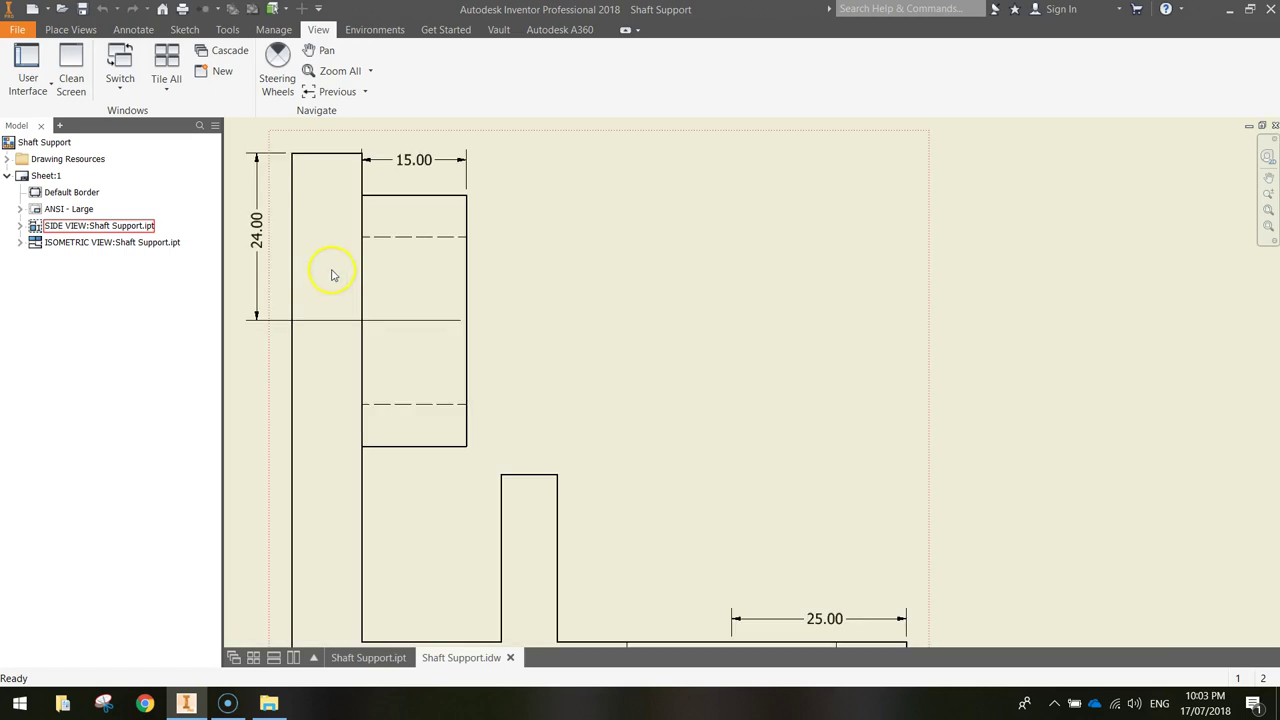
Step: Examine the dimensions of the shaft support's side view and front view in the drawing
scroll(731, 426, down, 3)
key(F2)
drag(803, 457, 704, 381)
key(Escape)
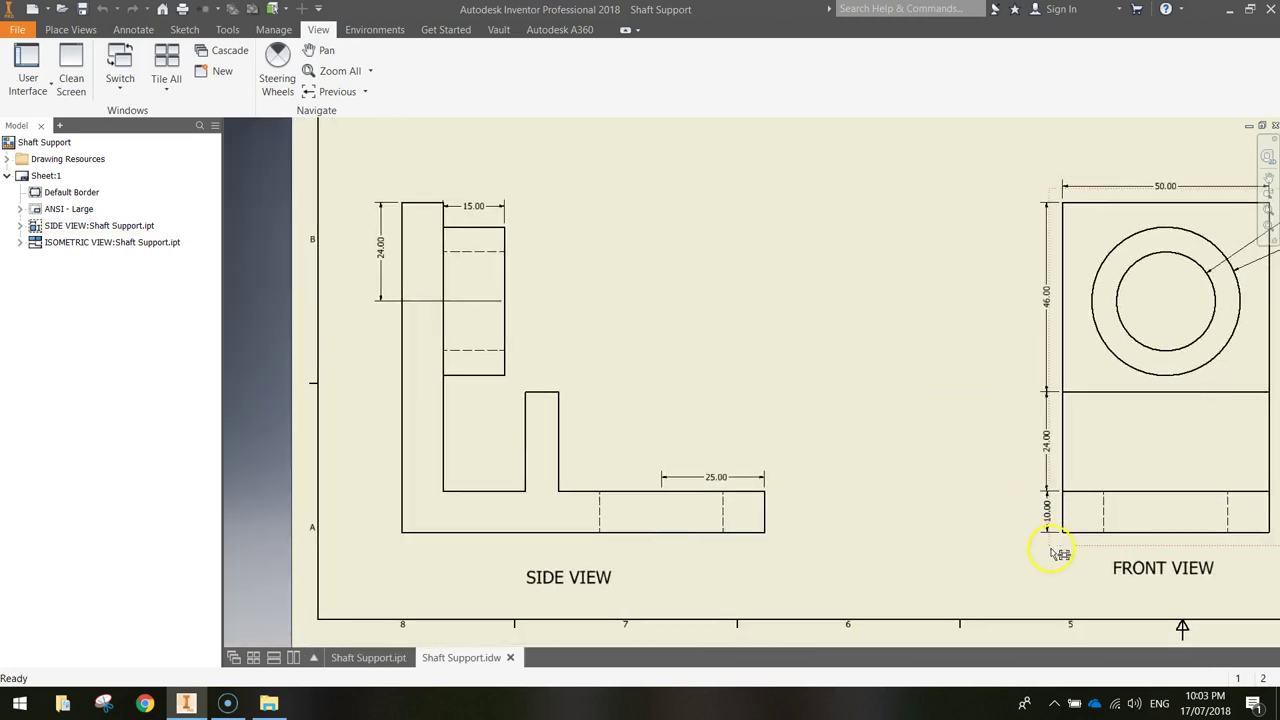
key(F2)
drag(1143, 537, 1006, 530)
key(Escape)
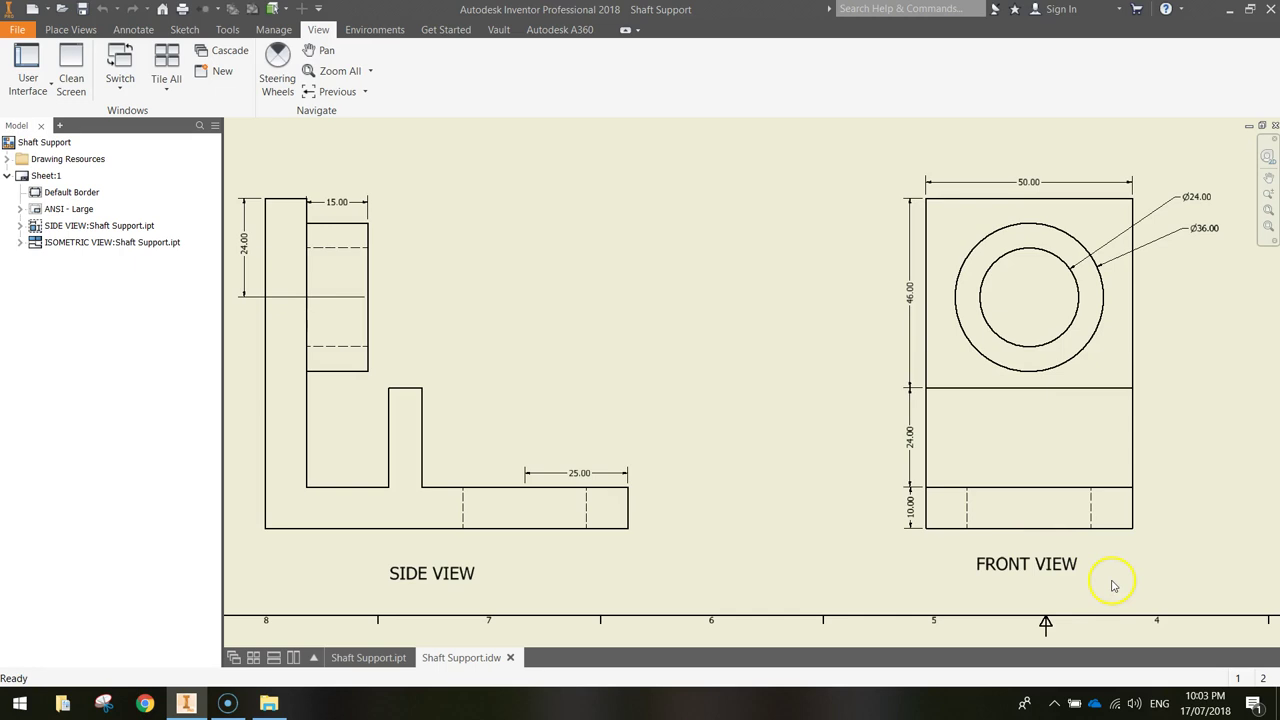
Step: Examine the top view's widths, outer radius and hole diameter, and return to the whole drawing sheet
scroll(1127, 452, up, 3)
key(F2)
drag(1106, 334, 1006, 522)
key(Escape)
scroll(980, 426, down, 2)
key(F2)
drag(364, 170, 742, 637)
scroll(774, 363, up, 2)
key(F2)
mouse_move(709, 303)
mouse_down()
mouse_move(811, 450)
mouse_move(880, 449)
mouse_move(902, 425)
mouse_up()
scroll(902, 425, down, 3)
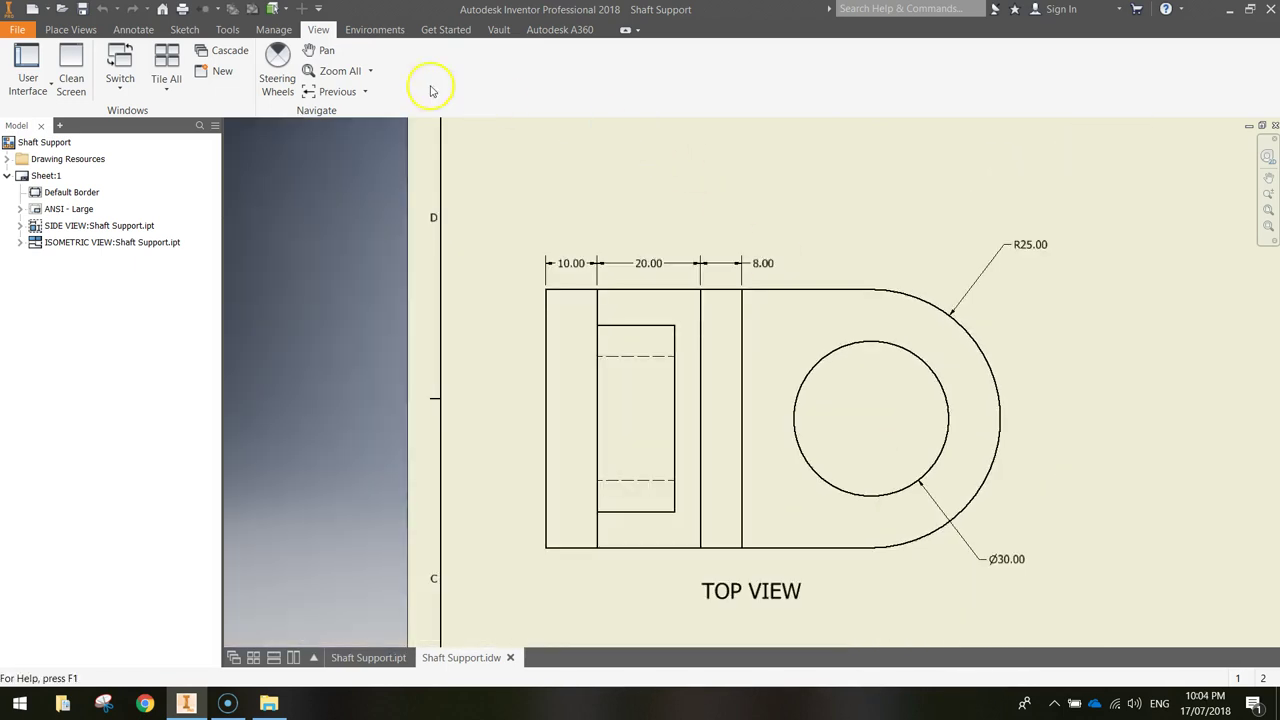
click(336, 70)
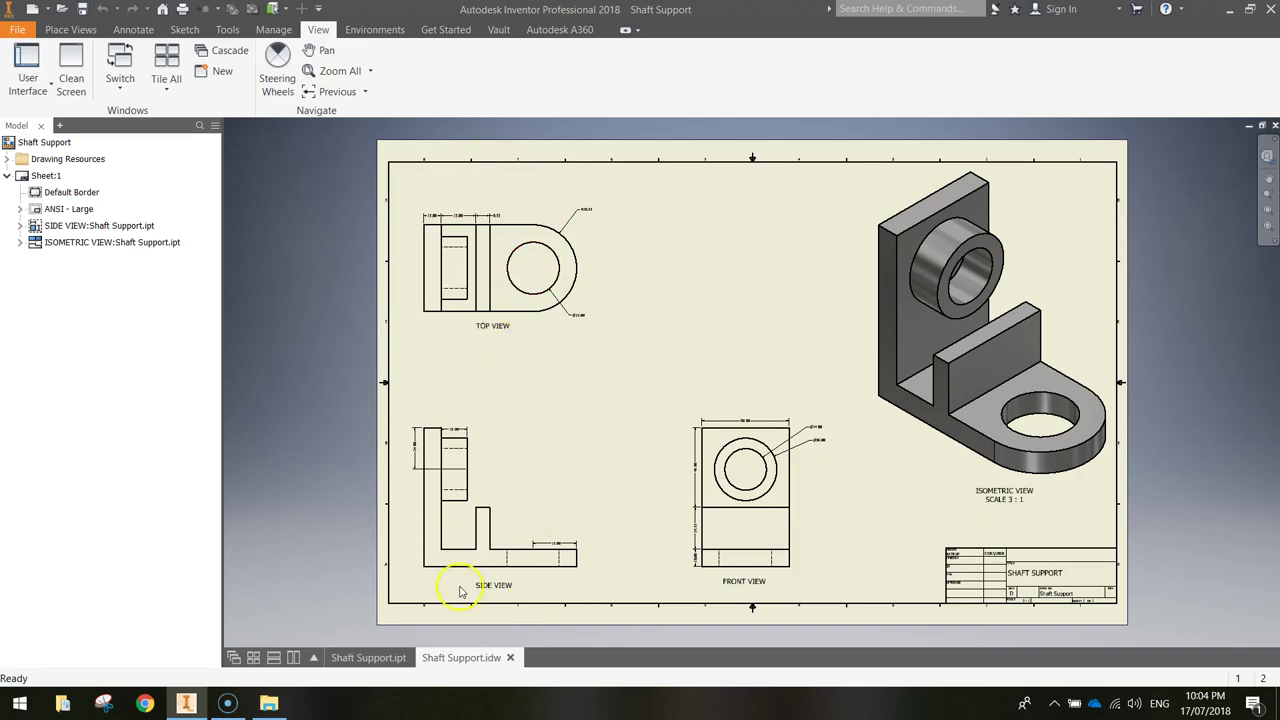
Step: Compare the side view's profile and hidden hole edges with the top view and the rest of the sheet
scroll(340, 280, up, 3)
key(F2)
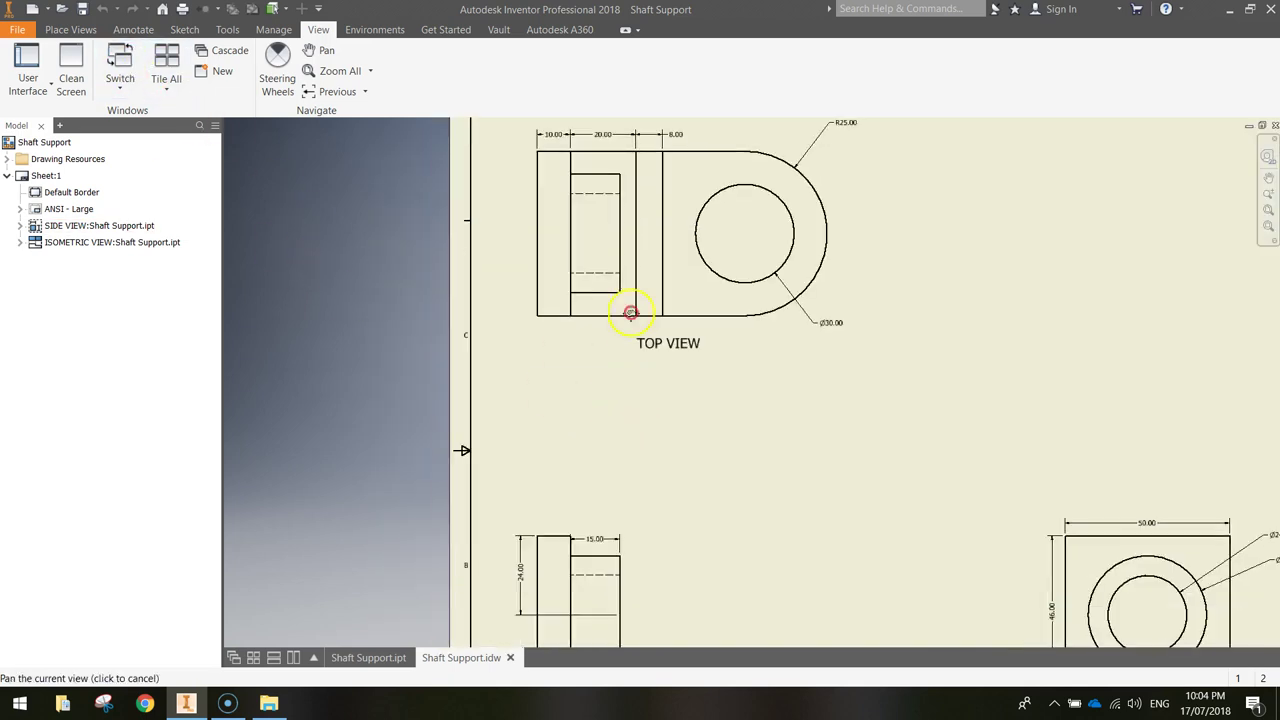
drag(631, 313, 520, 135)
scroll(516, 288, up, 3)
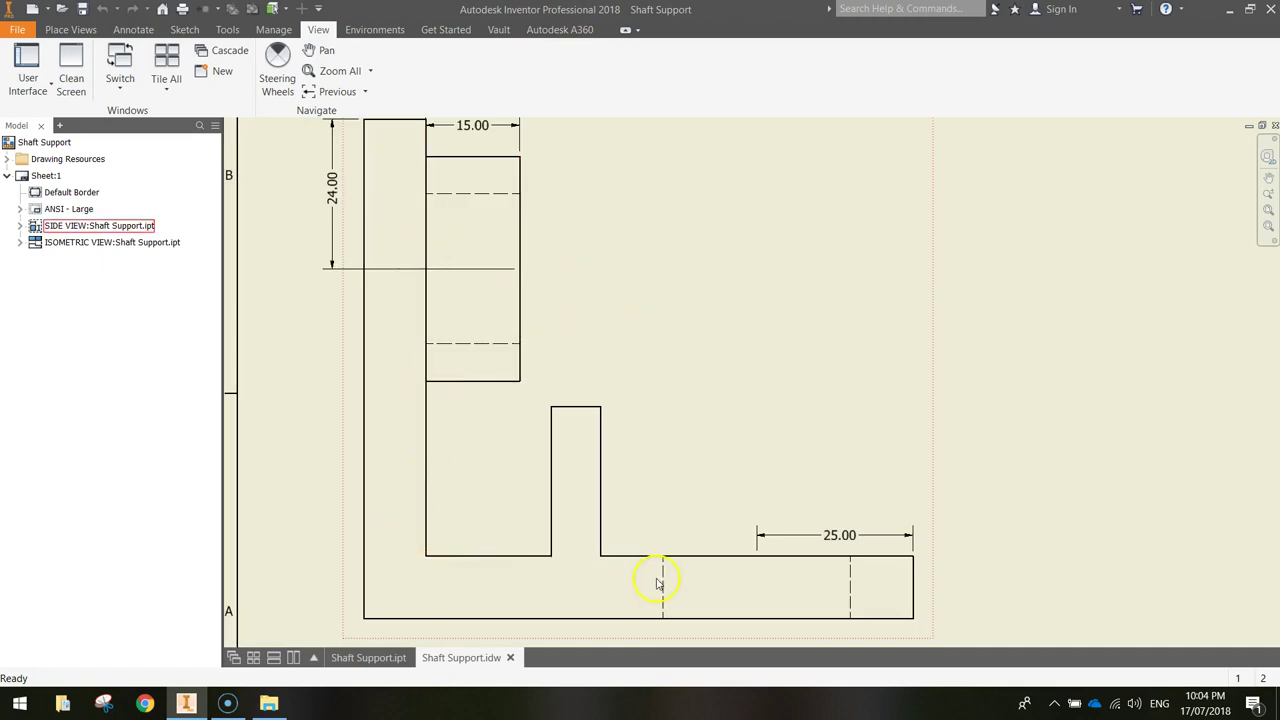
key(F2)
mouse_move(687, 380)
mouse_down()
mouse_move(683, 396)
mouse_move(671, 383)
mouse_up()
click(635, 363)
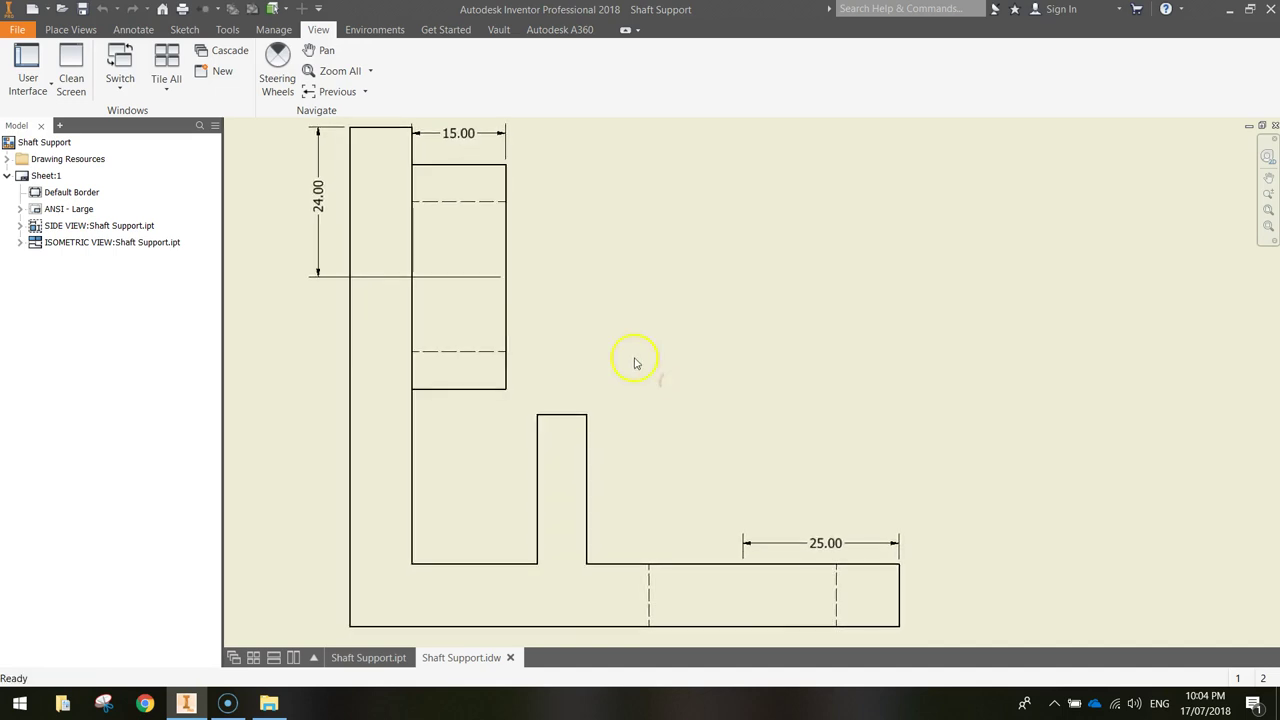
scroll(465, 236, down, 2)
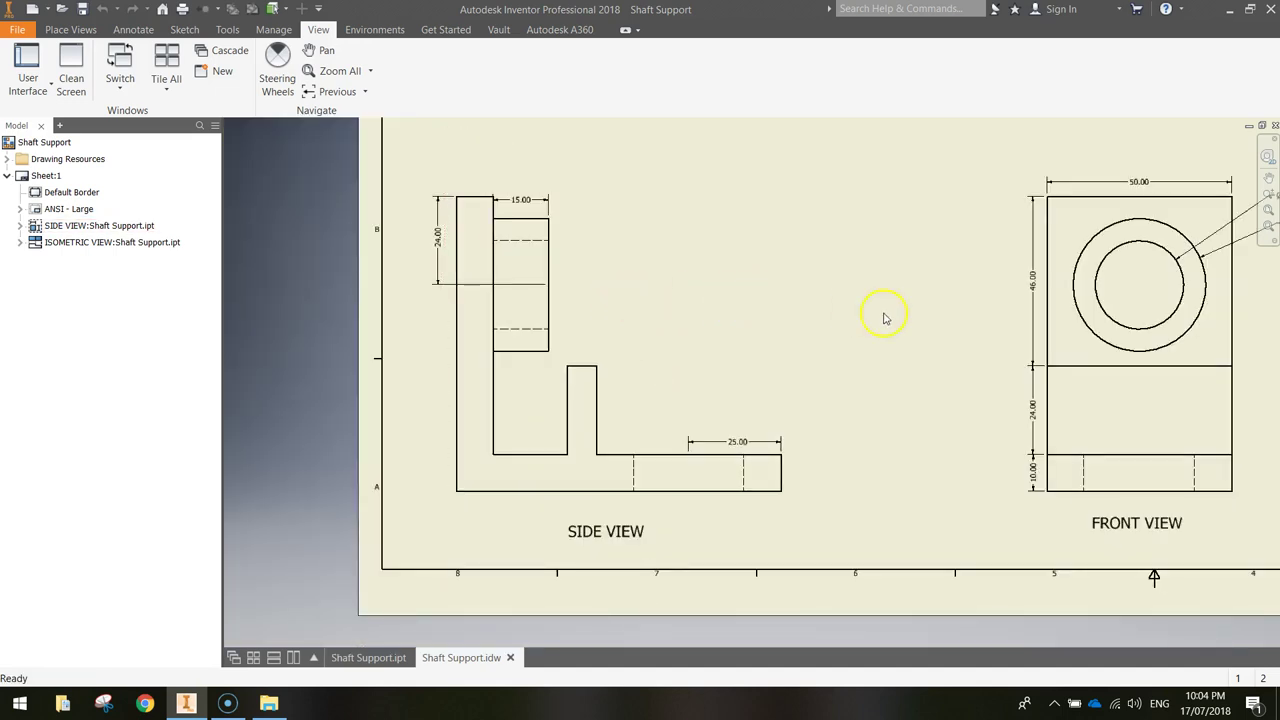
key(F2)
drag(697, 219, 680, 576)
click(680, 163)
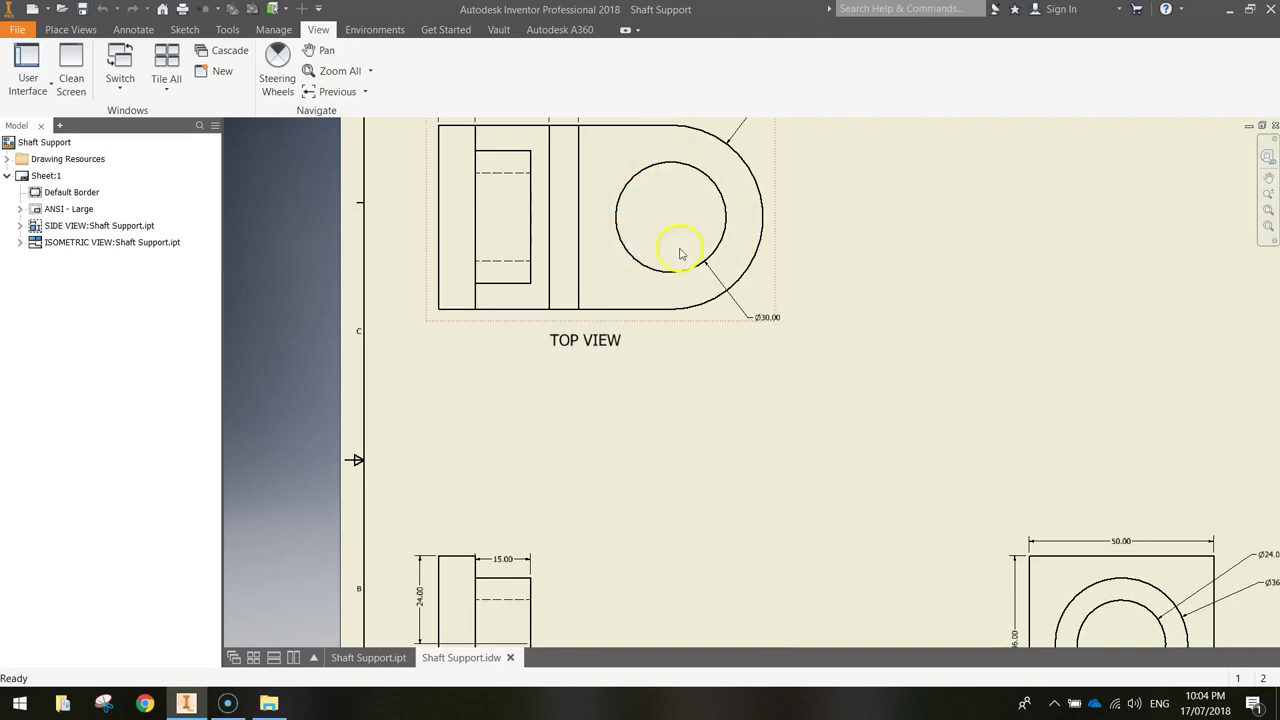
scroll(760, 390, down, 2)
scroll(823, 386, up, 1)
key(F2)
drag(823, 386, 700, 380)
scroll(597, 320, up, 1)
Step: Create a new part from the metric Standard (mm).ipt template
click(16, 30)
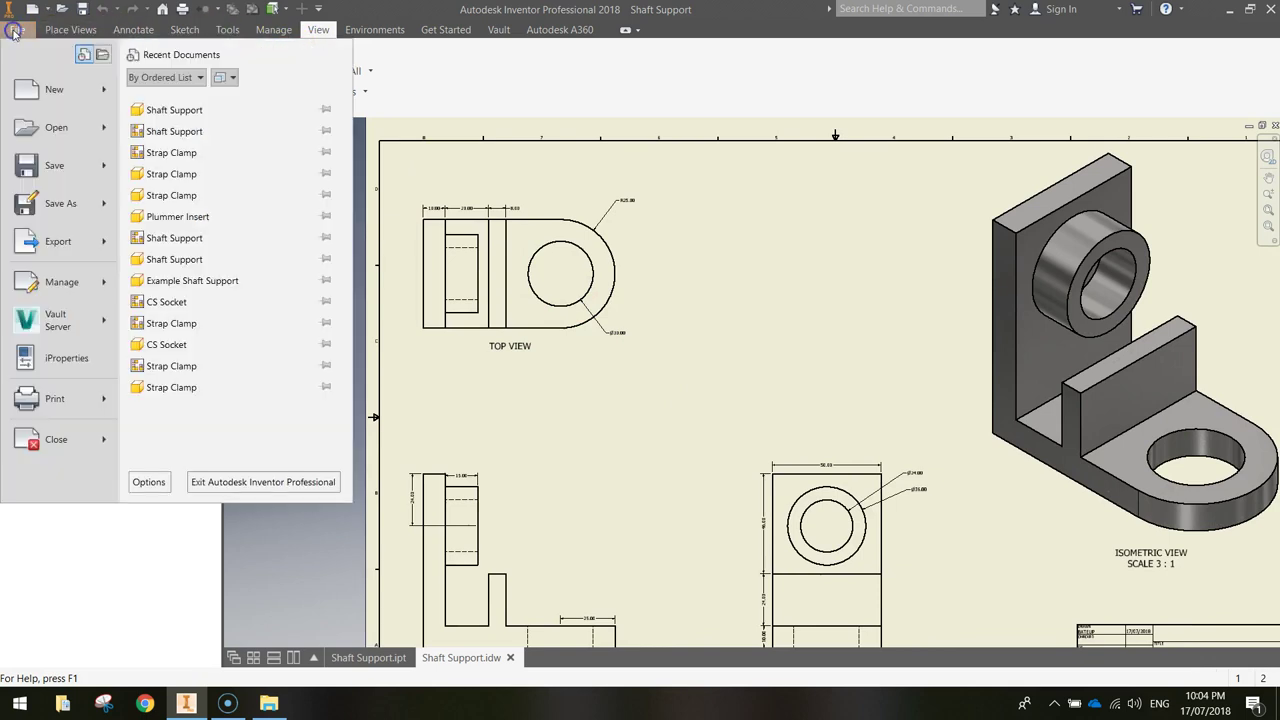
click(45, 93)
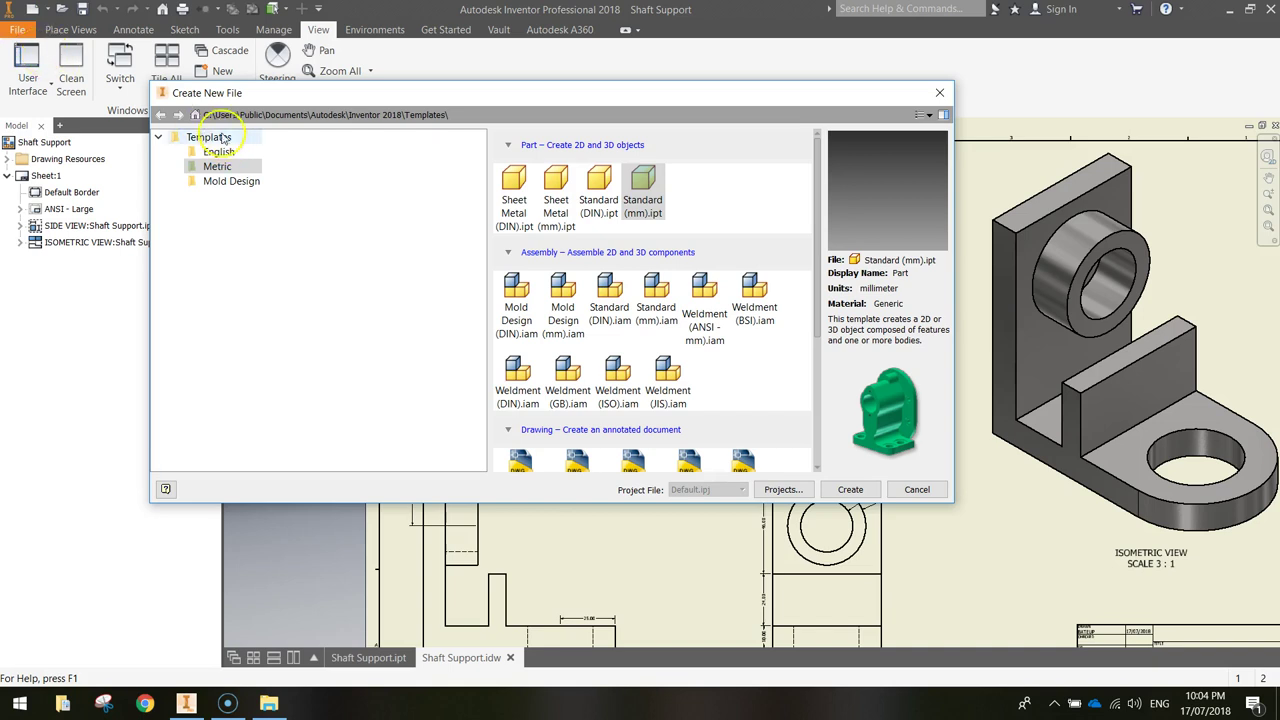
click(210, 168)
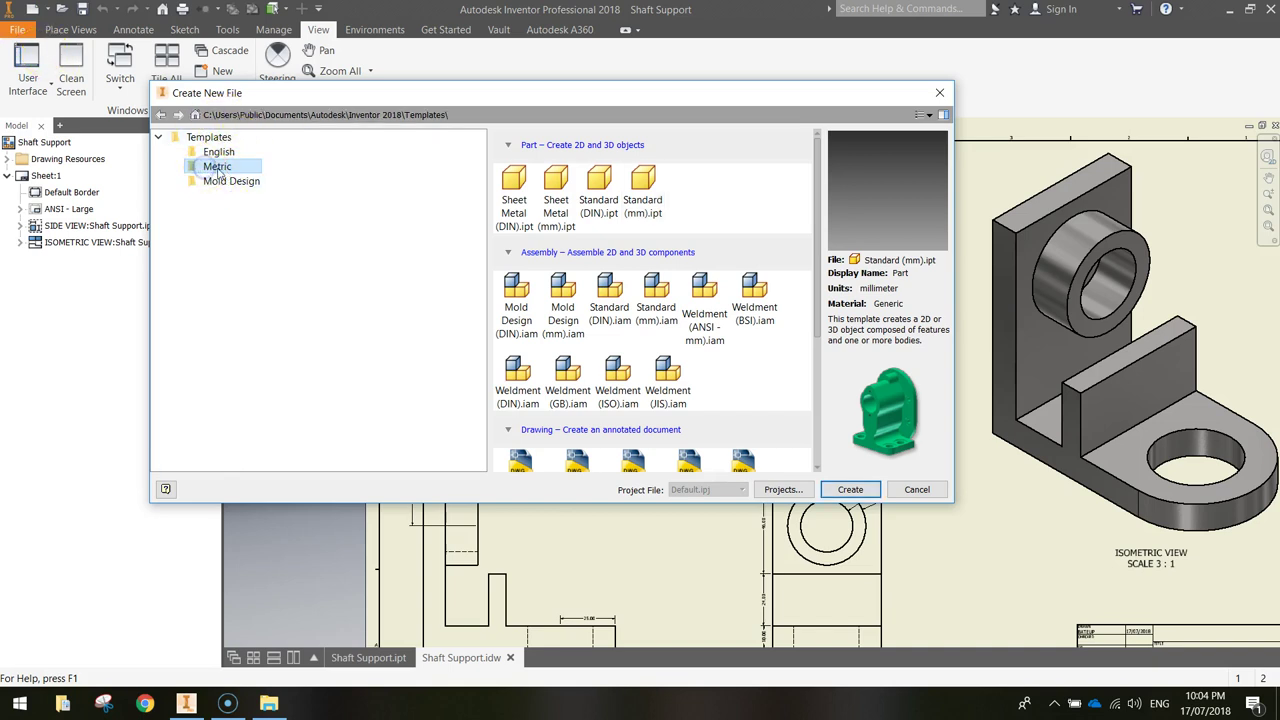
click(658, 203)
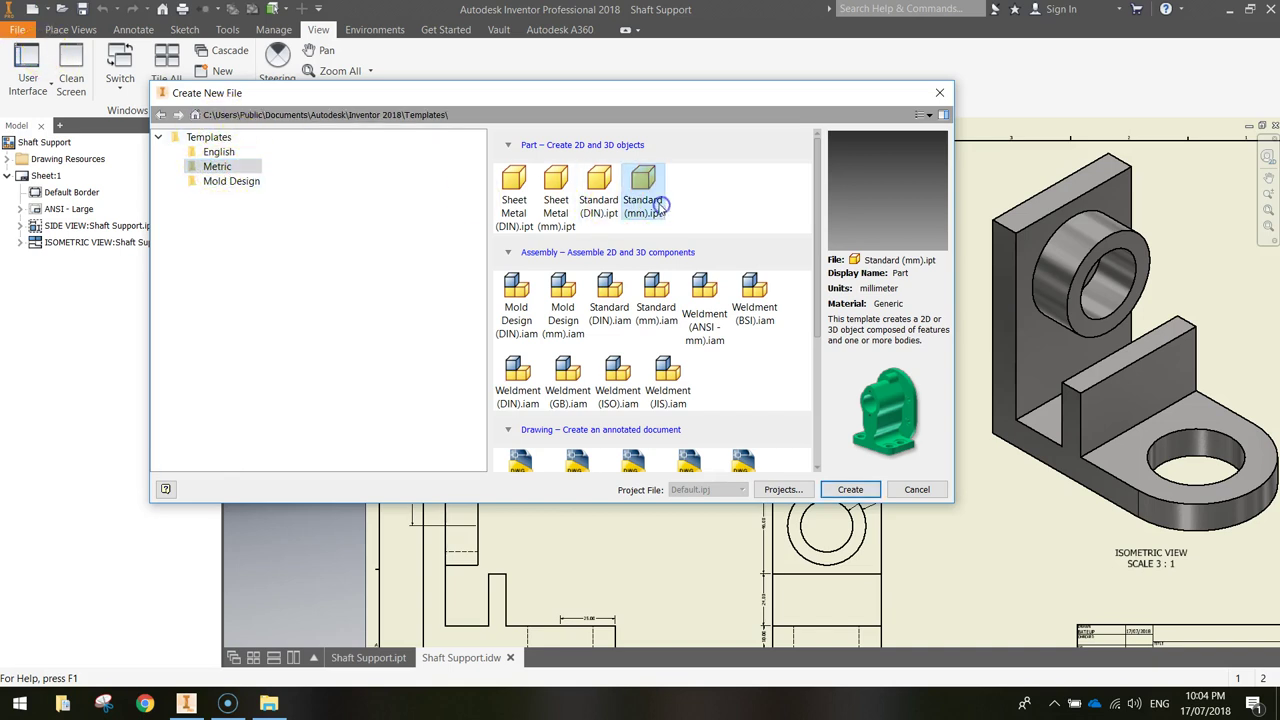
double_click(652, 206)
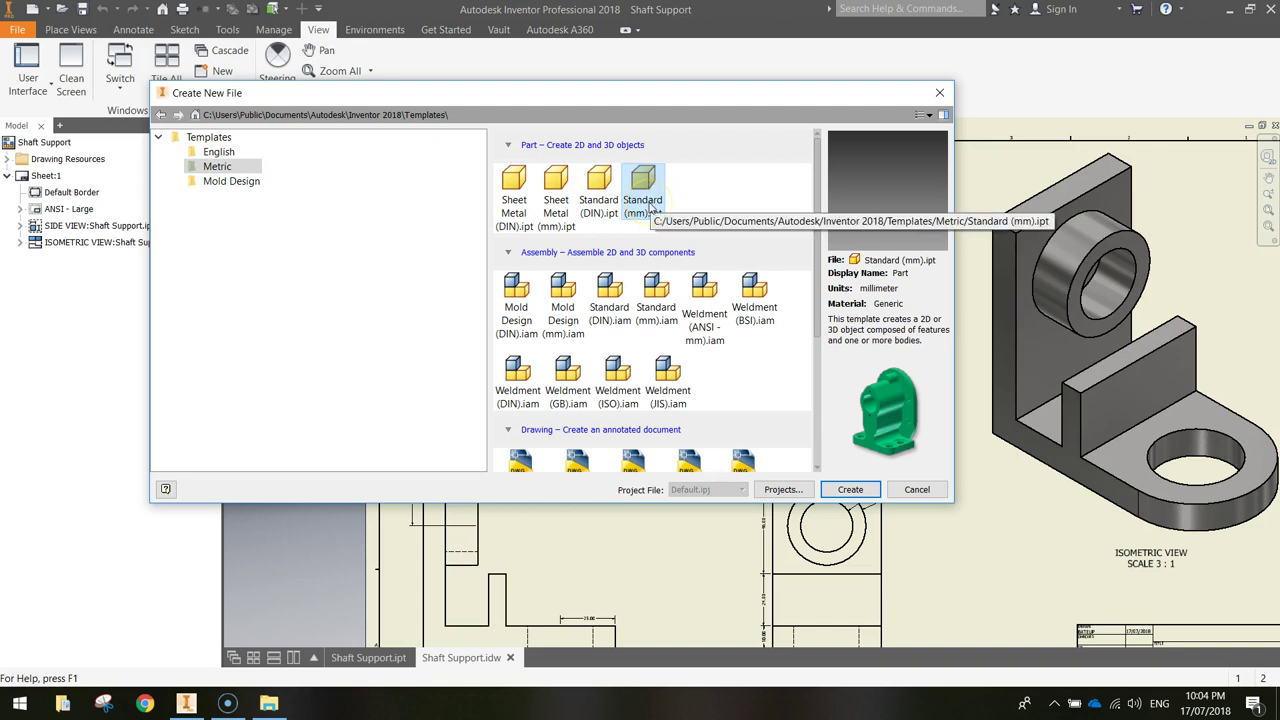
click(849, 489)
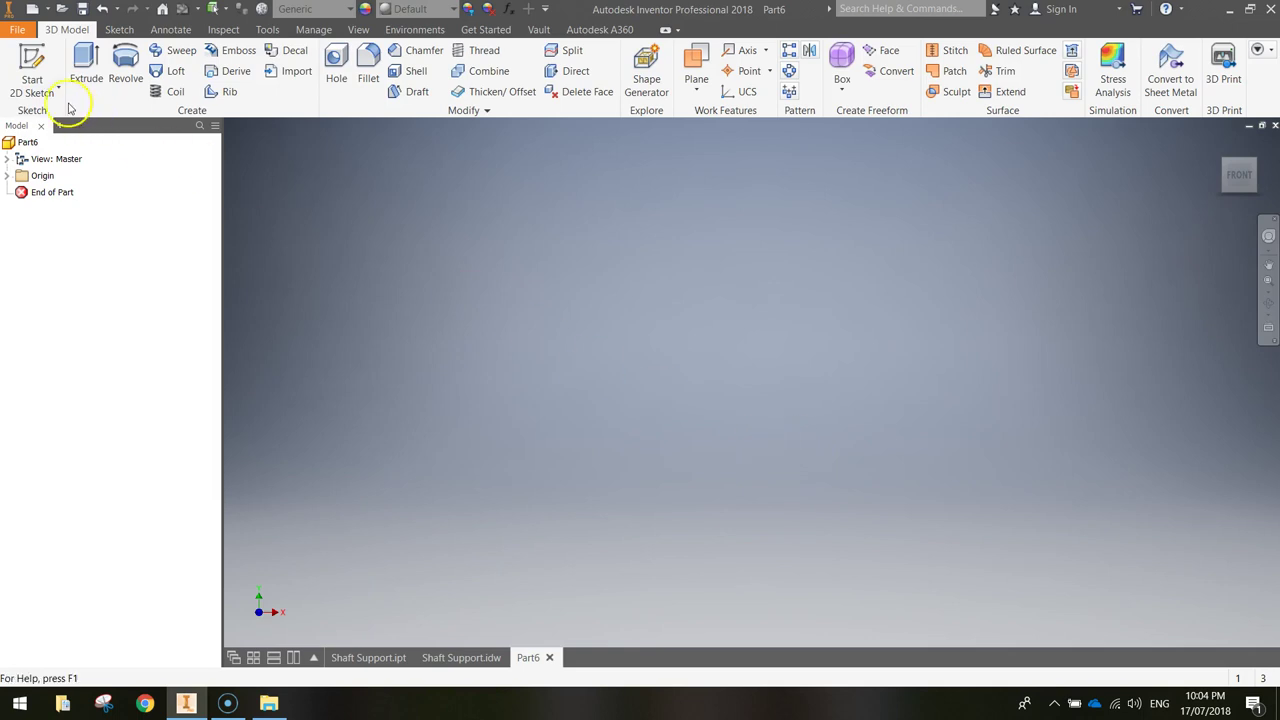
Step: Start a 2D sketch on the front (XY) origin plane, leaving drawing room above and beside the origin
click(33, 62)
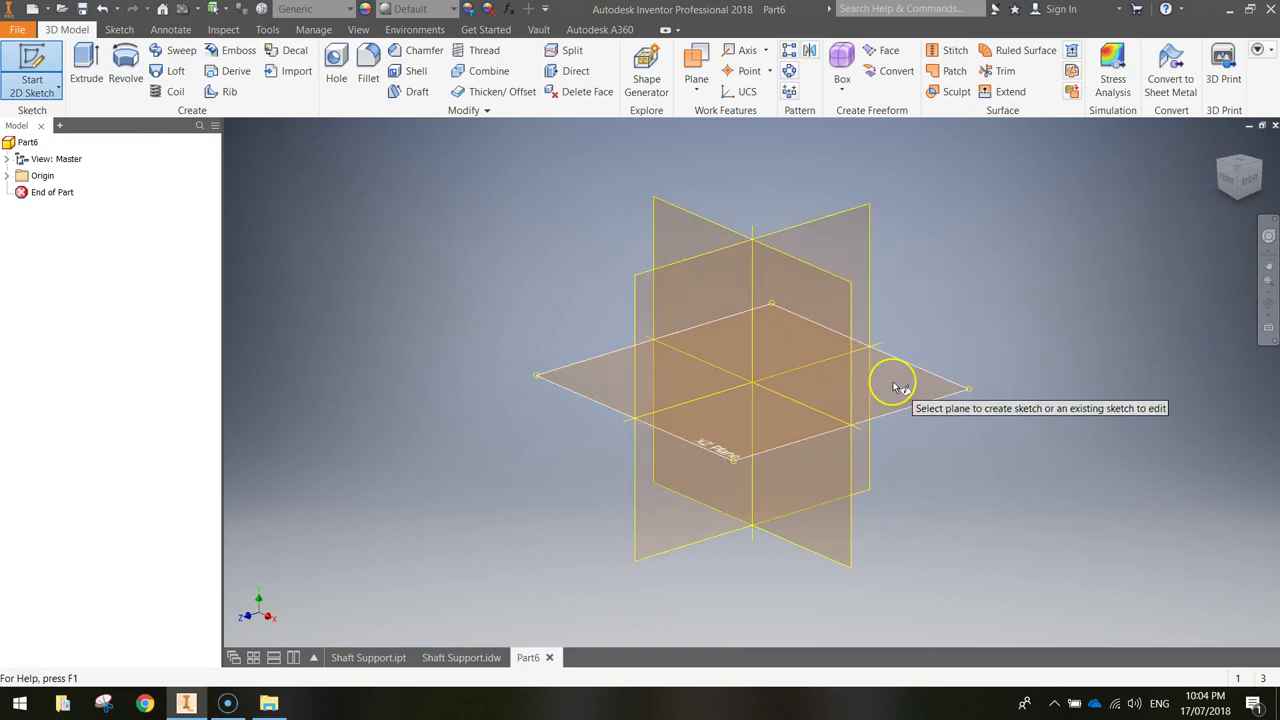
click(665, 226)
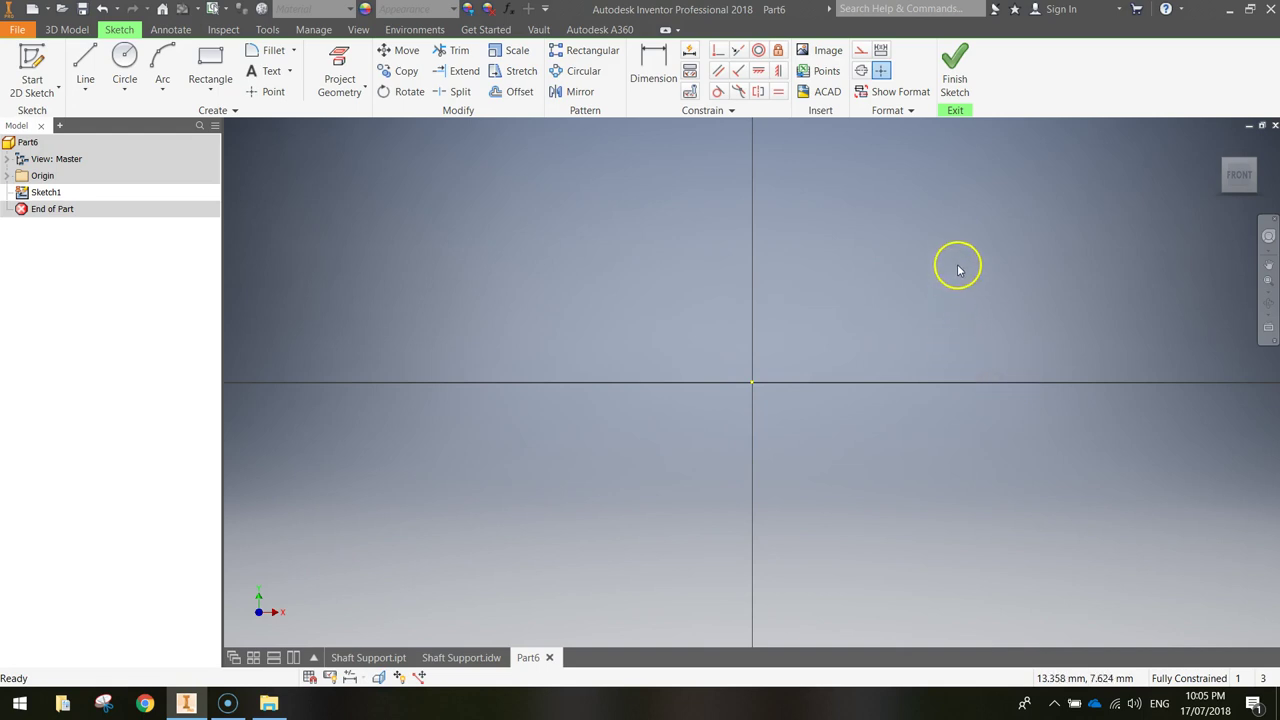
mouse_move(993, 238)
middle_down()
mouse_move(565, 416)
mouse_move(540, 434)
mouse_move(543, 449)
middle_up()
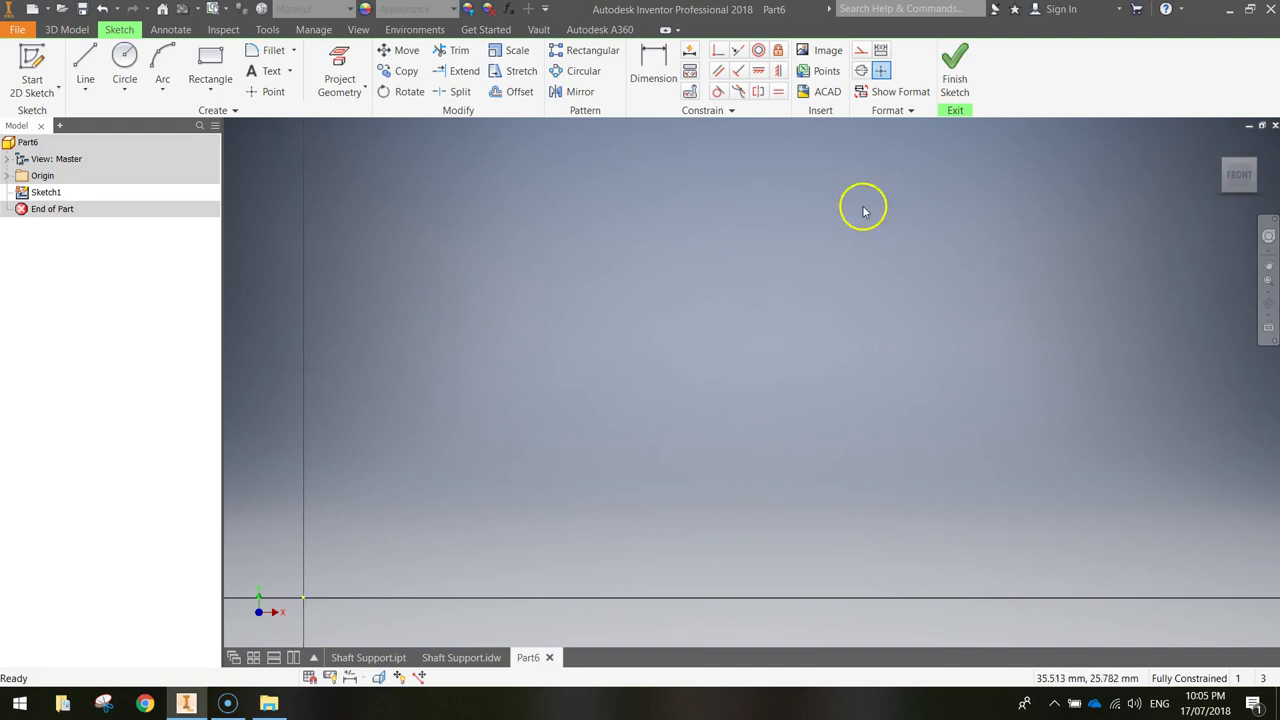
click(796, 366)
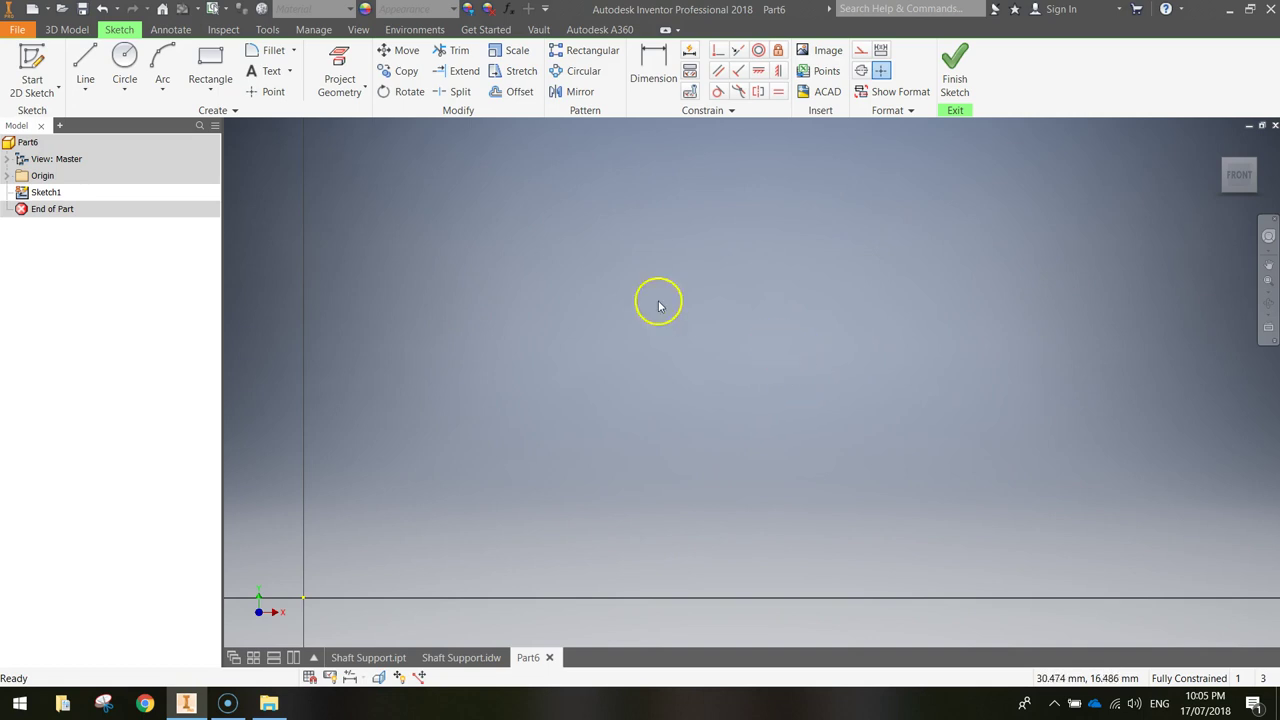
Step: Draw an 80 mm vertical line upward from the origin with the Line tool
click(82, 60)
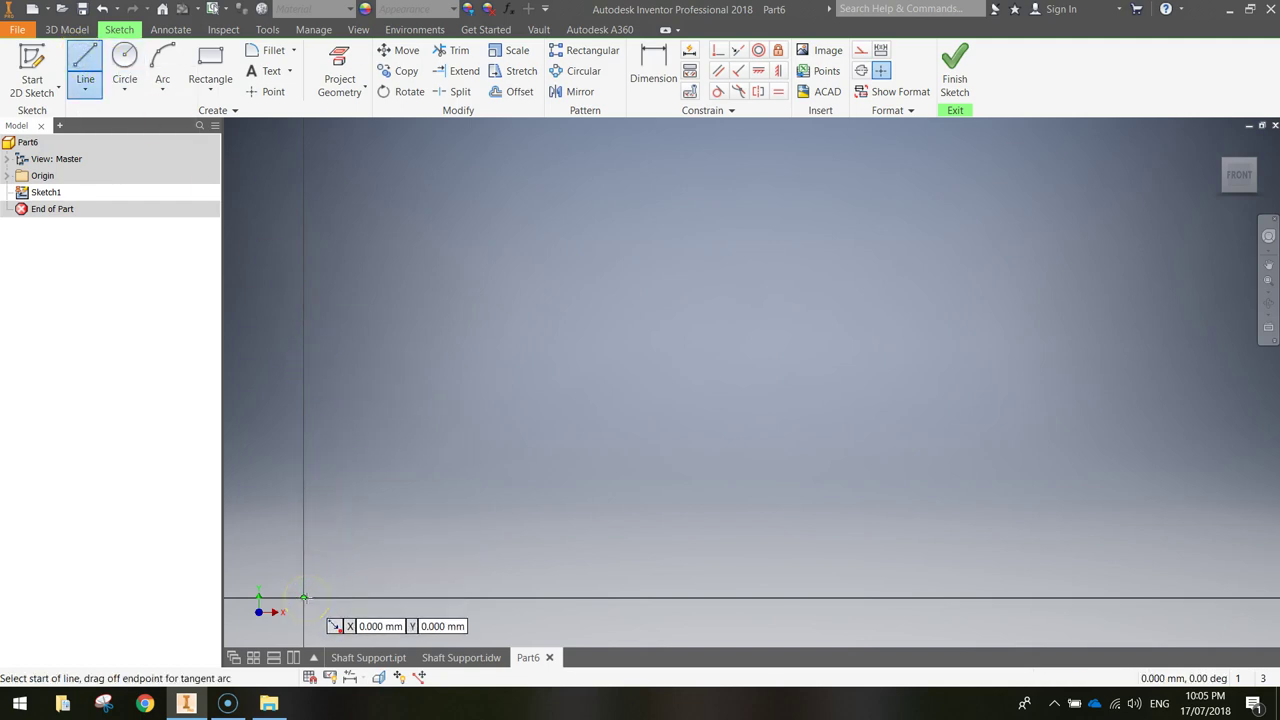
click(304, 598)
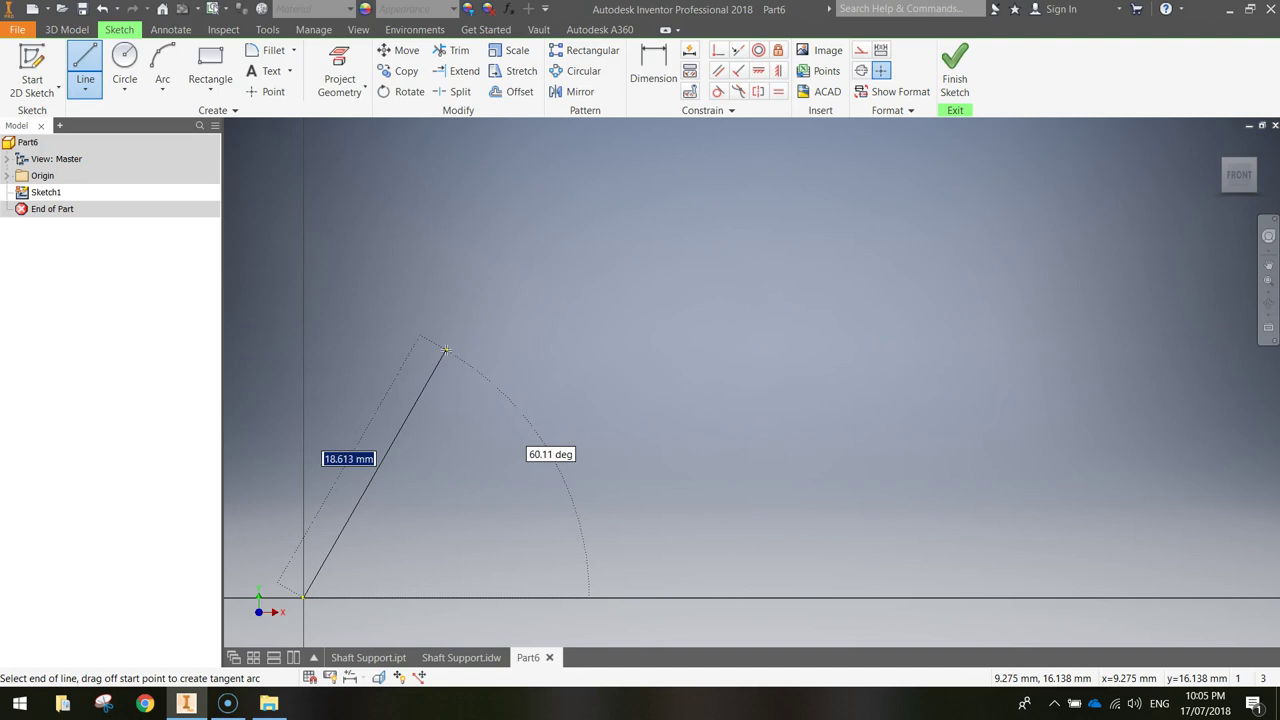
drag(351, 311, 292, 267)
text(80)
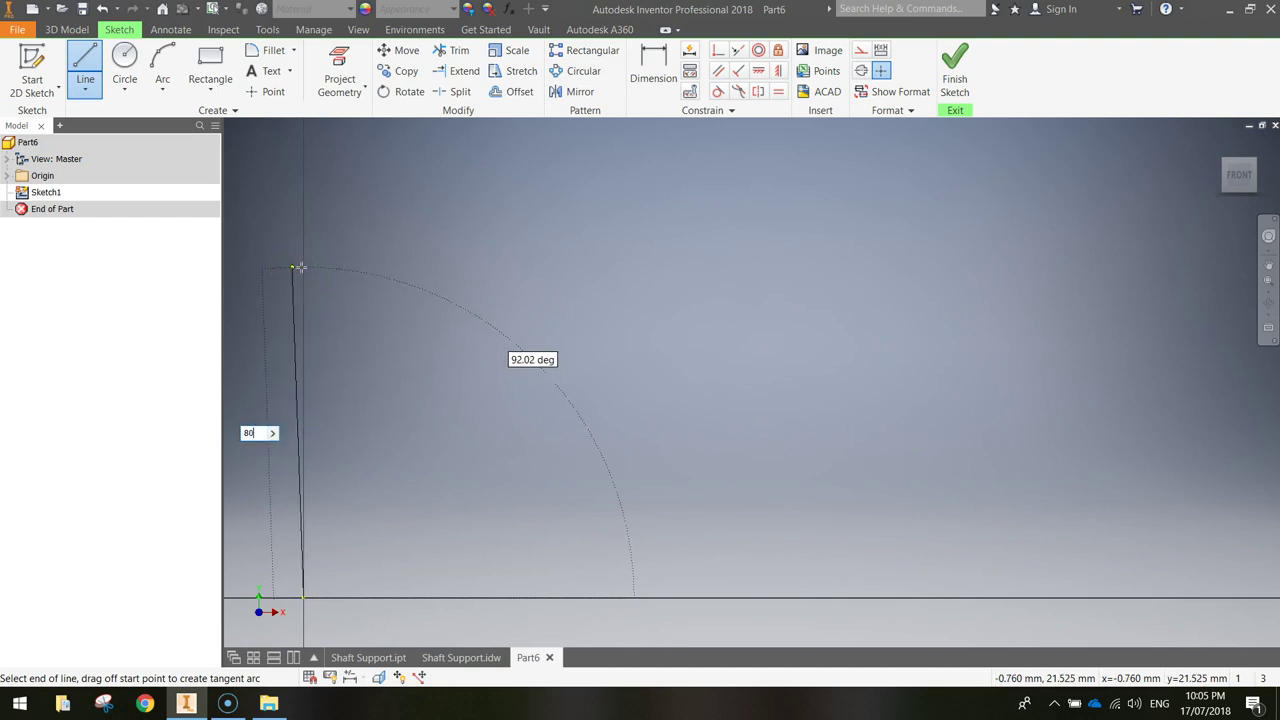
key(Tab)
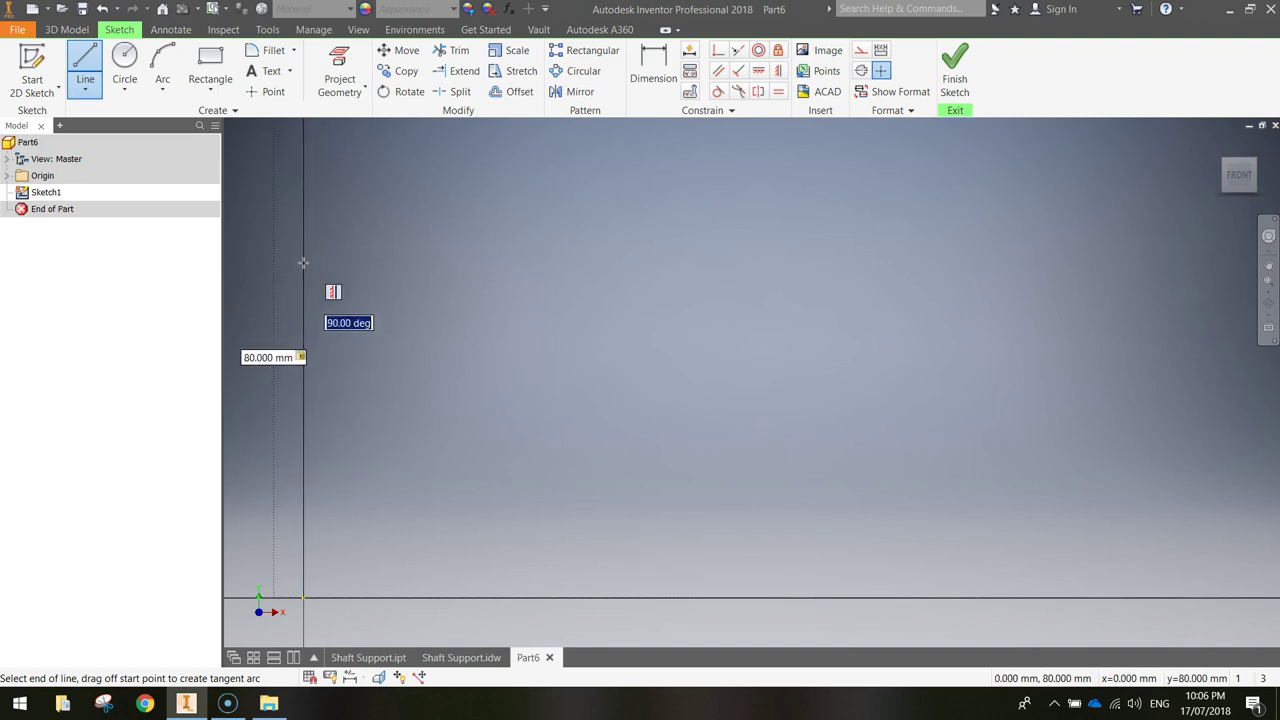
key(Return)
Step: Continue the profile with a 10 mm horizontal line rightward from the top of the vertical line
scroll(303, 262, down, 3)
mouse_move(303, 262)
middle_down()
mouse_move(434, 214)
mouse_move(403, 325)
mouse_move(414, 489)
mouse_move(409, 463)
mouse_move(476, 422)
mouse_move(449, 391)
mouse_move(437, 426)
middle_up()
scroll(409, 458, down, 2)
click(340, 568)
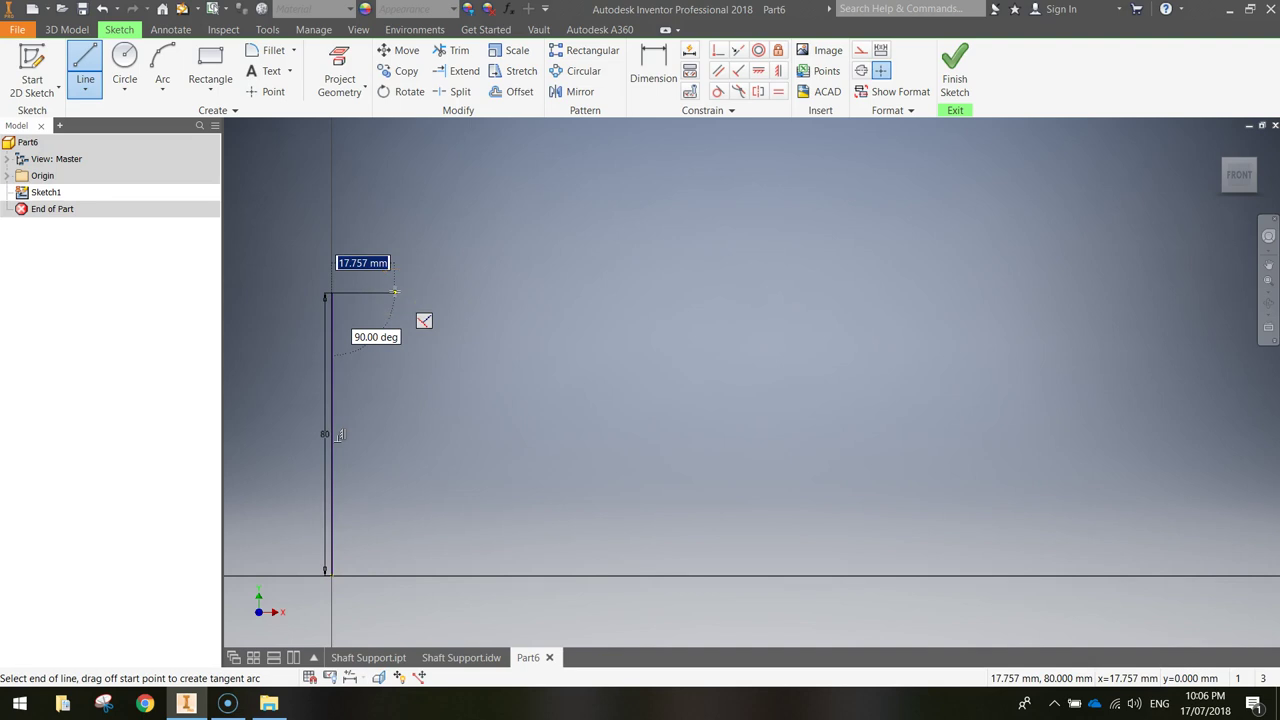
text(1)
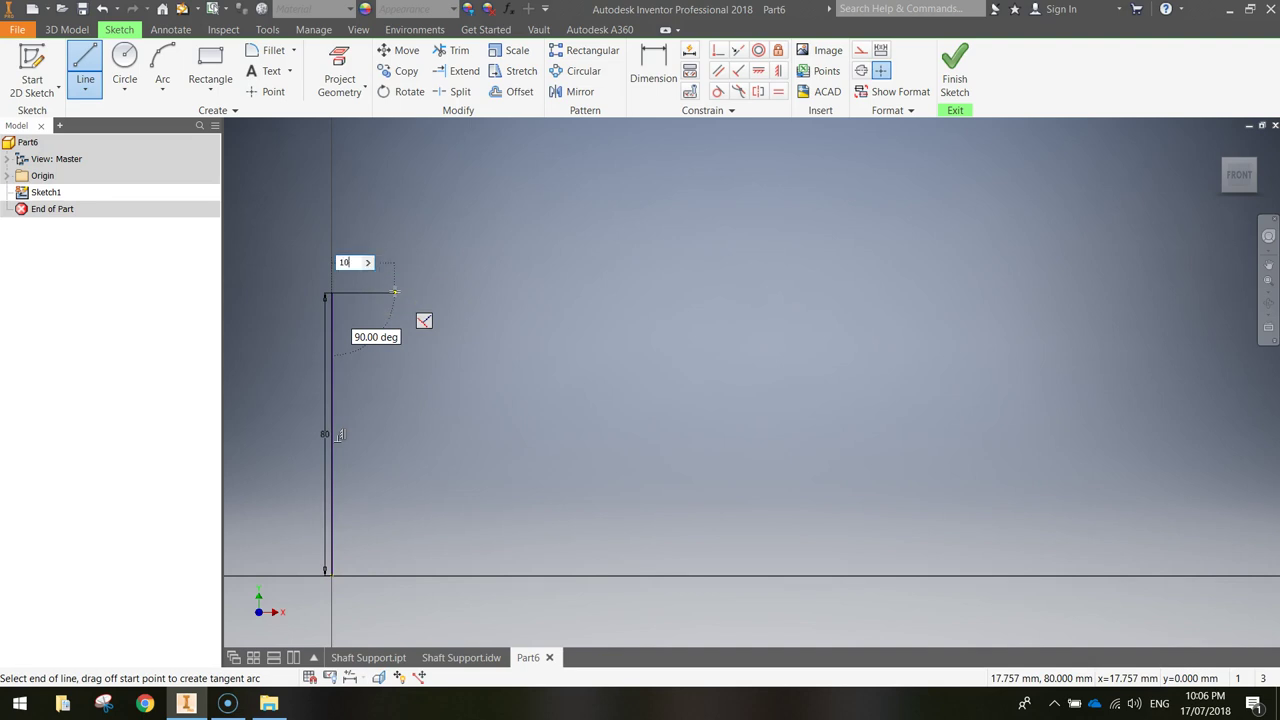
text(0)
key(Return)
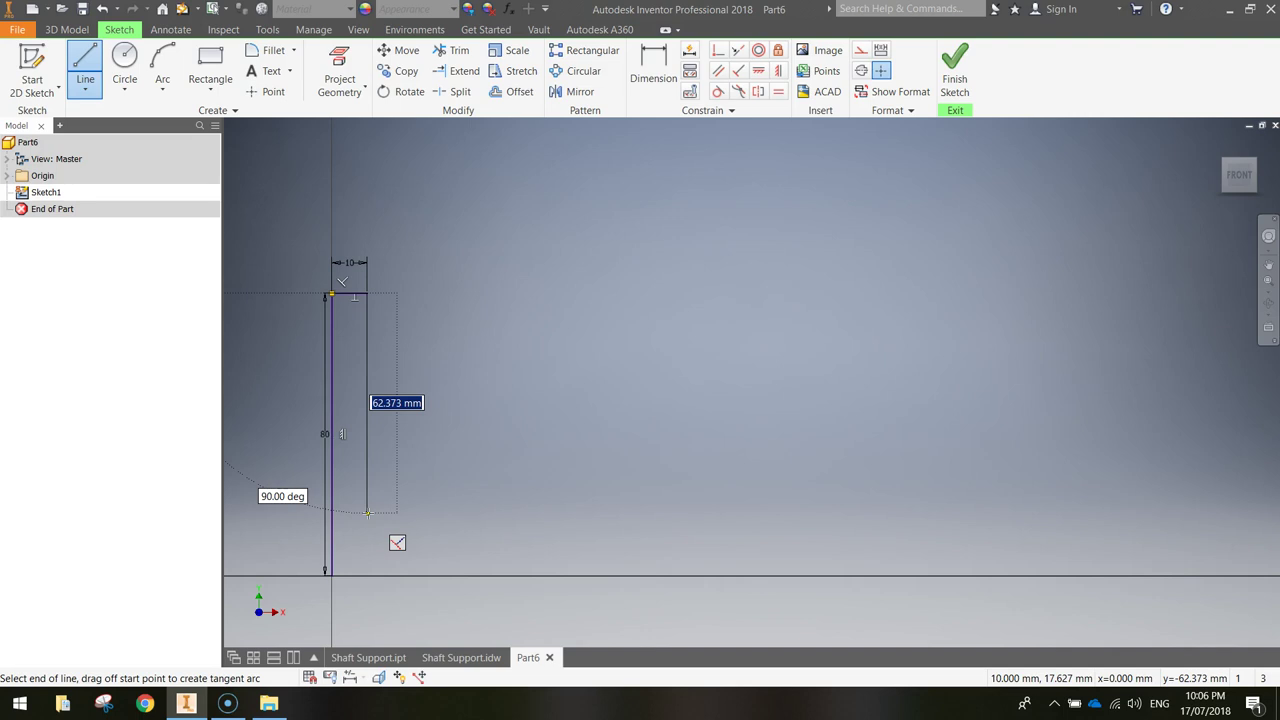
Step: Continue the profile with a 70 mm vertical line downward and a 20 mm horizontal line to the right
text(70)
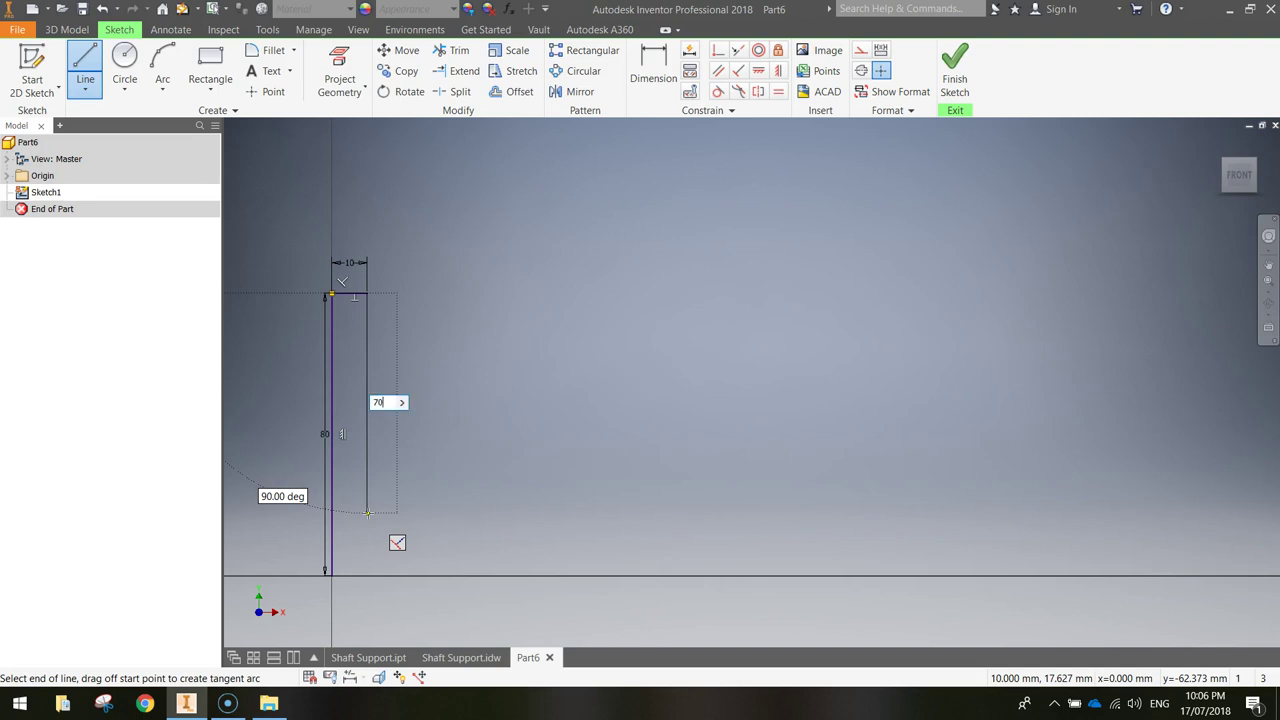
key(Return)
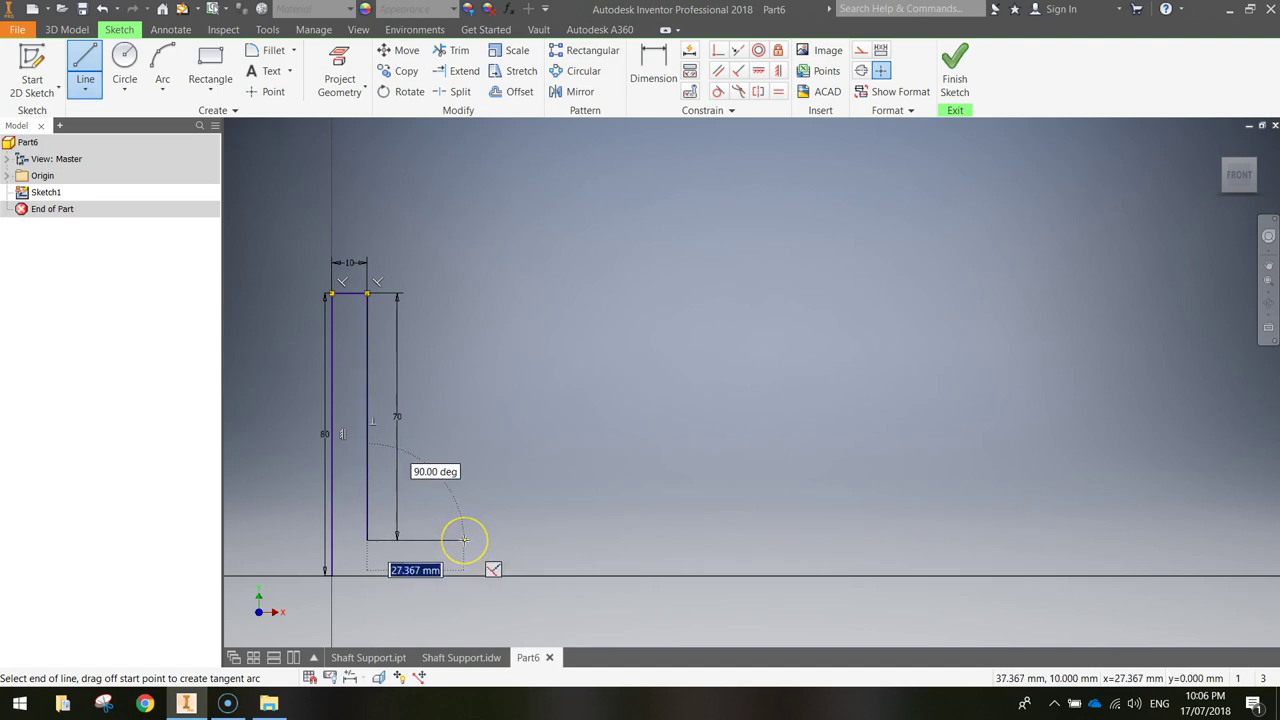
text(20)
key(Return)
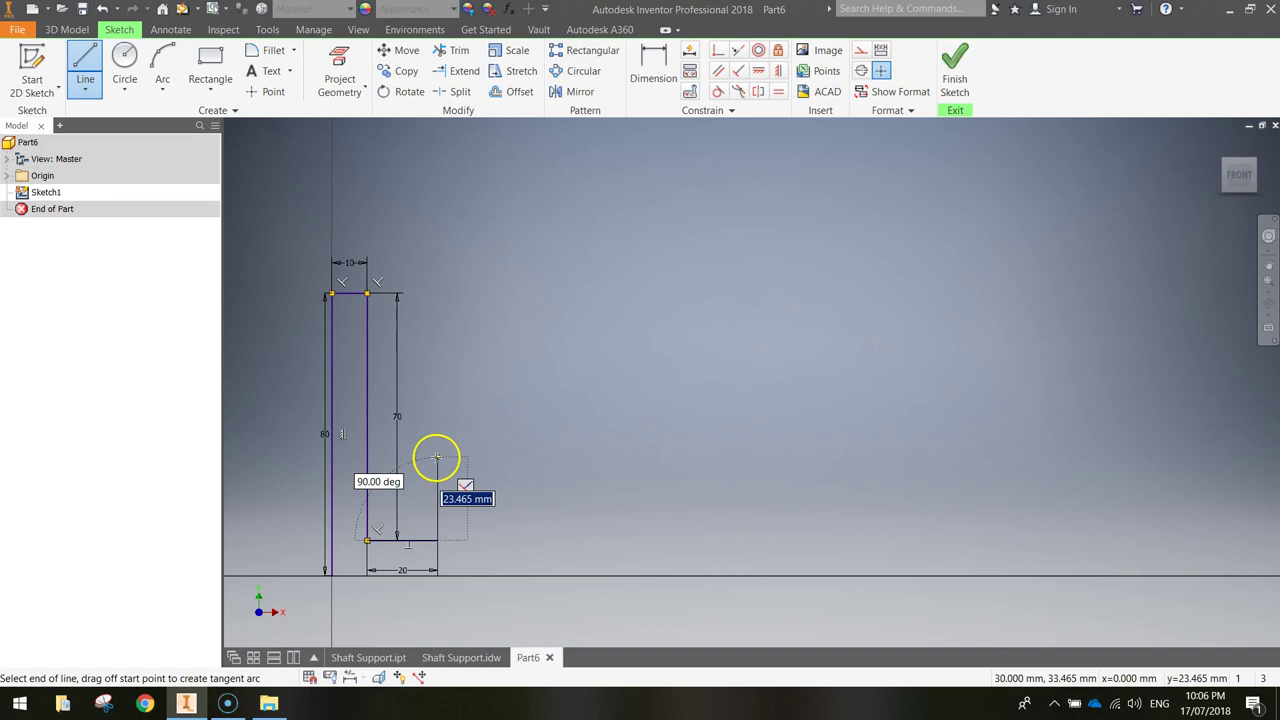
Step: Outline the upright rib with a 24 mm line up, an 8 mm line across and a 24 mm line down
text(24)
key(Return)
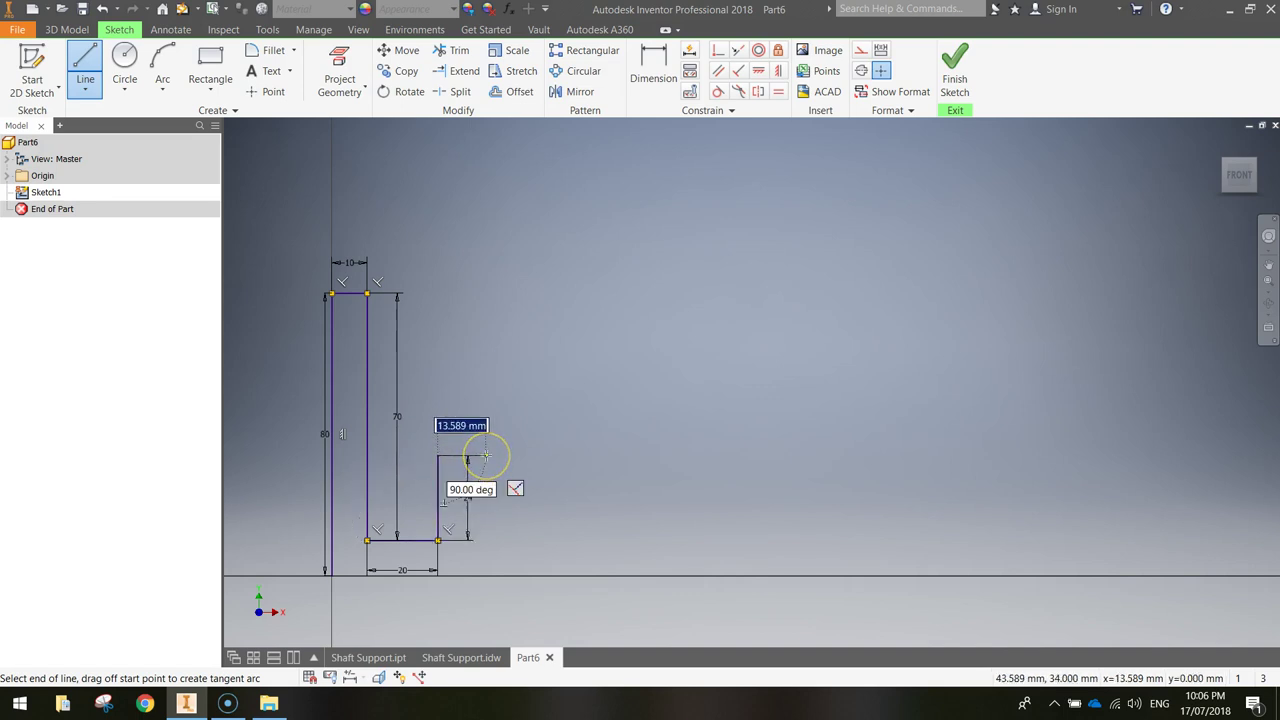
text(8)
key(Return)
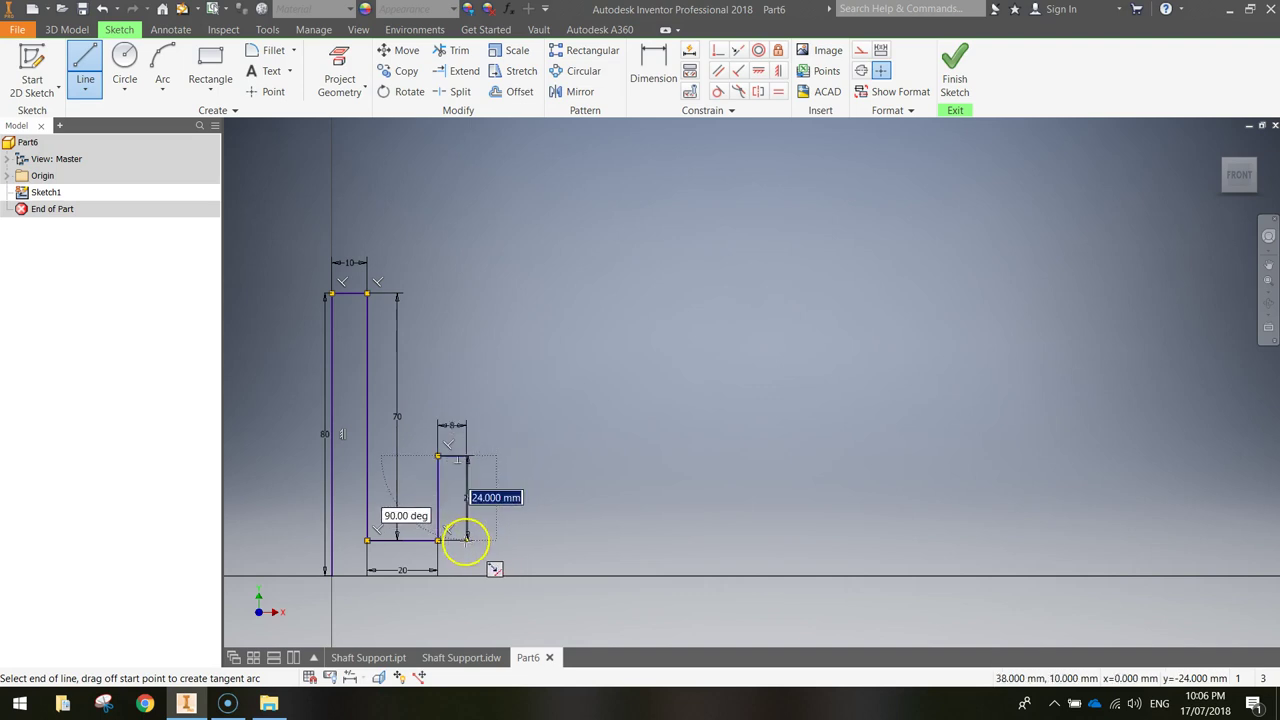
text(24)
key(Return)
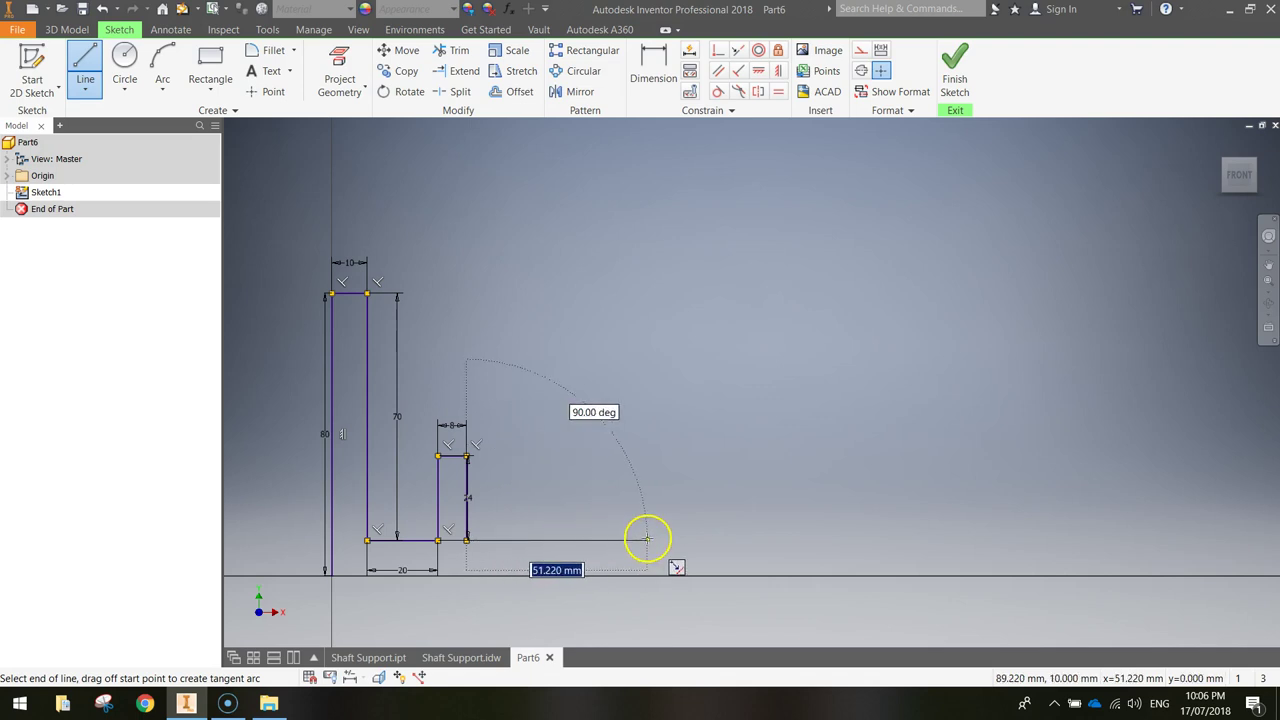
Step: Extend the base's upper edge 50 mm to the right and draw its end edge vertically down to the horizontal axis
text(50)
key(Return)
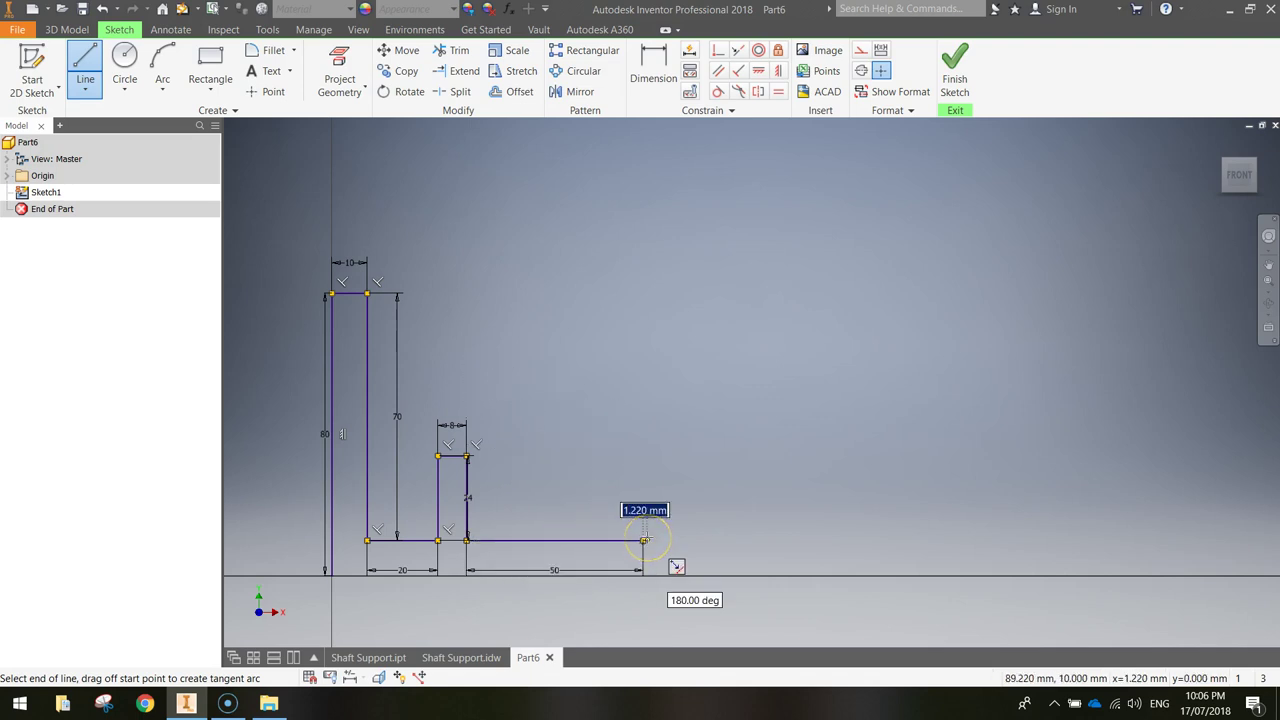
click(681, 561)
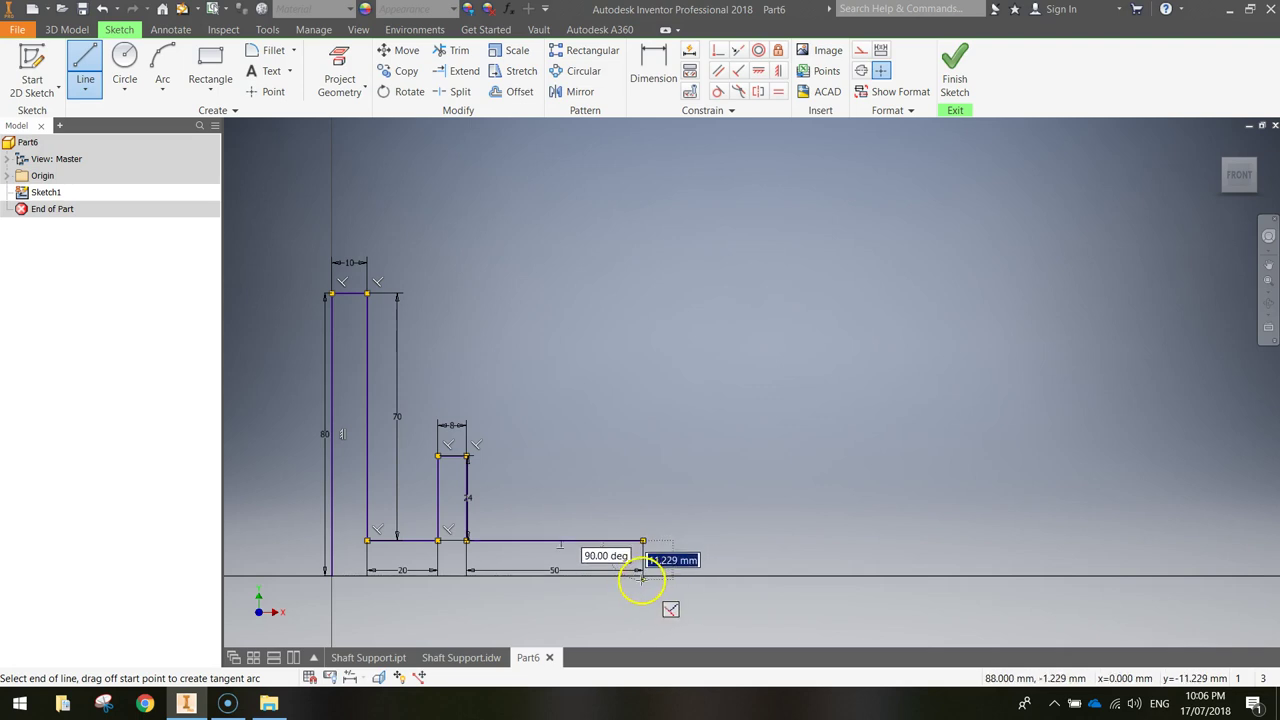
click(642, 575)
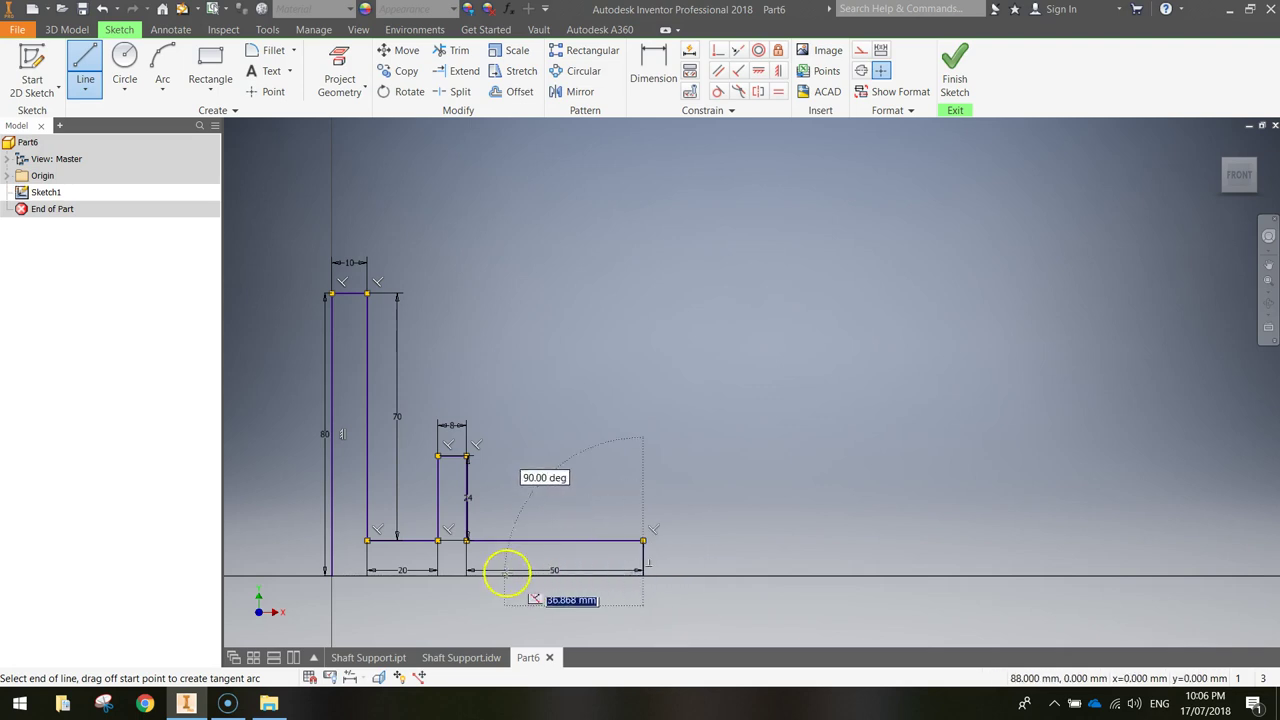
Step: Close the profile with a line along the horizontal axis back to the origin and finish the sketch
click(333, 577)
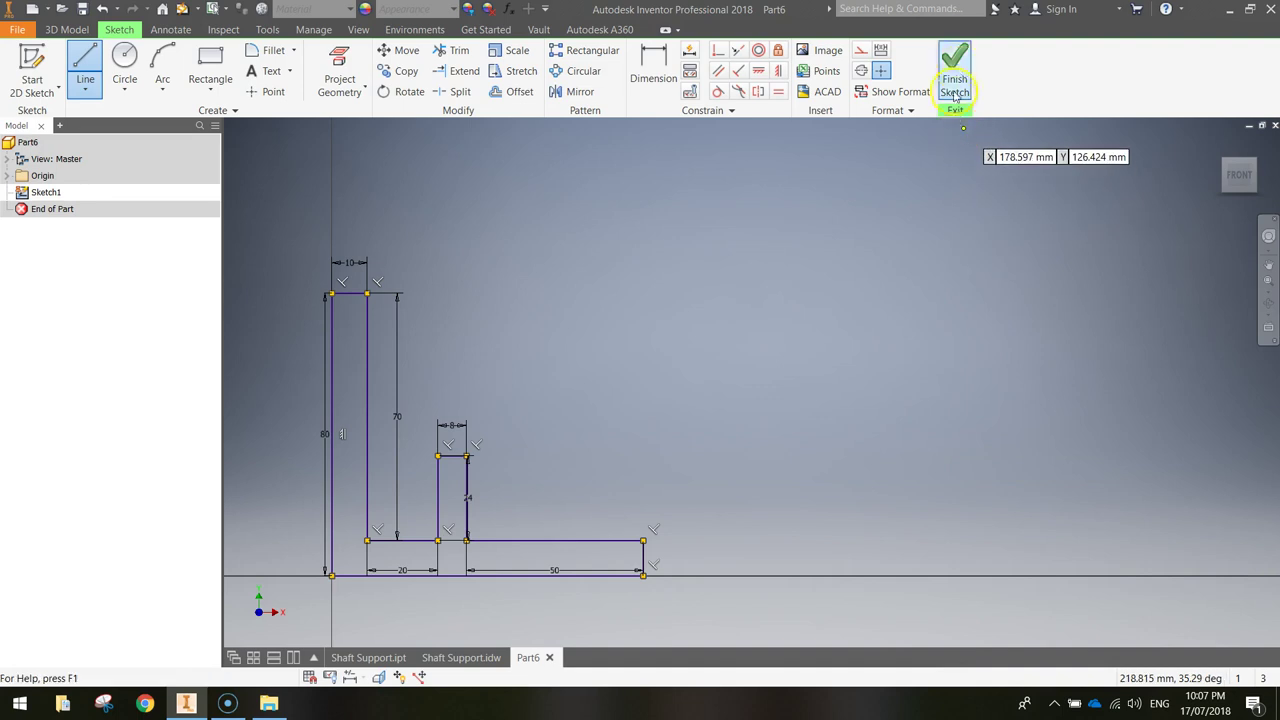
click(953, 58)
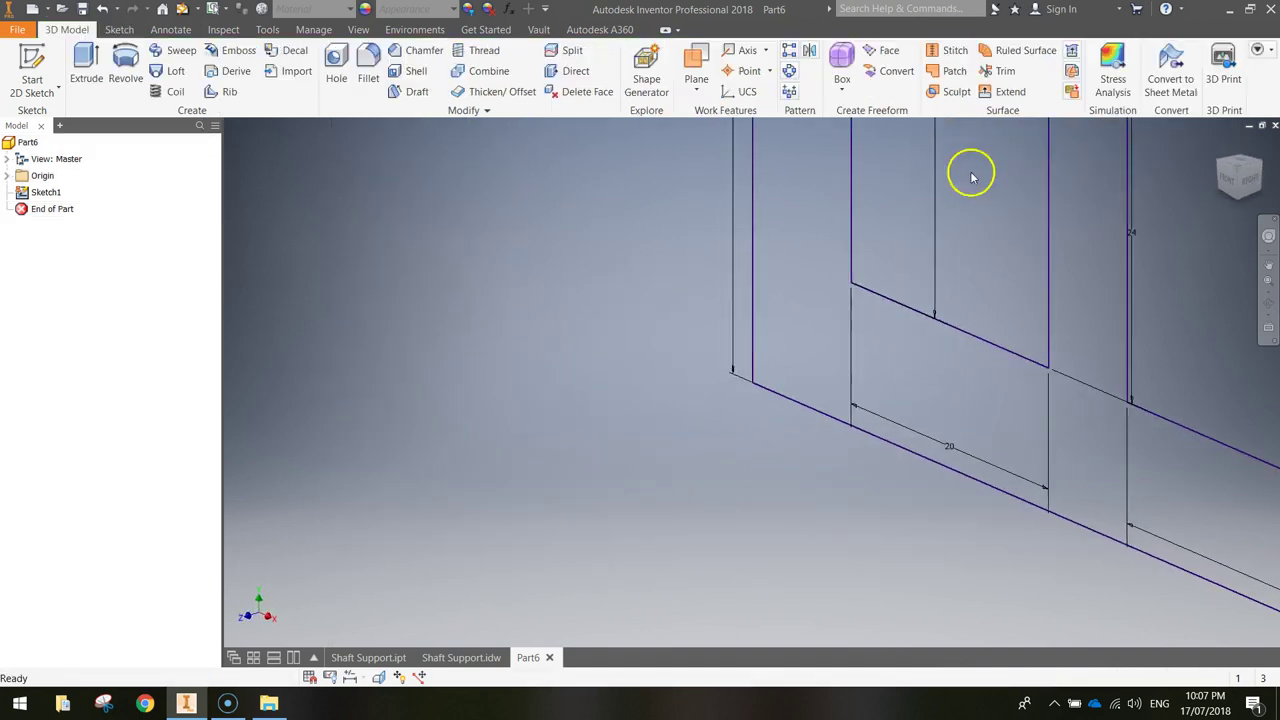
Step: Extrude the closed side profile 50 mm as a new solid
key(F2)
mouse_move(1043, 177)
mouse_down()
mouse_move(909, 268)
mouse_move(701, 363)
mouse_move(651, 403)
mouse_move(665, 420)
mouse_up()
scroll(706, 363, down, 3)
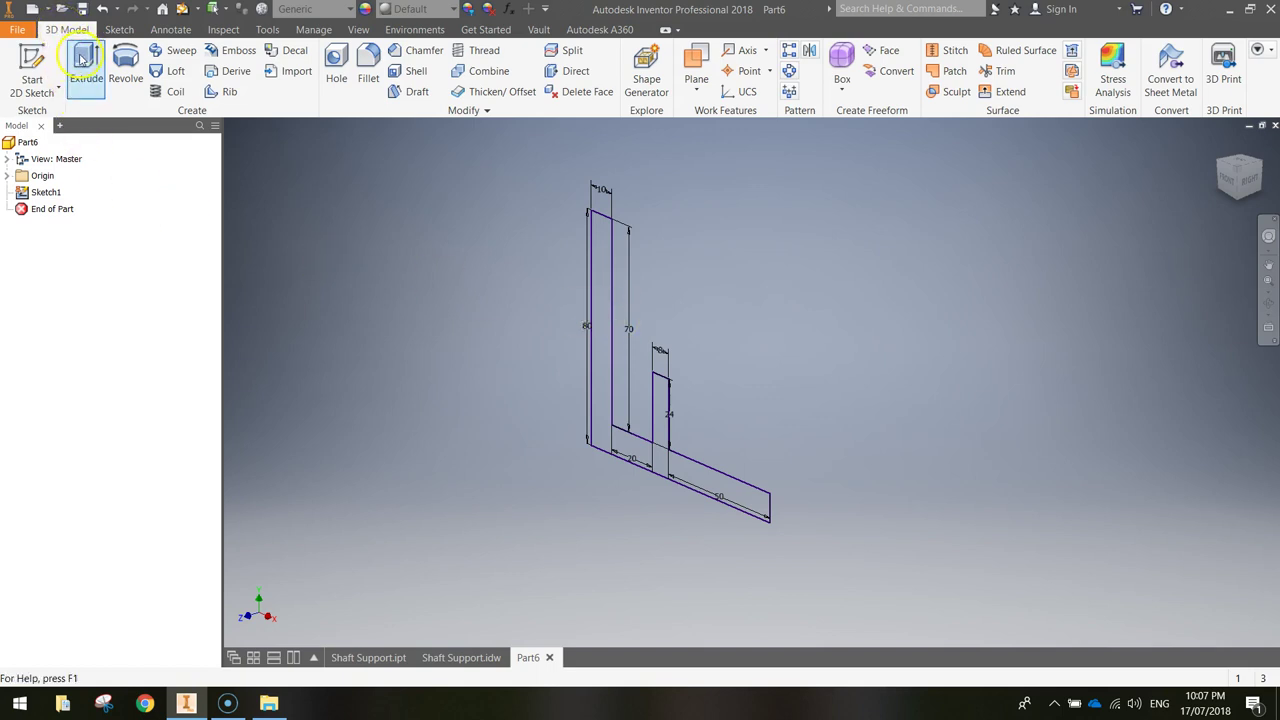
click(85, 60)
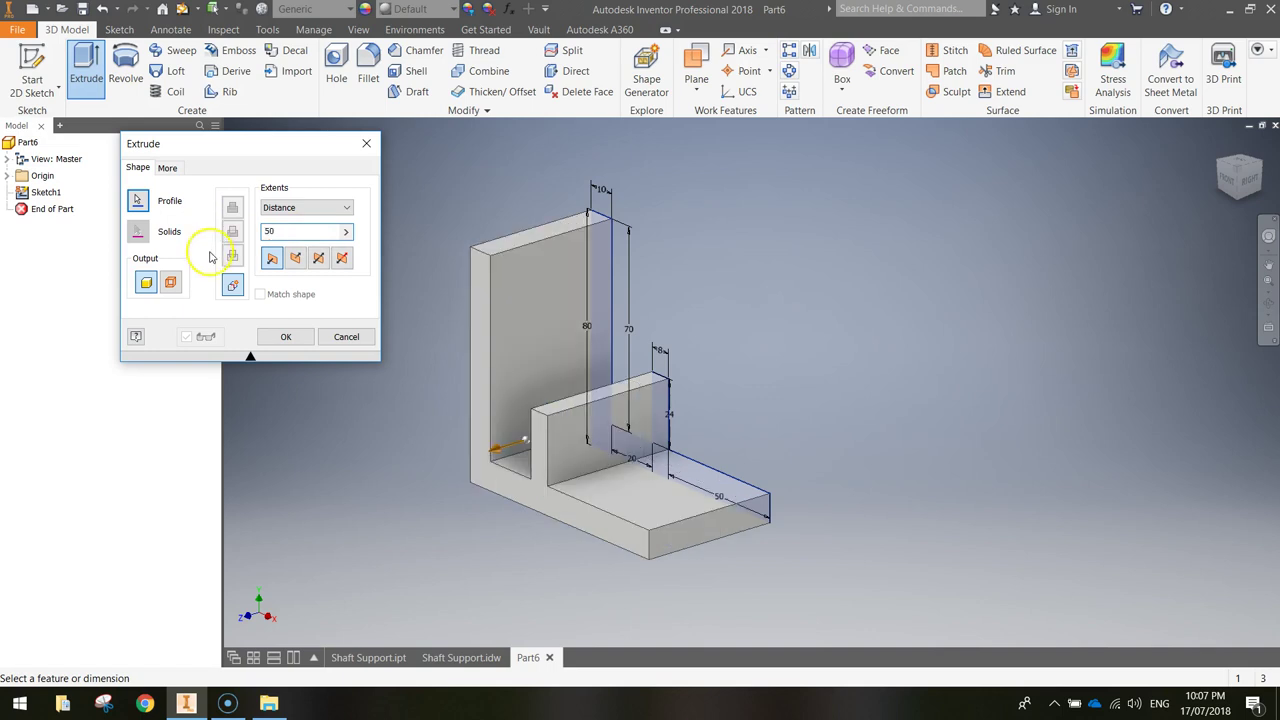
click(280, 335)
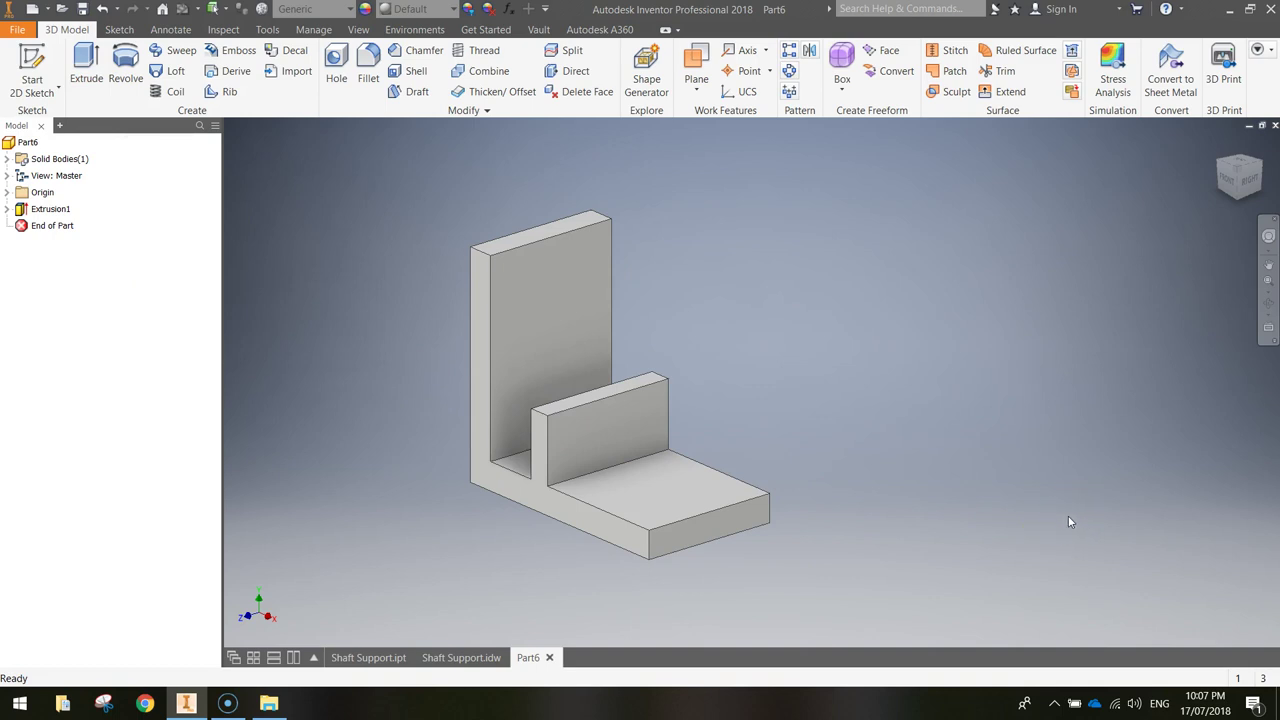
Step: Start a sketch on the base's upper face beyond the rib and project that face's outline into it
shift+middle_drag(814, 454, 849, 488)
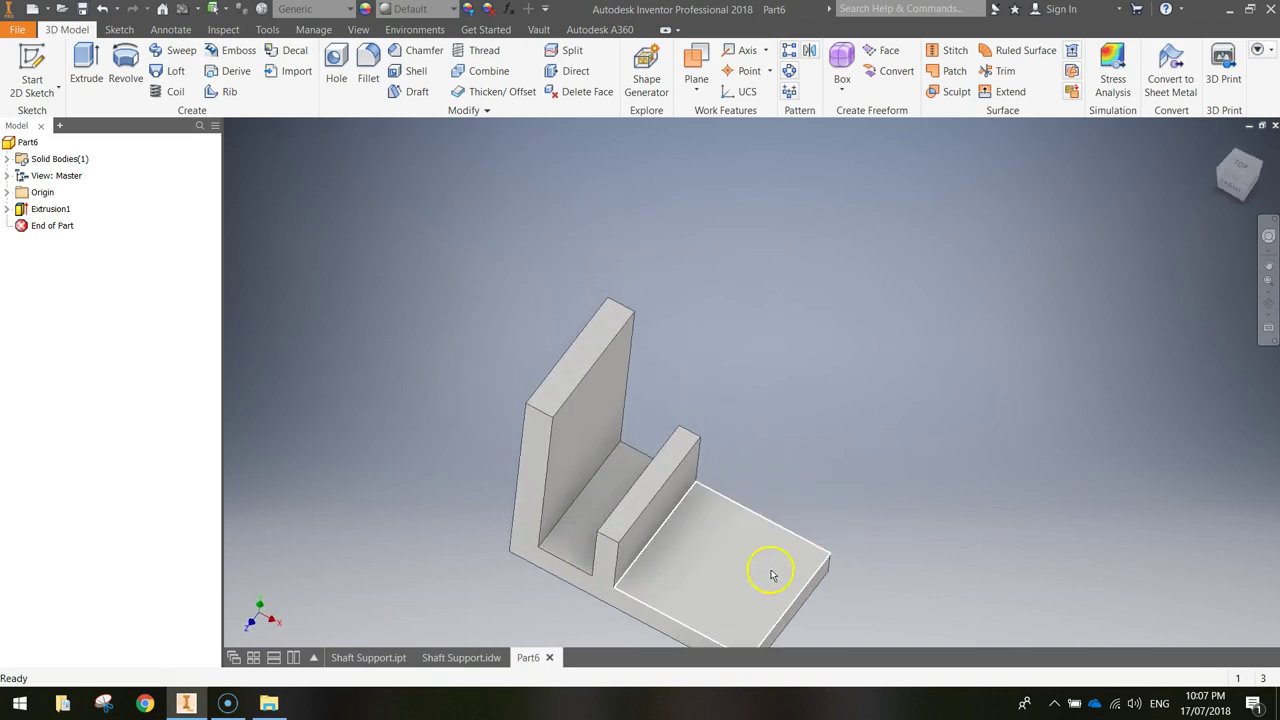
middle_drag(703, 590, 714, 482)
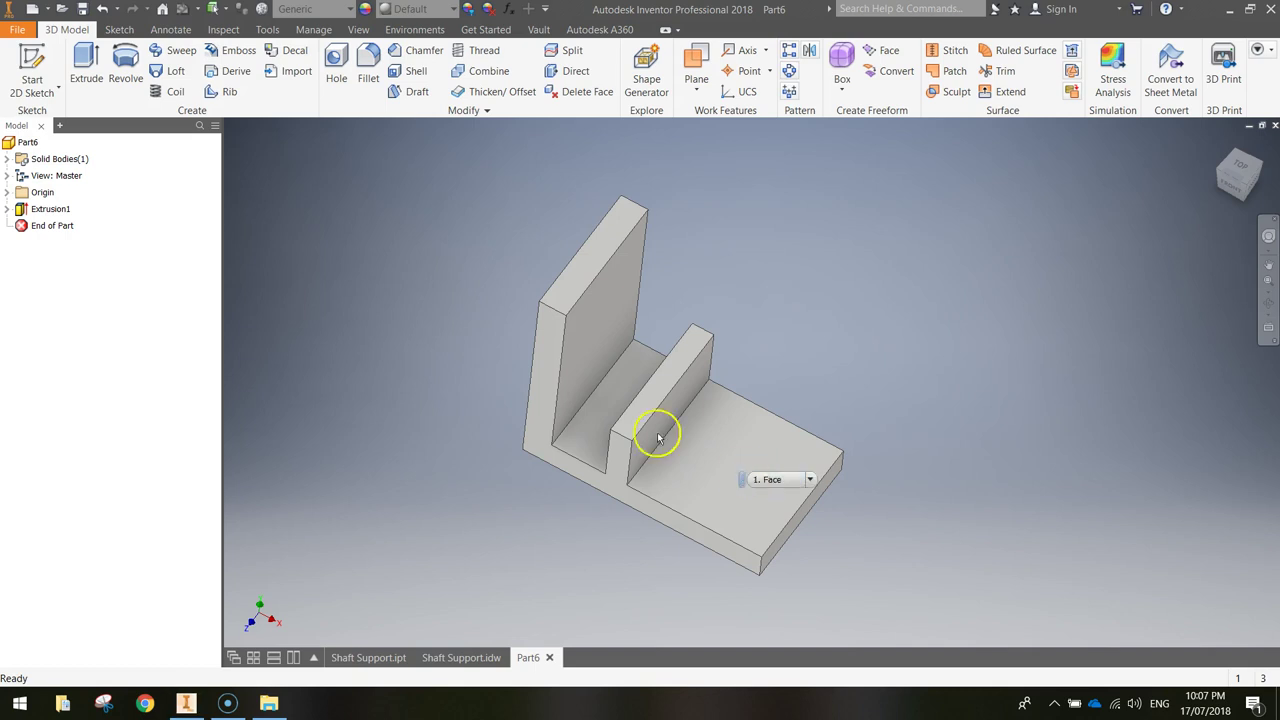
click(34, 64)
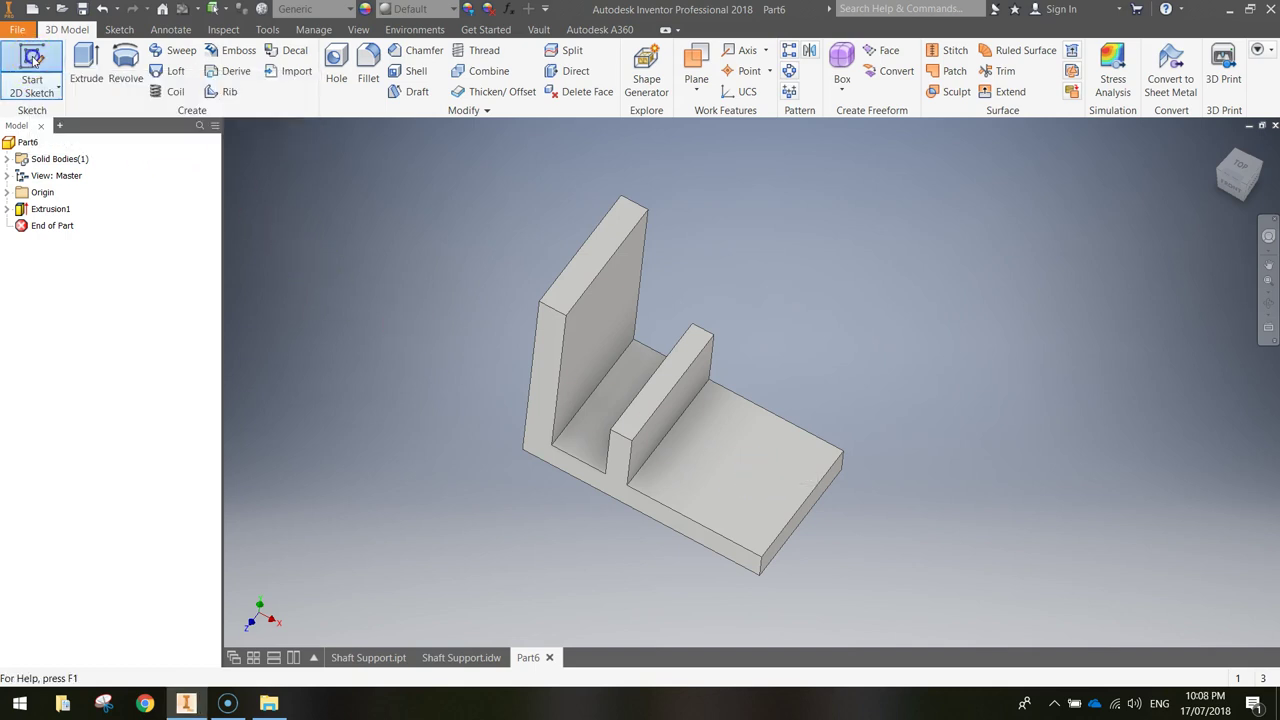
click(750, 469)
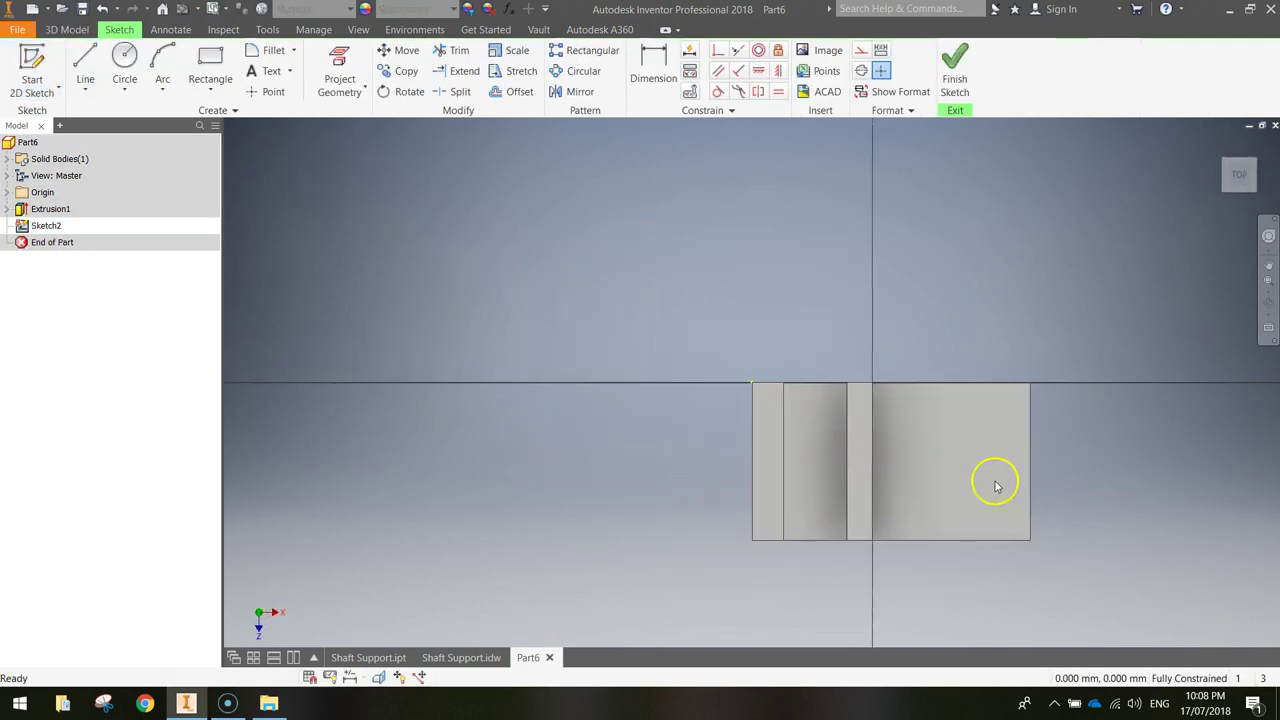
middle_drag(975, 455, 803, 389)
scroll(803, 389, up, 3)
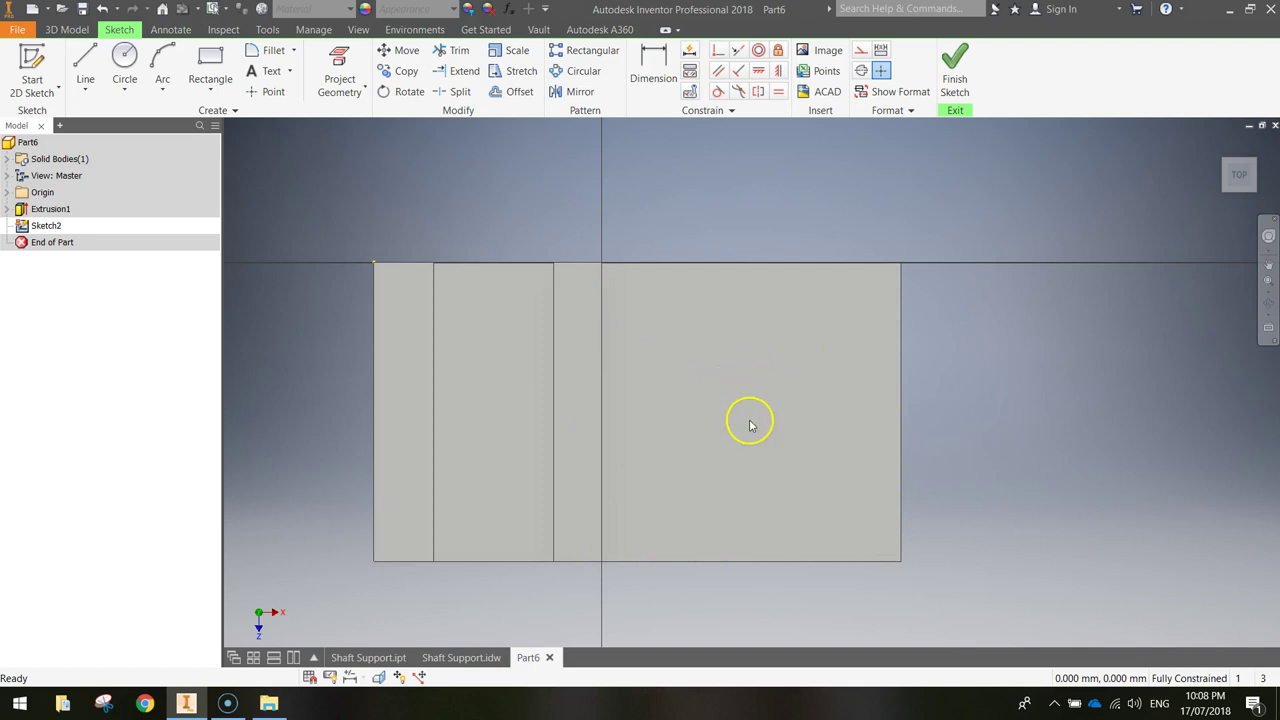
click(346, 68)
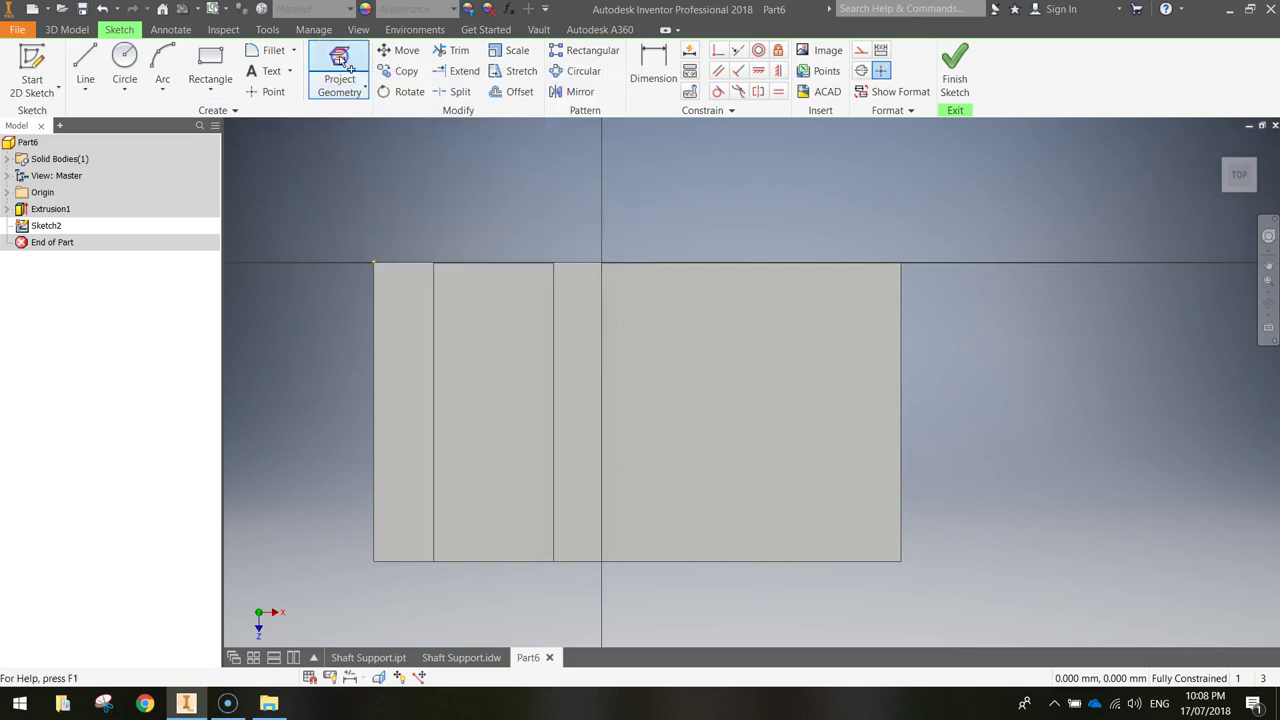
click(757, 391)
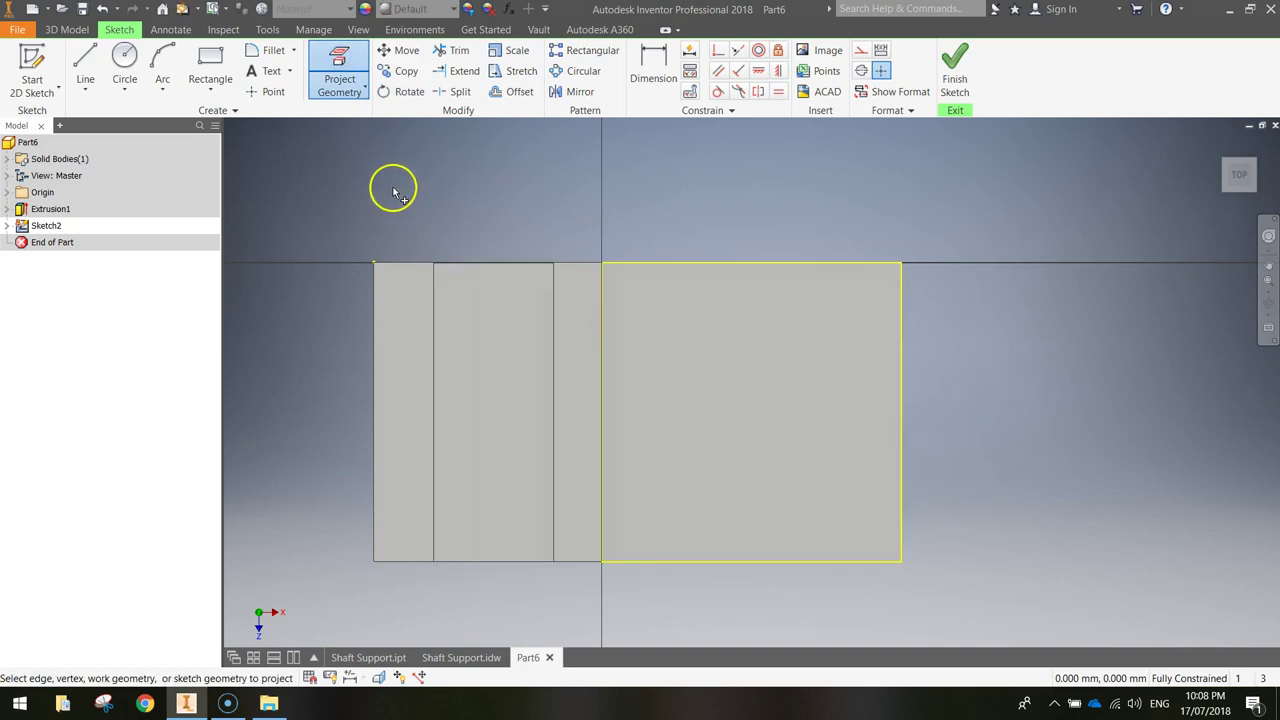
key(Escape)
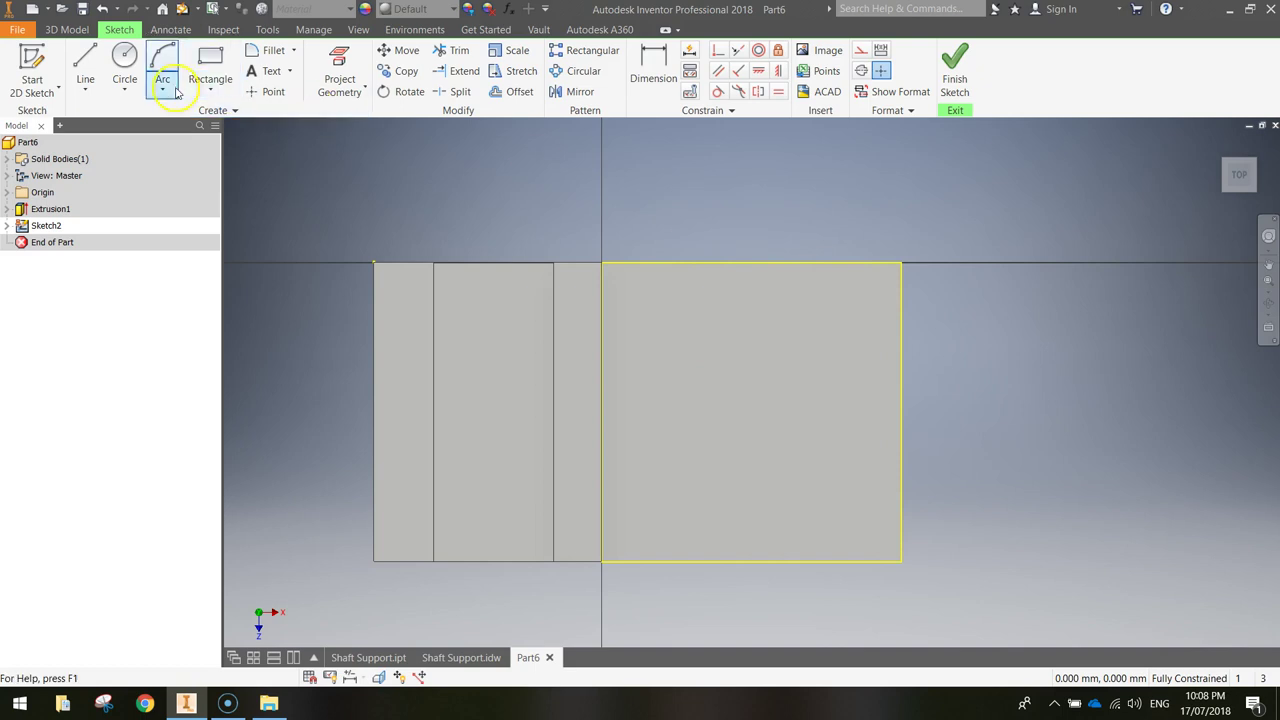
Step: Draw a 30 mm diameter circle centred on the projected square face and finish the sketch
click(128, 58)
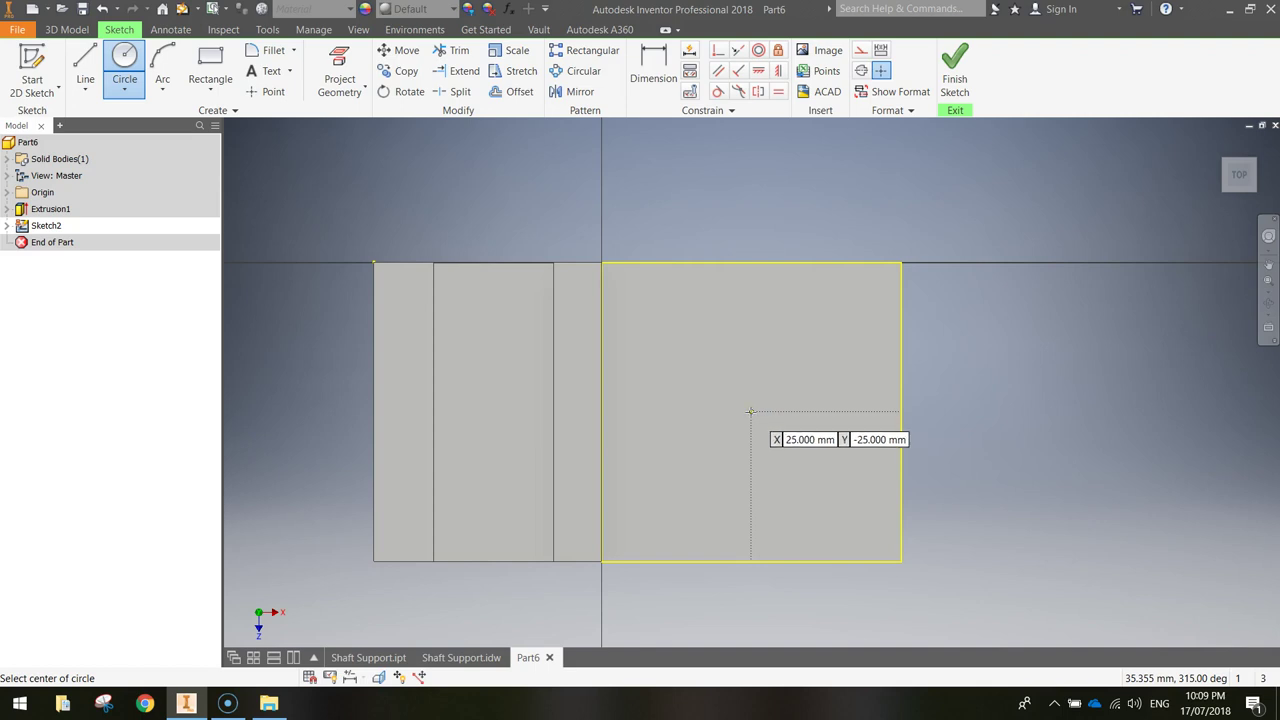
click(751, 411)
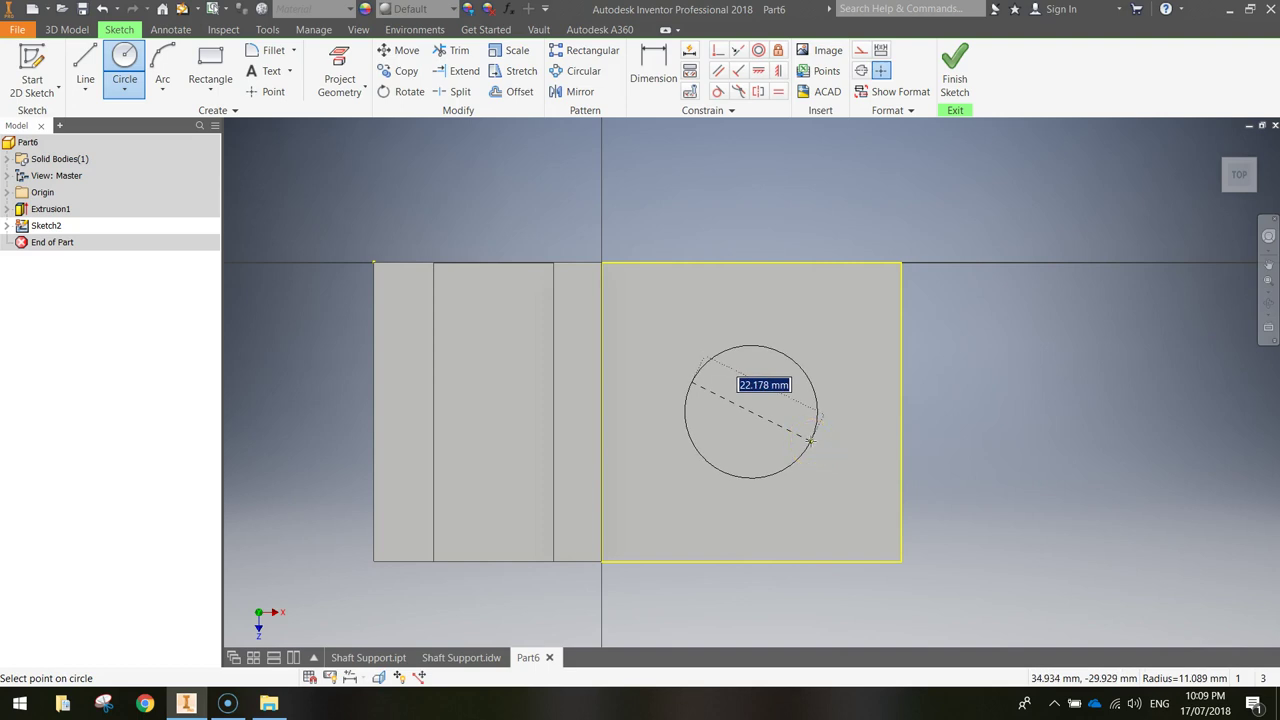
text(30)
key(Return)
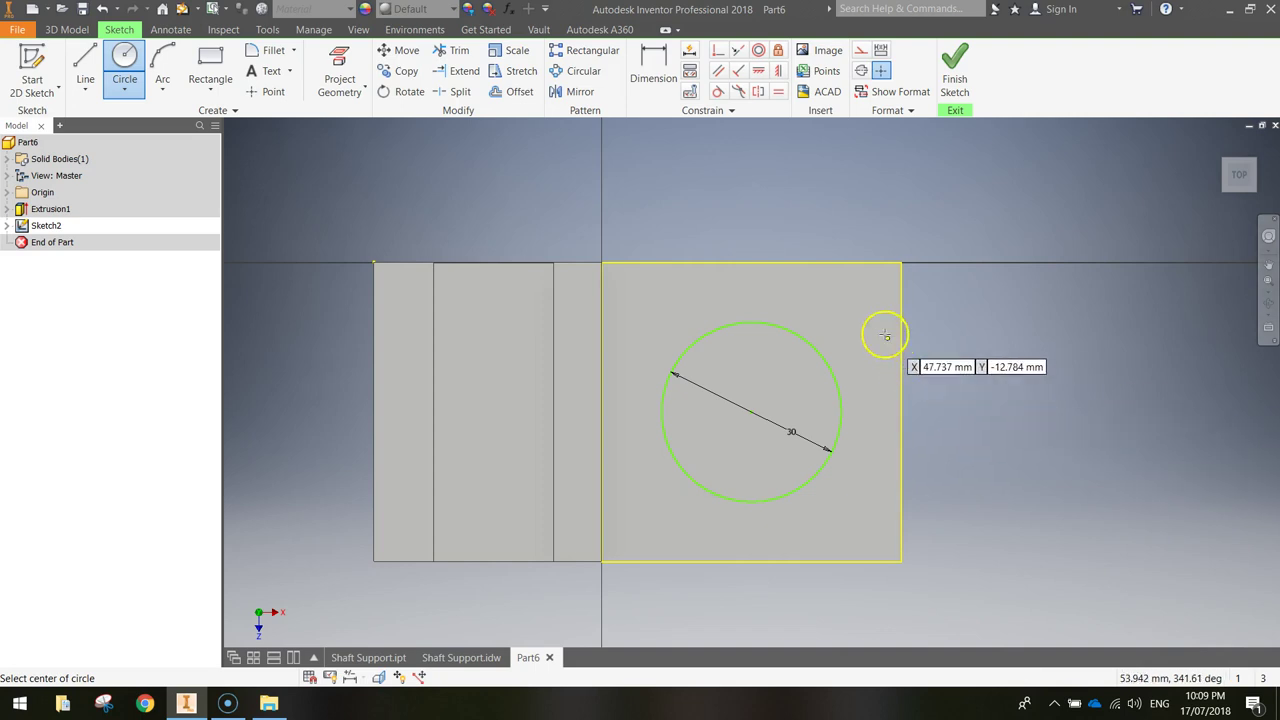
click(955, 66)
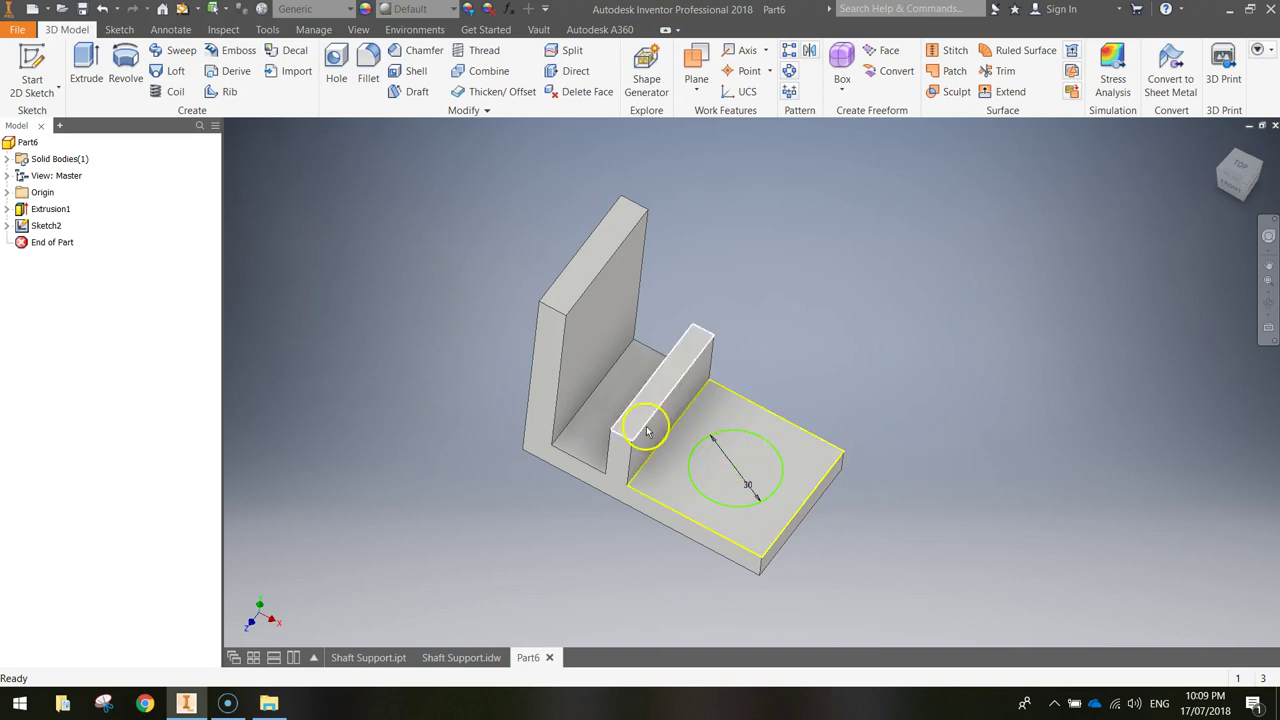
Step: Cut the 30 mm circle through the base with an extrusion whose extent is All
click(90, 62)
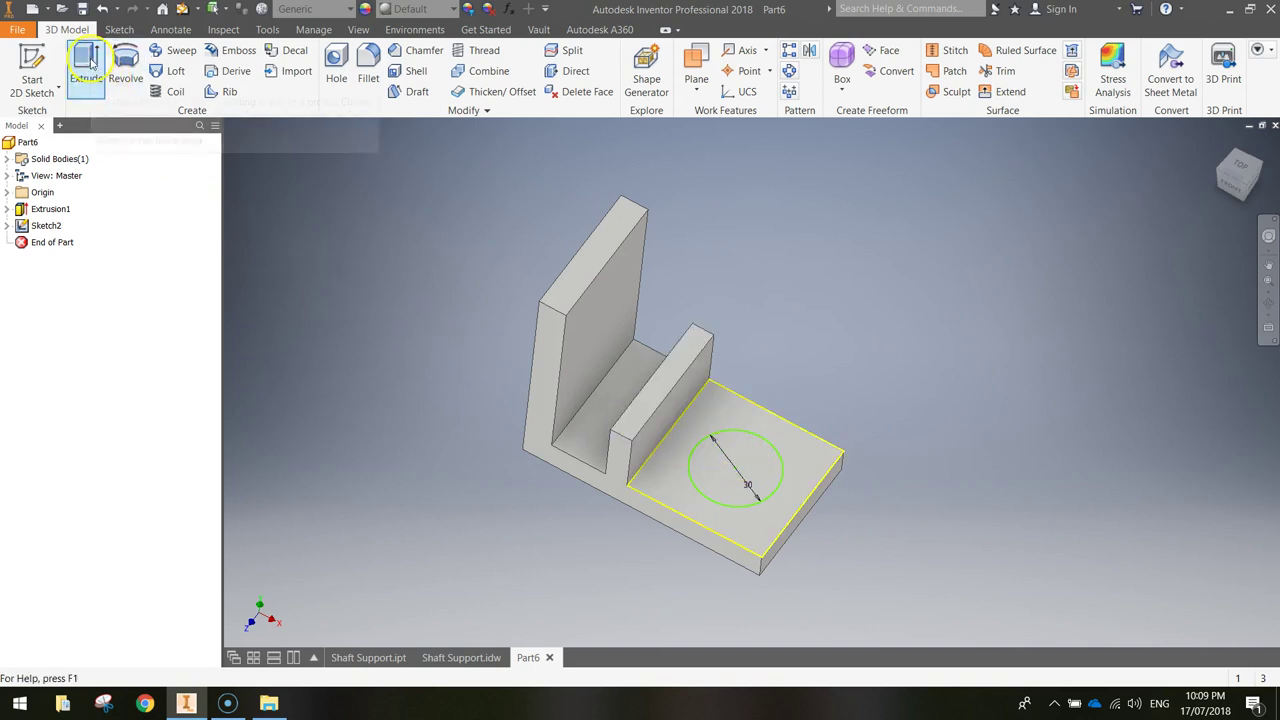
click(745, 462)
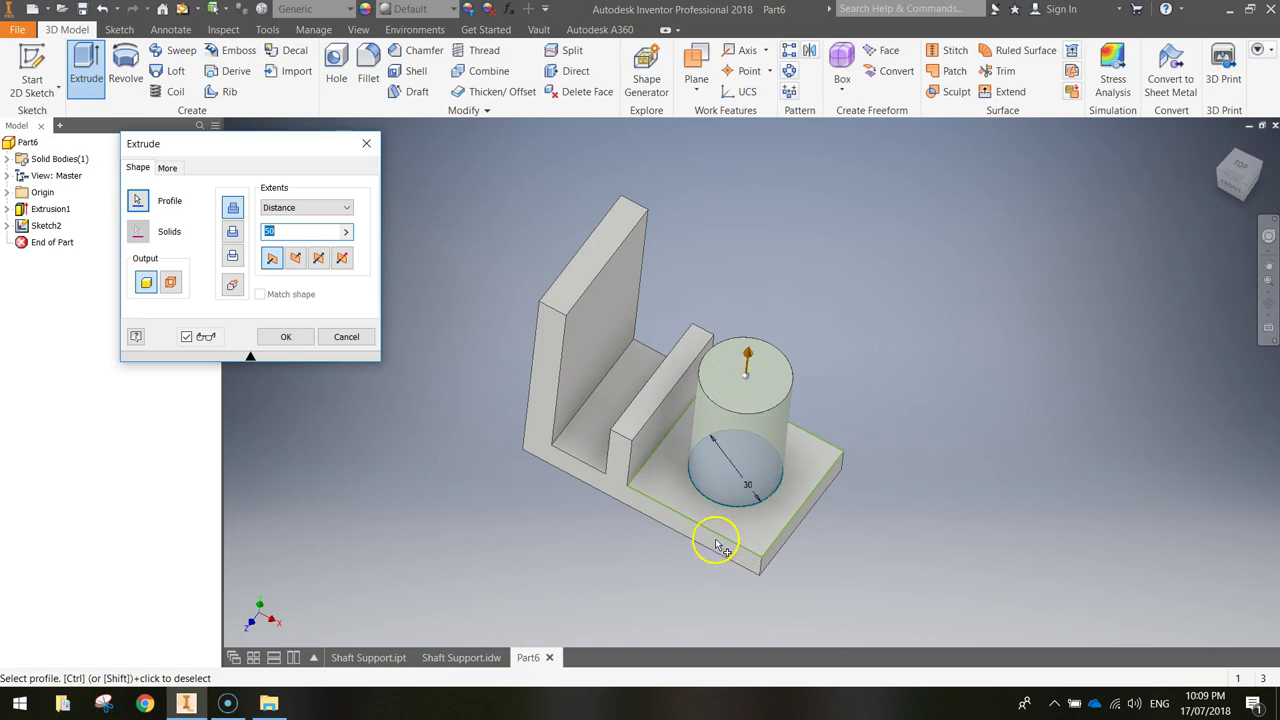
click(233, 232)
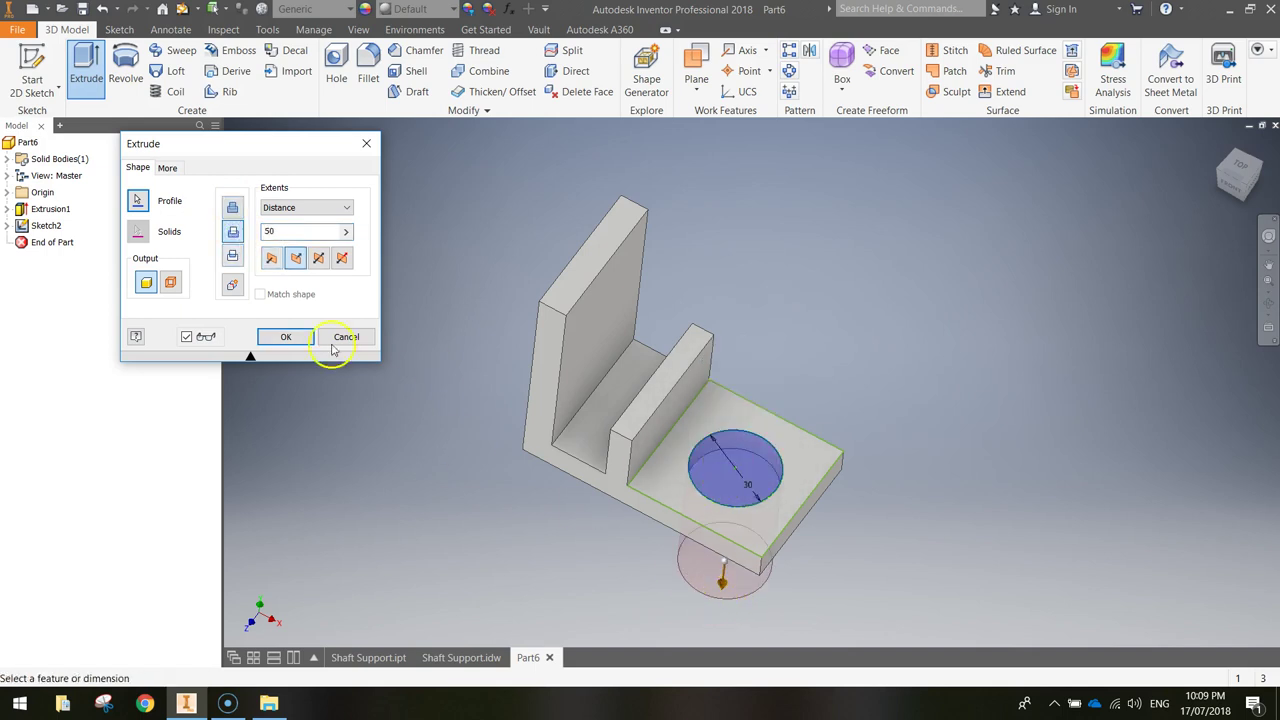
click(288, 209)
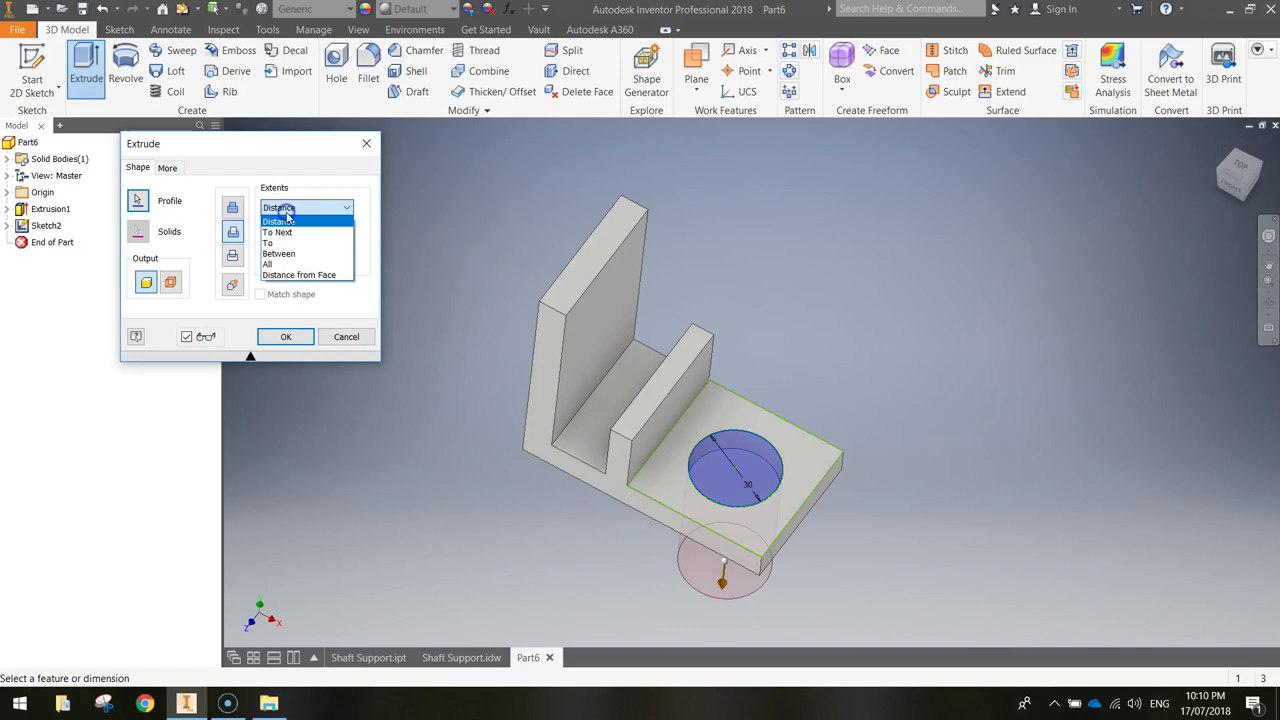
click(286, 266)
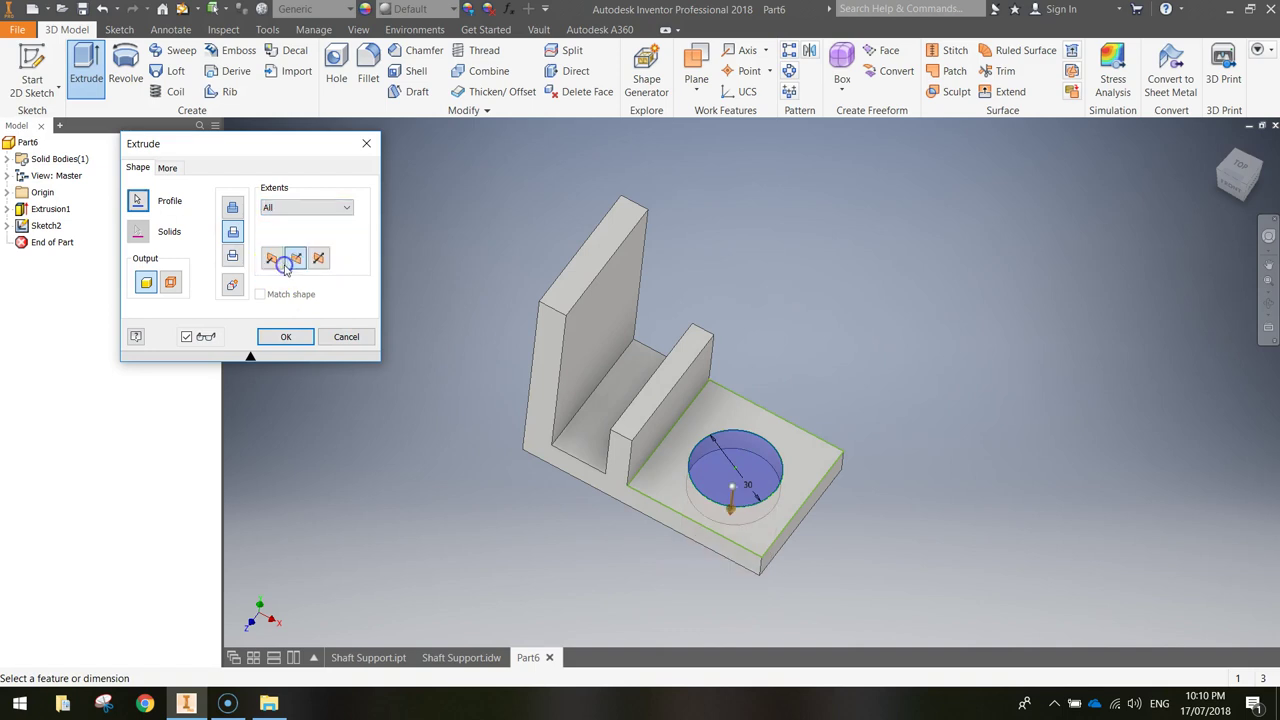
mouse_move(791, 434)
shift+middle_down()
mouse_move(792, 367)
mouse_move(782, 437)
shift+middle_up()
click(283, 337)
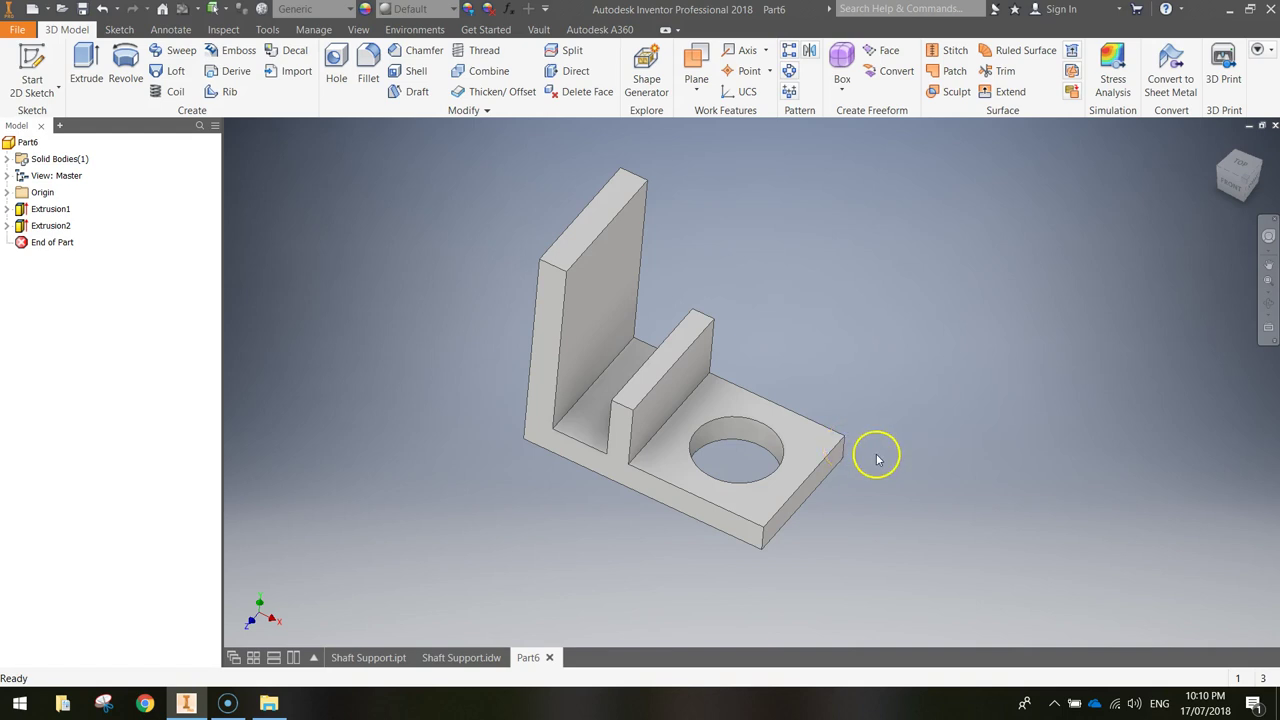
Step: Set up a constant edge fillet of 25 mm radius and select the base's front vertical corner edge at the free end
click(366, 60)
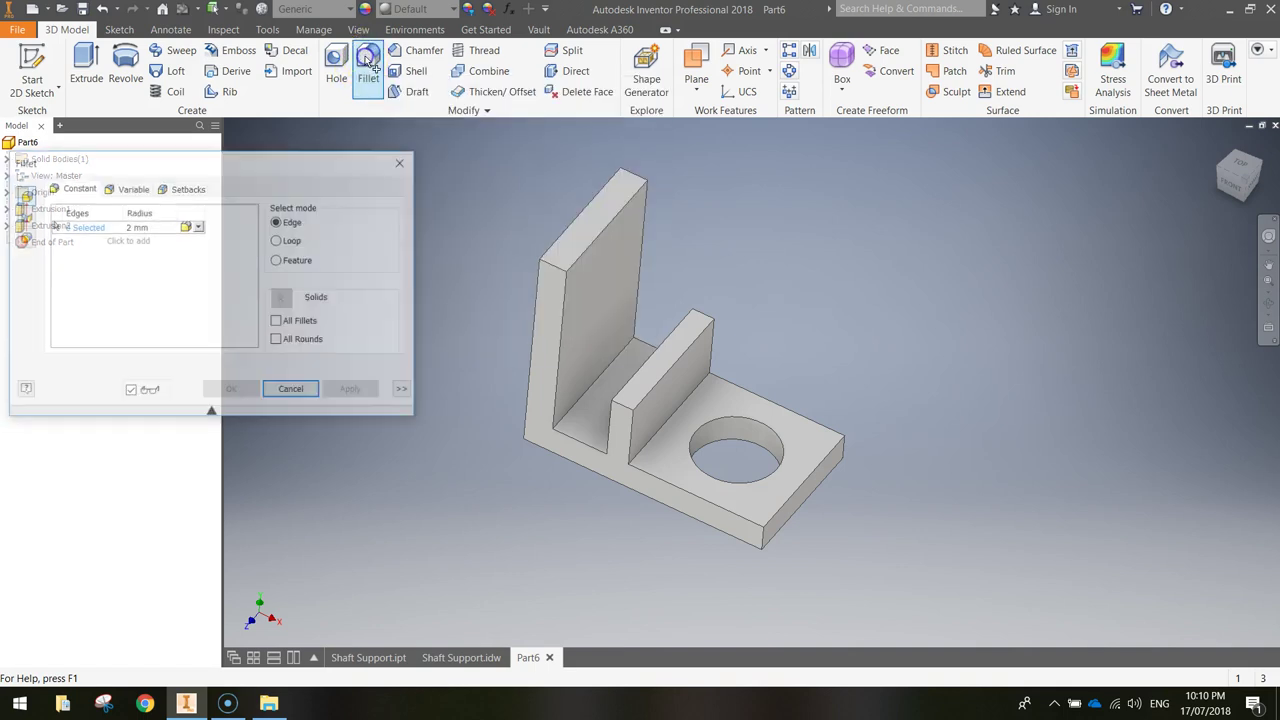
drag(307, 166, 413, 116)
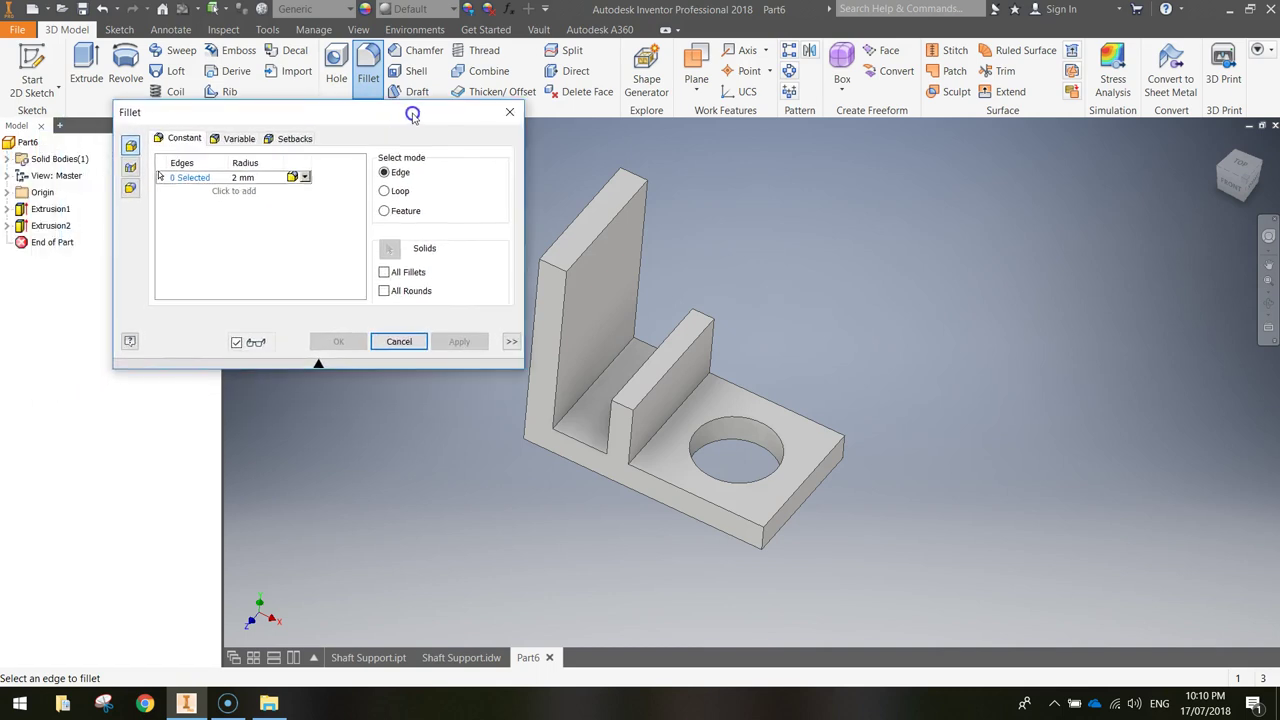
click(240, 176)
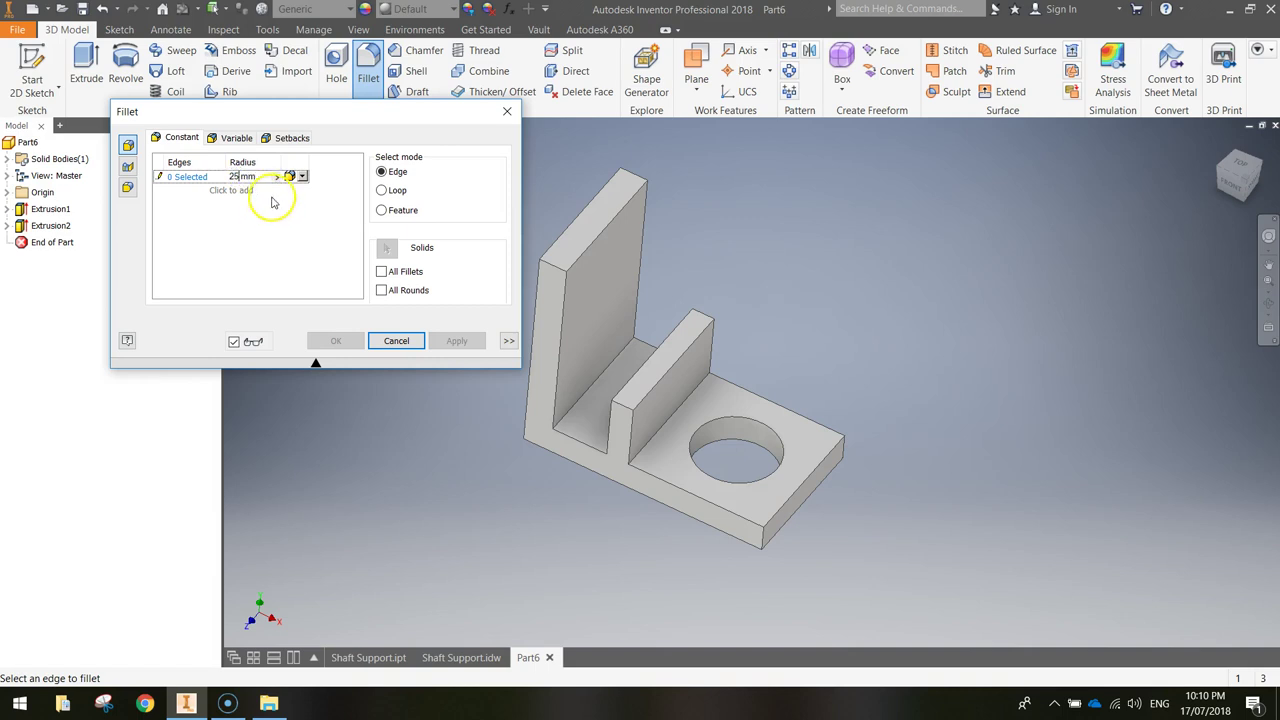
click(184, 177)
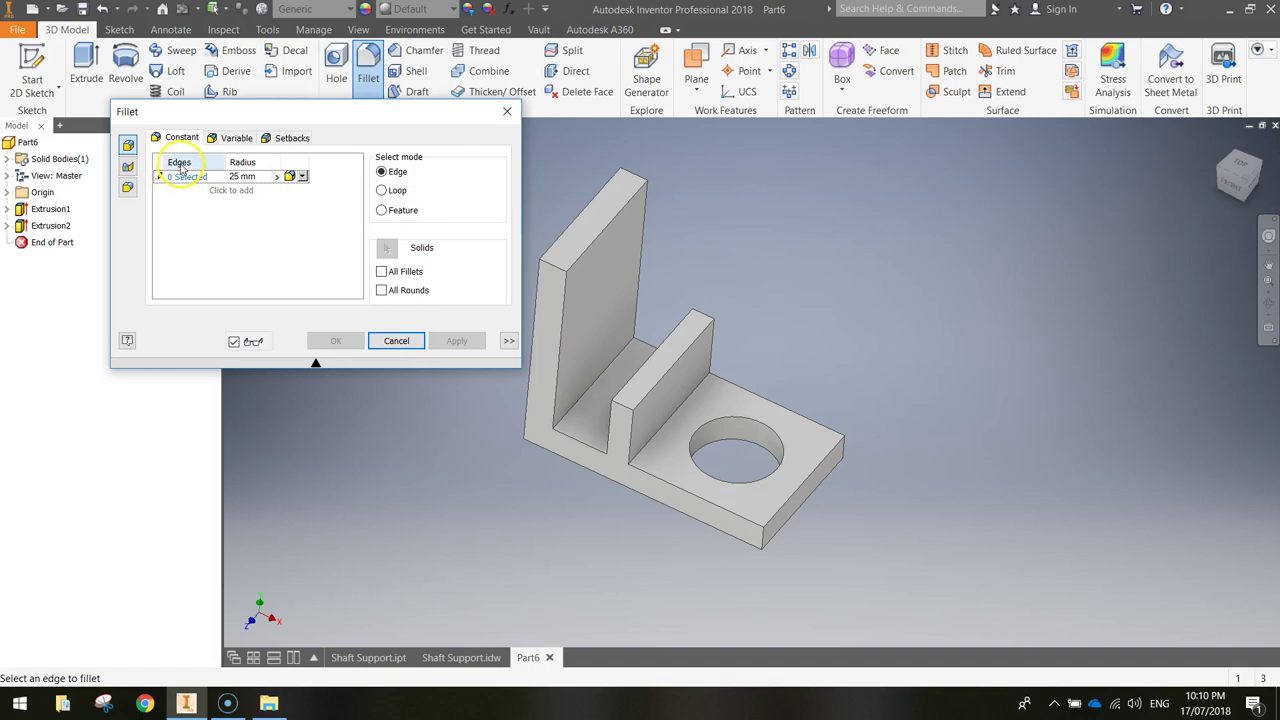
click(182, 178)
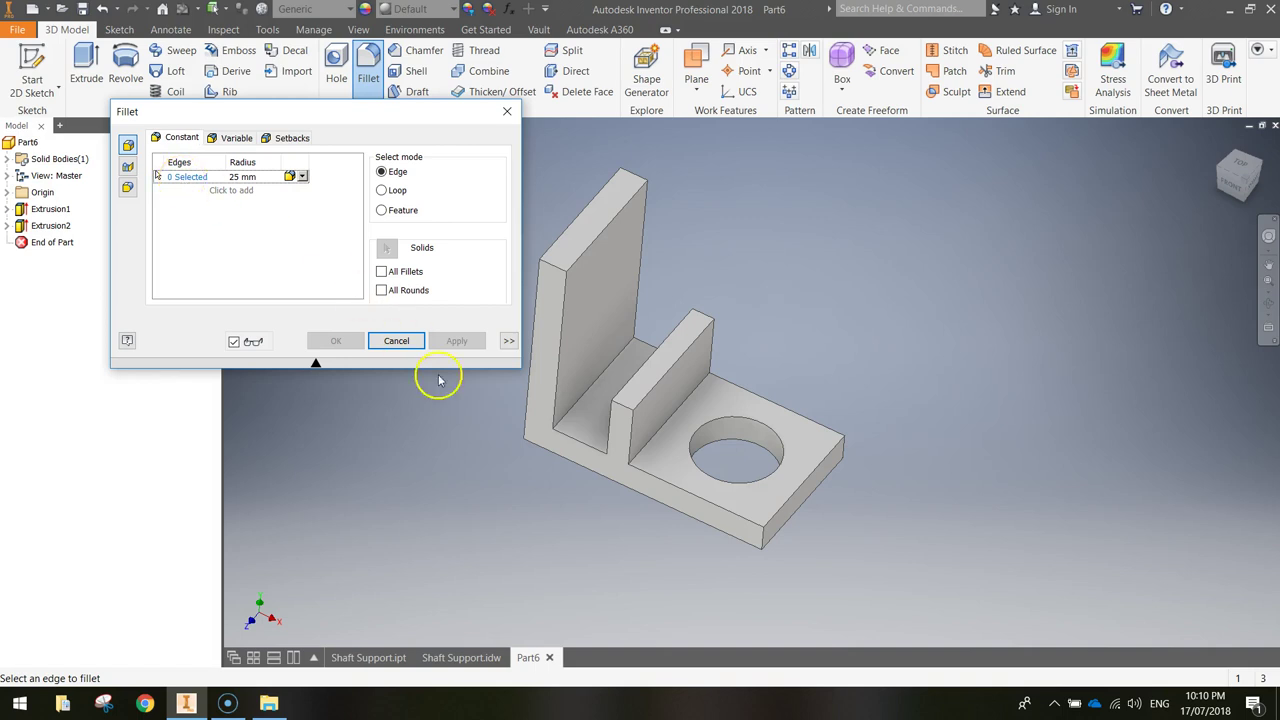
scroll(742, 500, up, 3)
key(F4)
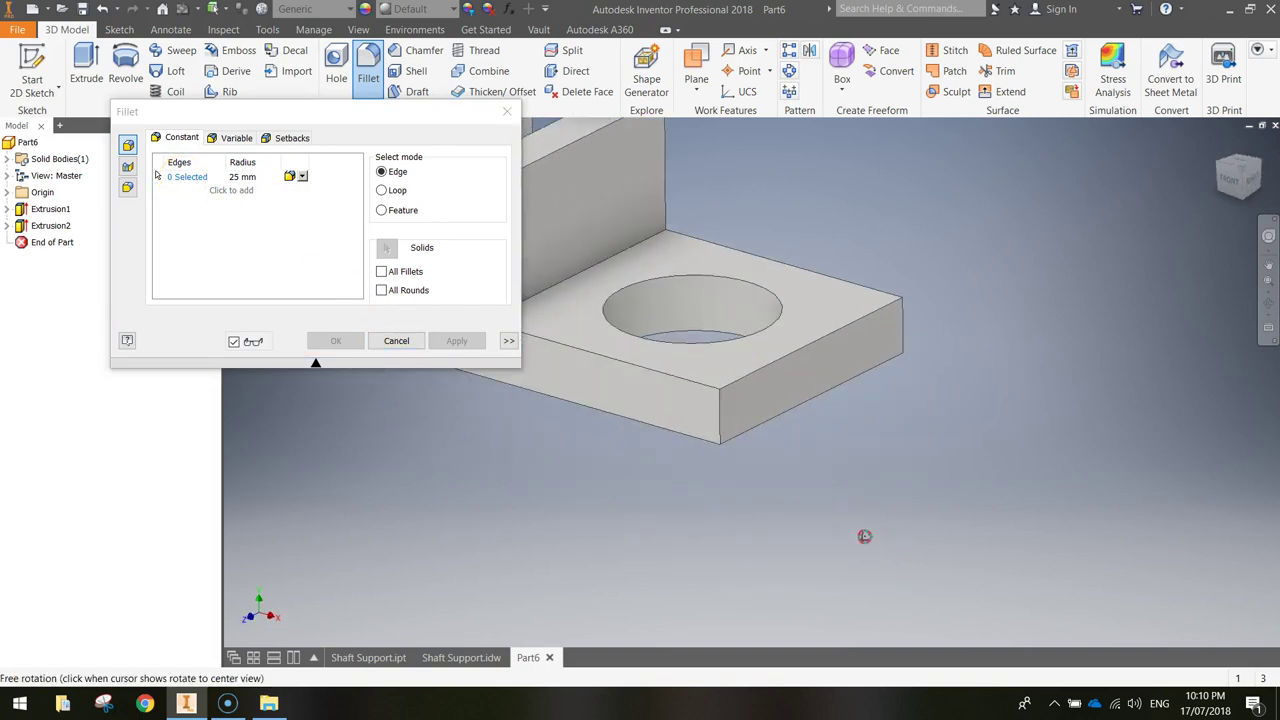
drag(864, 536, 766, 486)
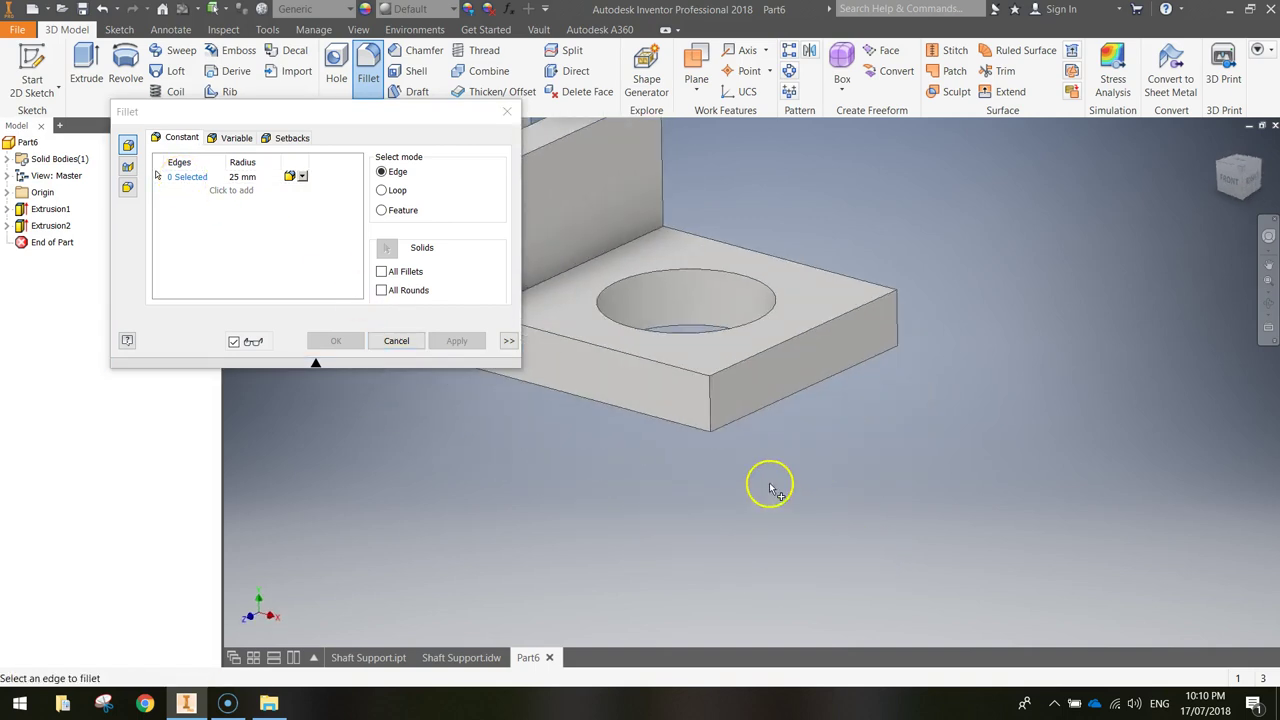
click(708, 398)
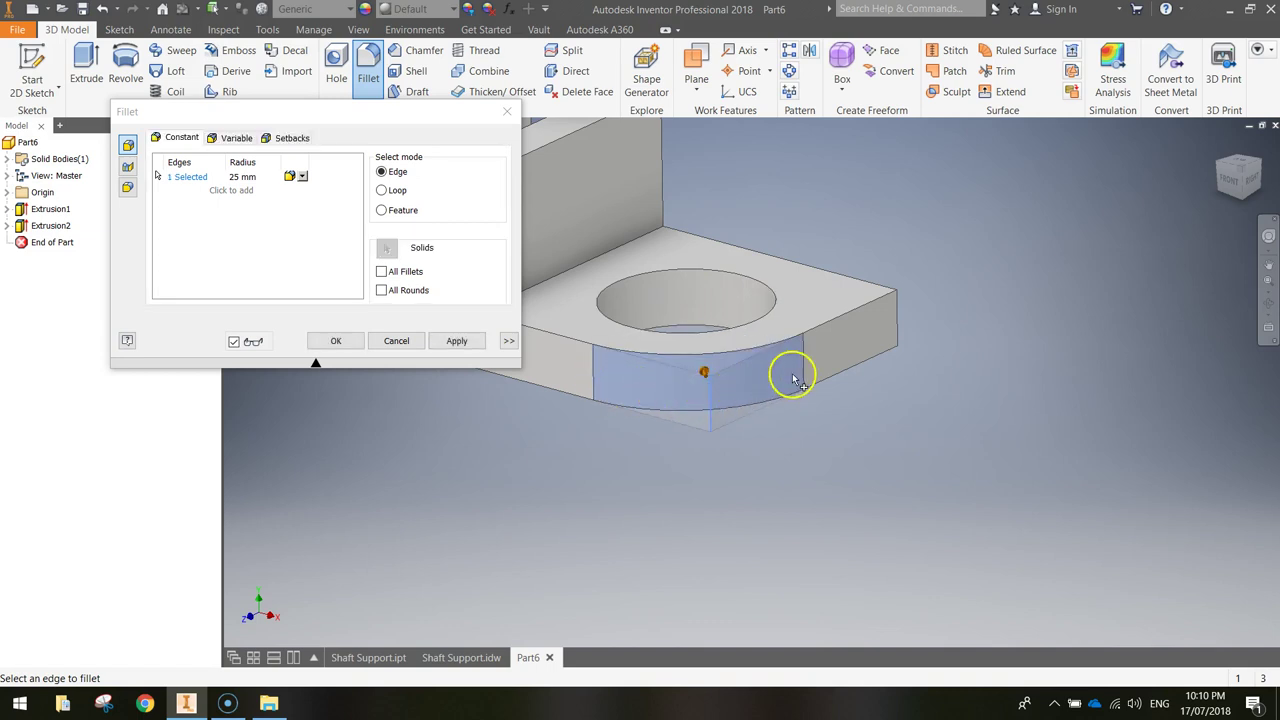
Step: Add the base's opposite free-end vertical corner edge to the 25 mm fillet and apply it
middle_drag(834, 411, 963, 446)
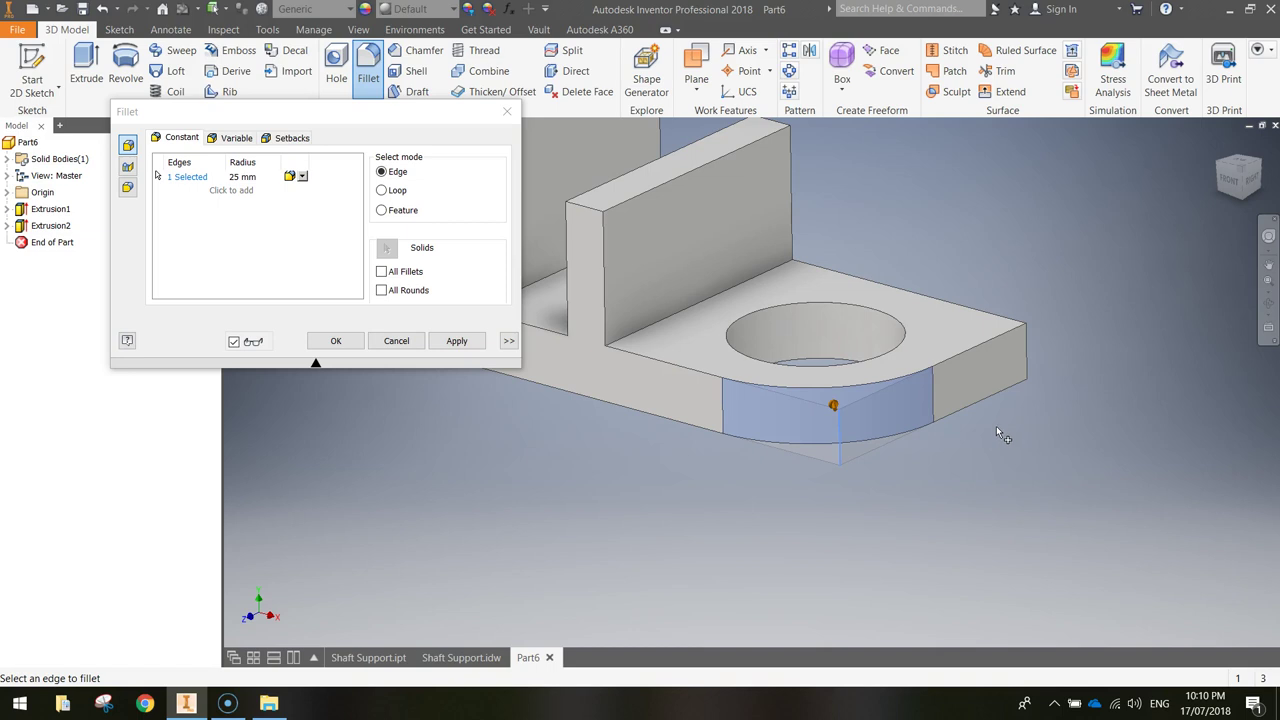
shift+middle_drag(1000, 409, 895, 419)
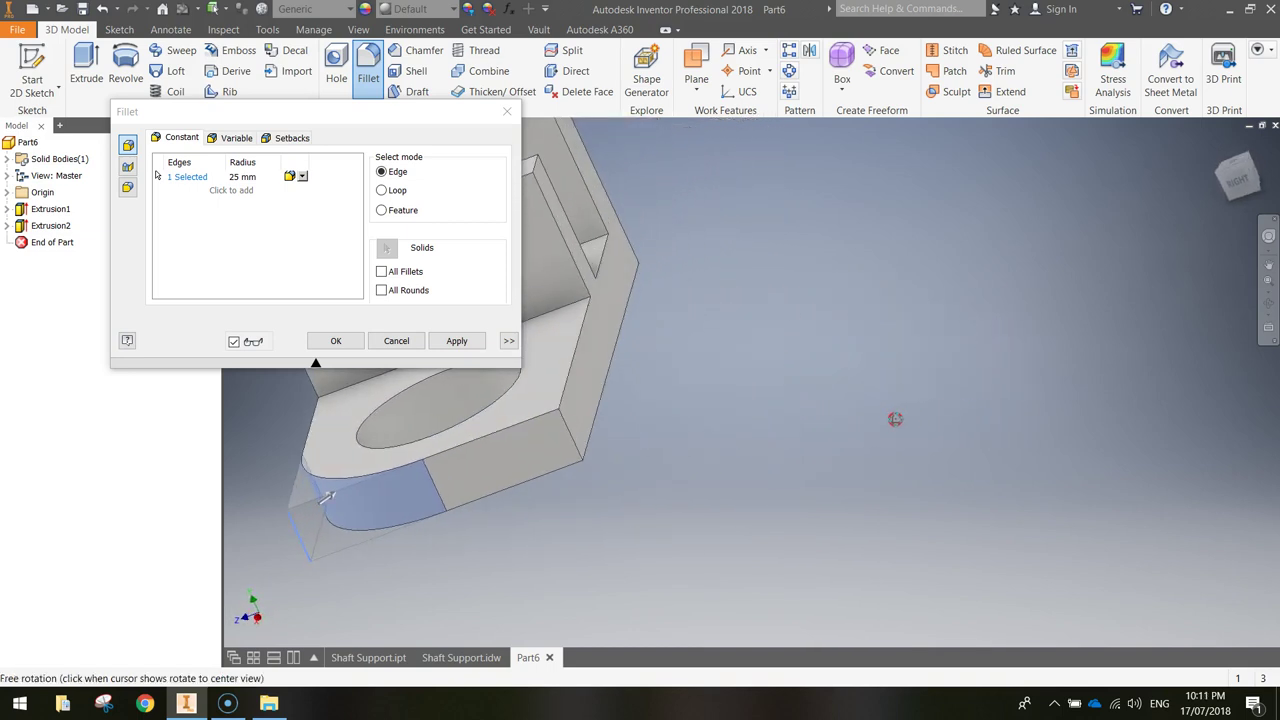
shift+middle_drag(671, 337, 974, 317)
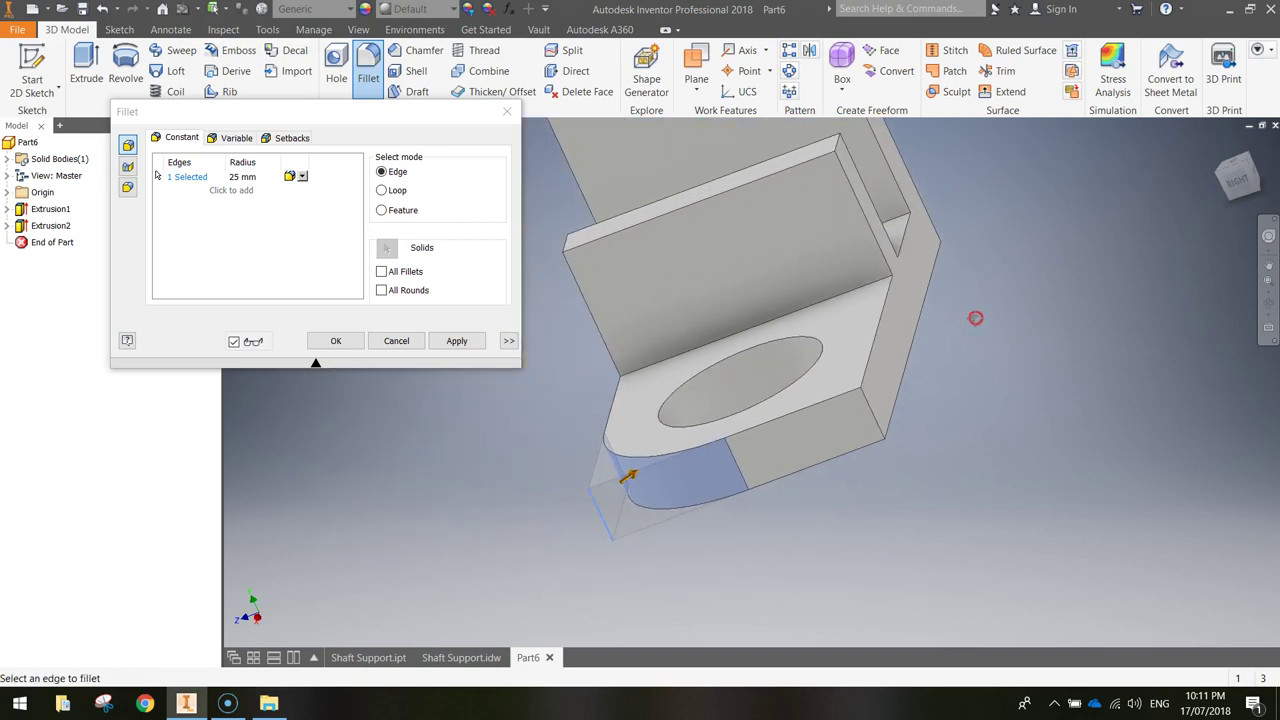
click(871, 409)
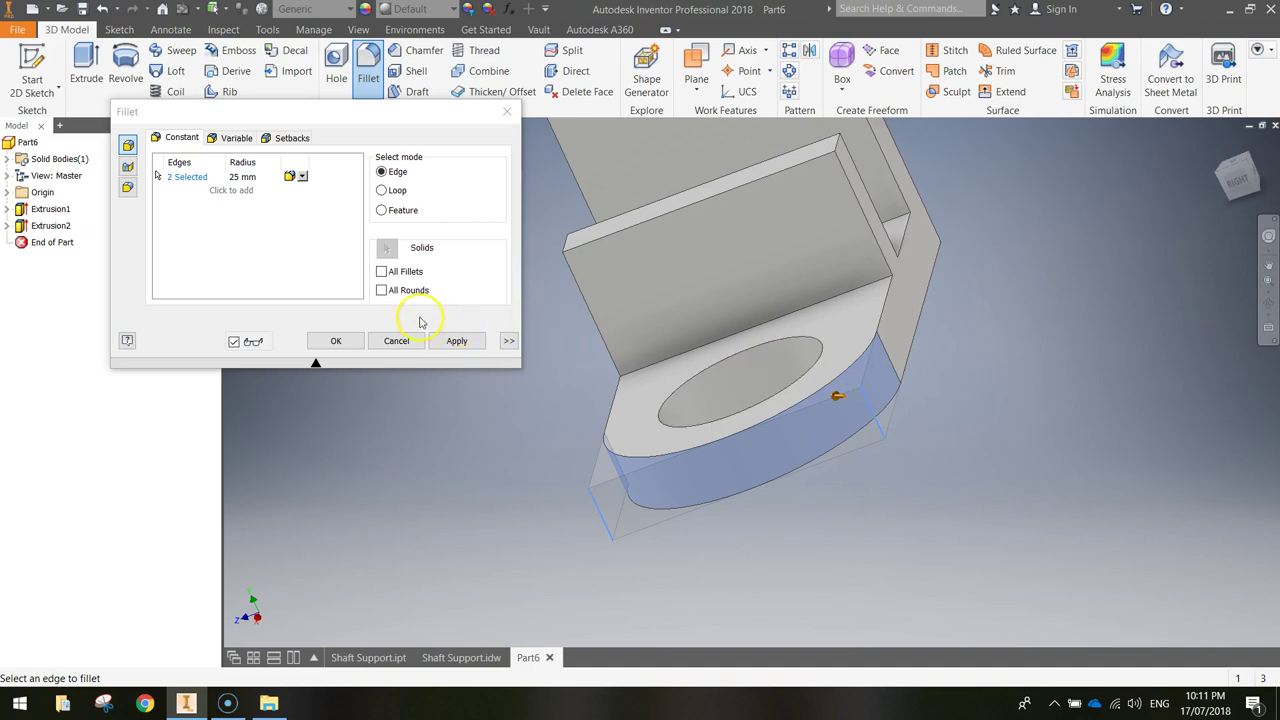
click(336, 341)
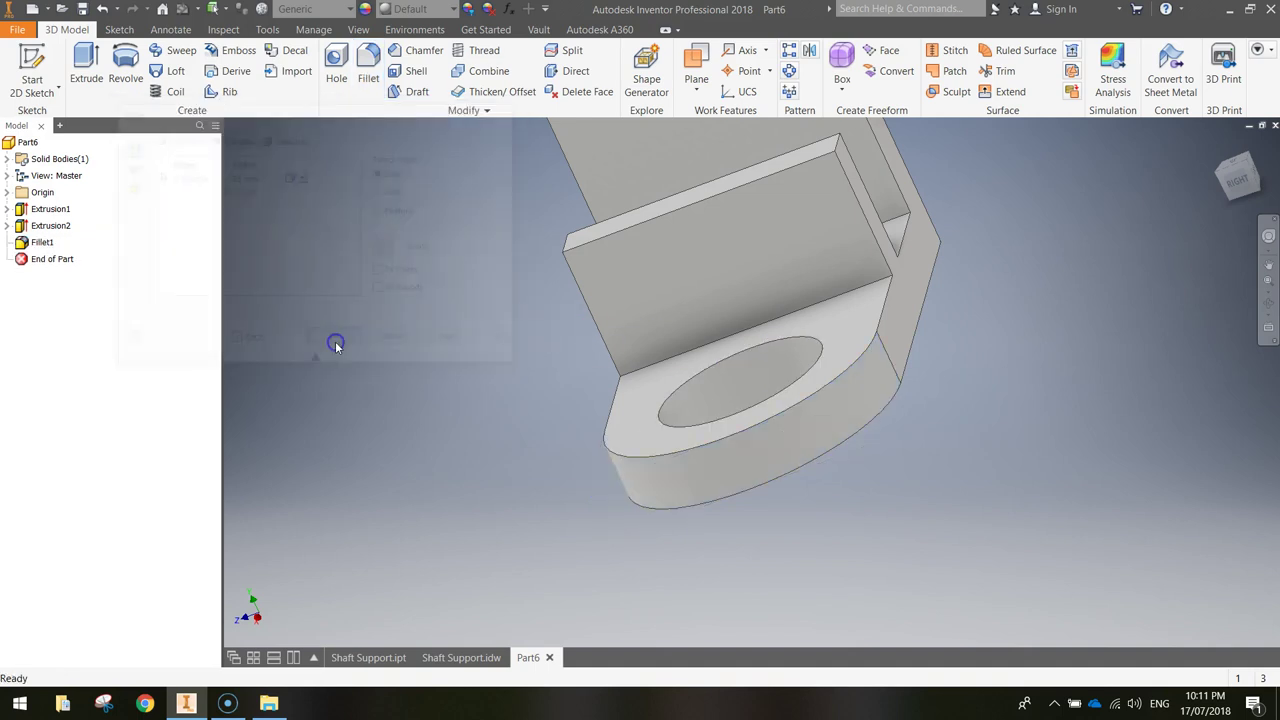
Step: Start a sketch on the upright plate's inner face above the rib and project that face's outline into it
shift+middle_drag(773, 443, 849, 263)
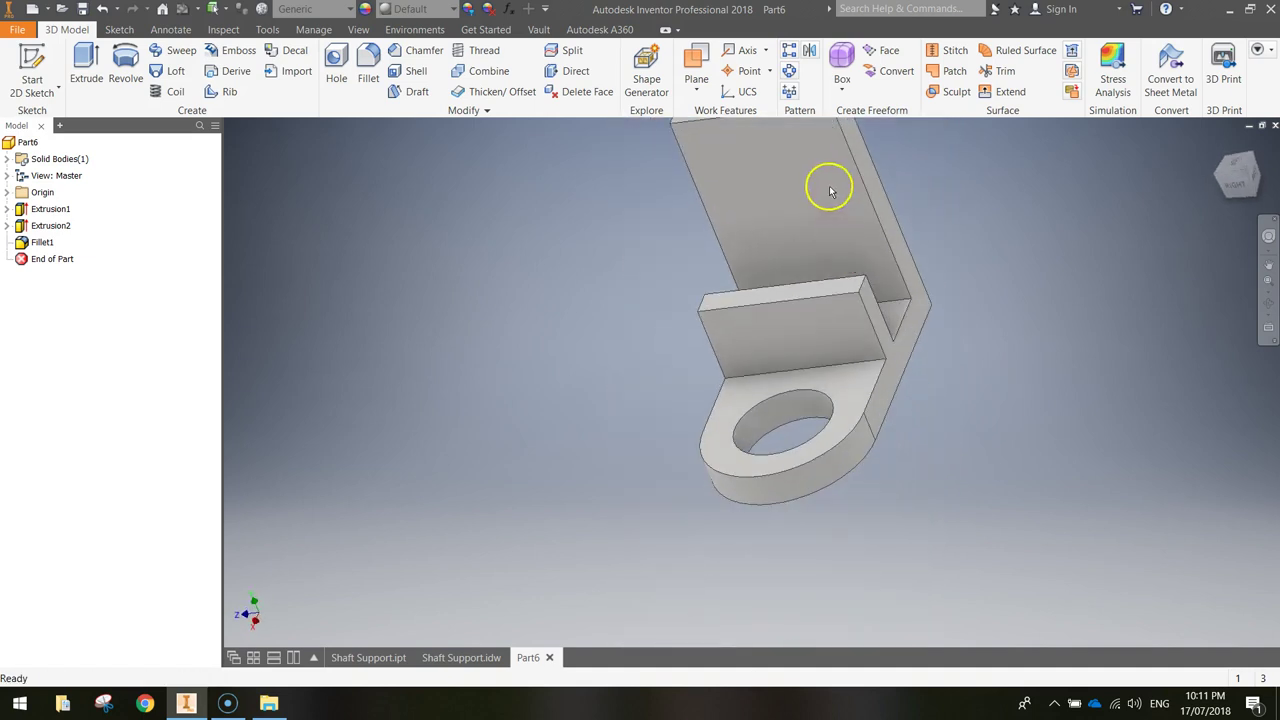
middle_drag(829, 186, 829, 266)
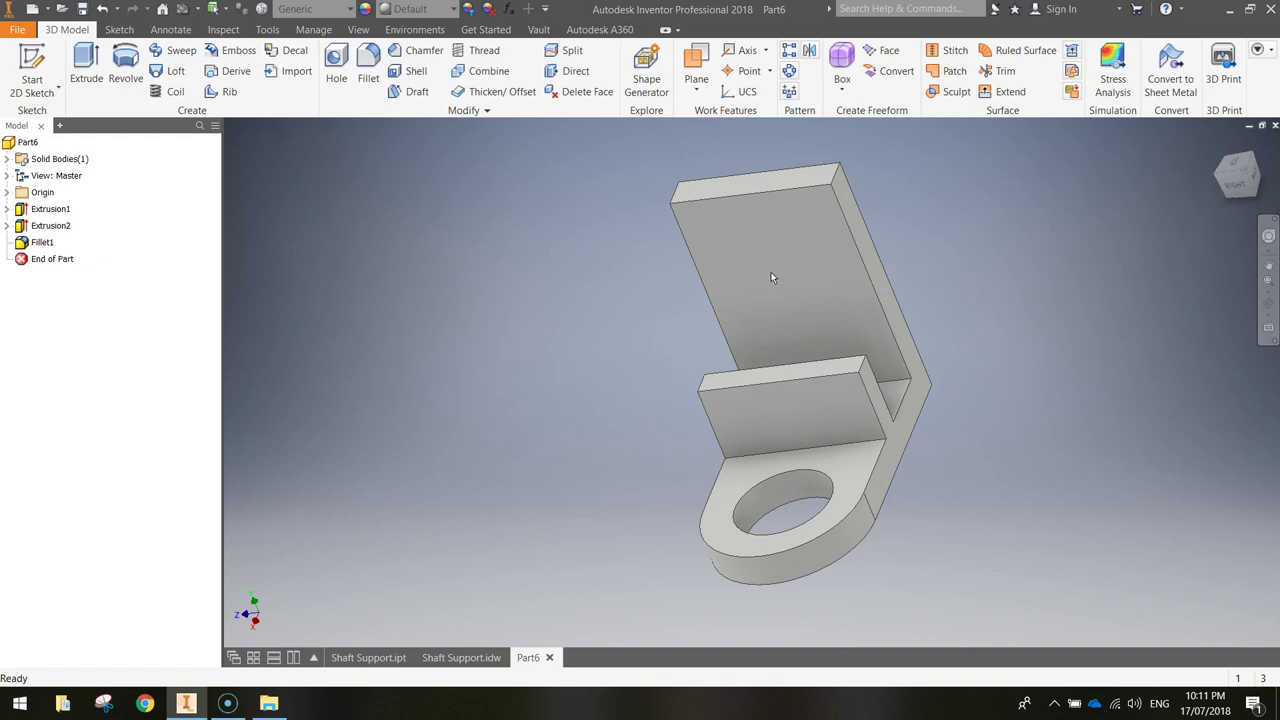
click(790, 291)
click(559, 223)
click(33, 57)
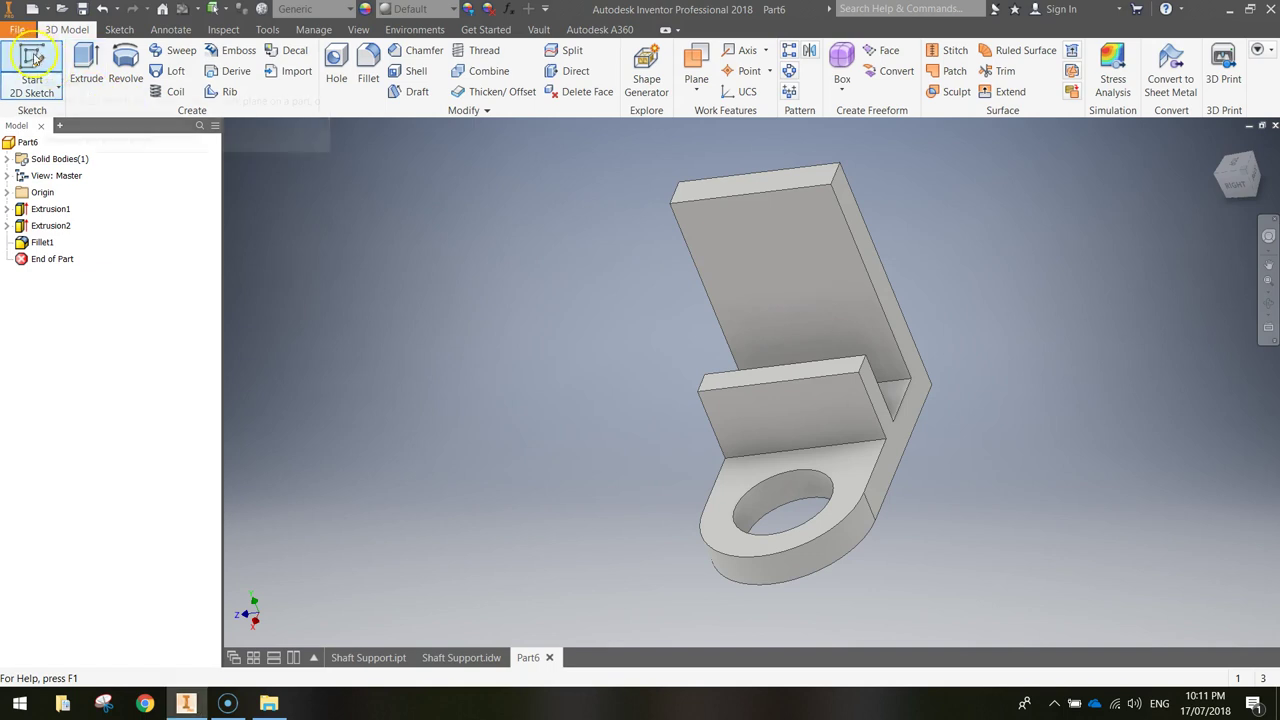
click(34, 58)
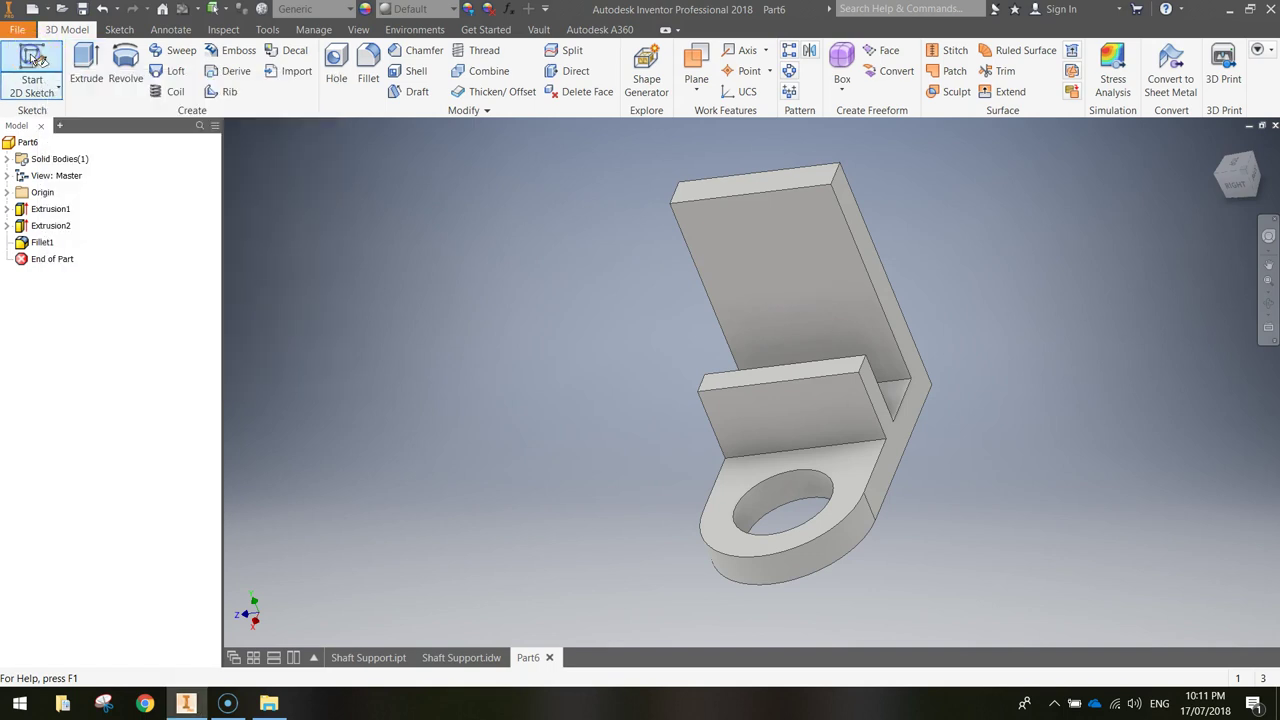
click(781, 250)
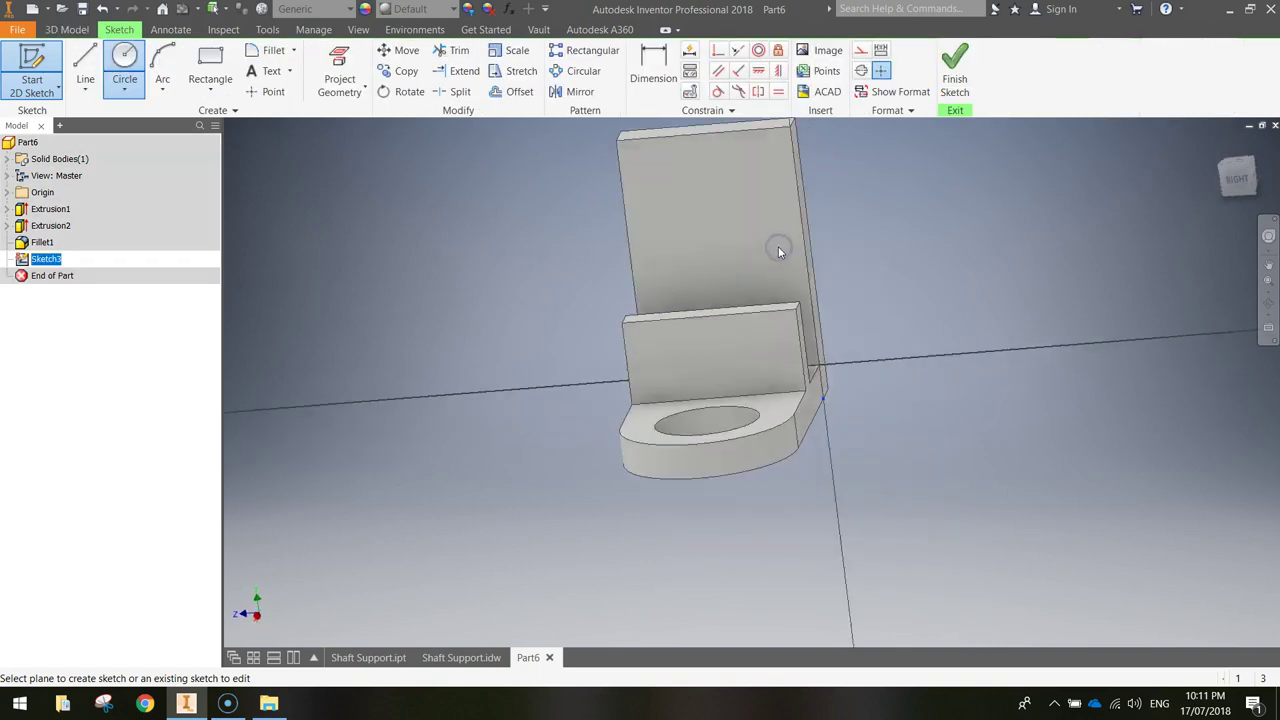
mouse_move(771, 223)
middle_down()
mouse_move(792, 278)
mouse_move(864, 336)
middle_up()
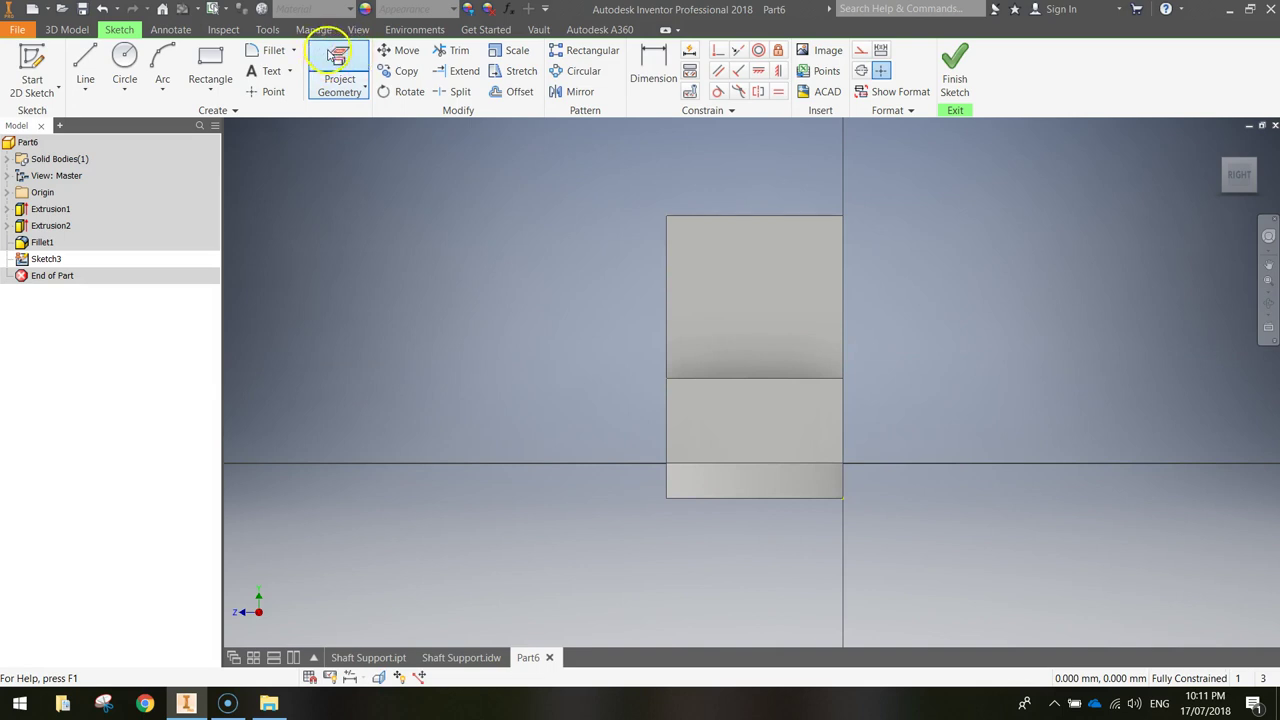
click(363, 76)
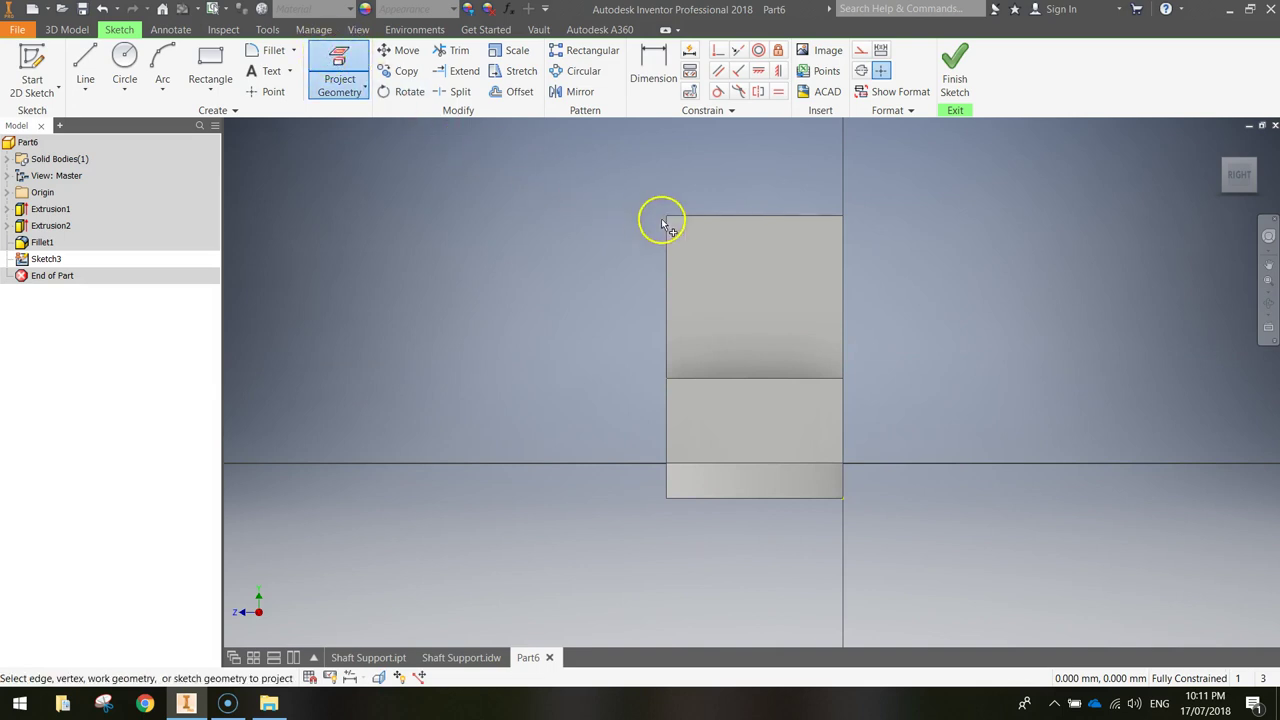
click(751, 266)
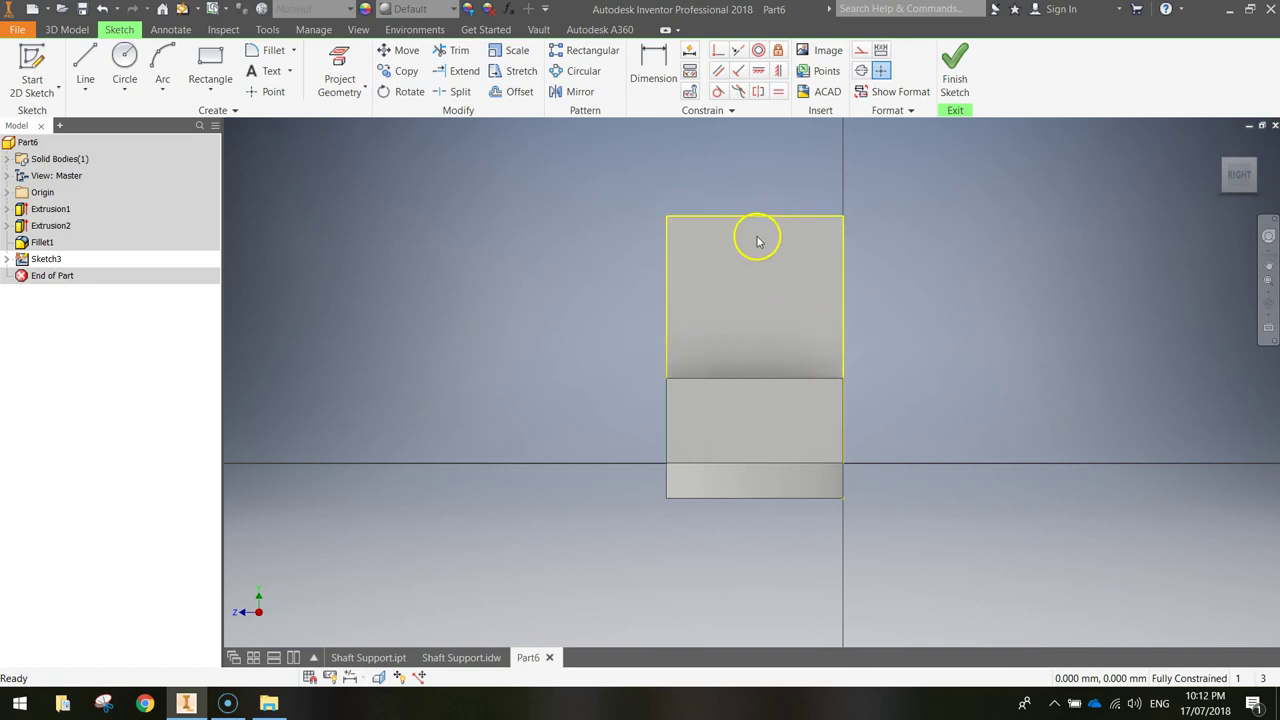
Step: Draw a 24 mm diameter circle on the upper part of the upright face, centred across its width
scroll(756, 236, down, 3)
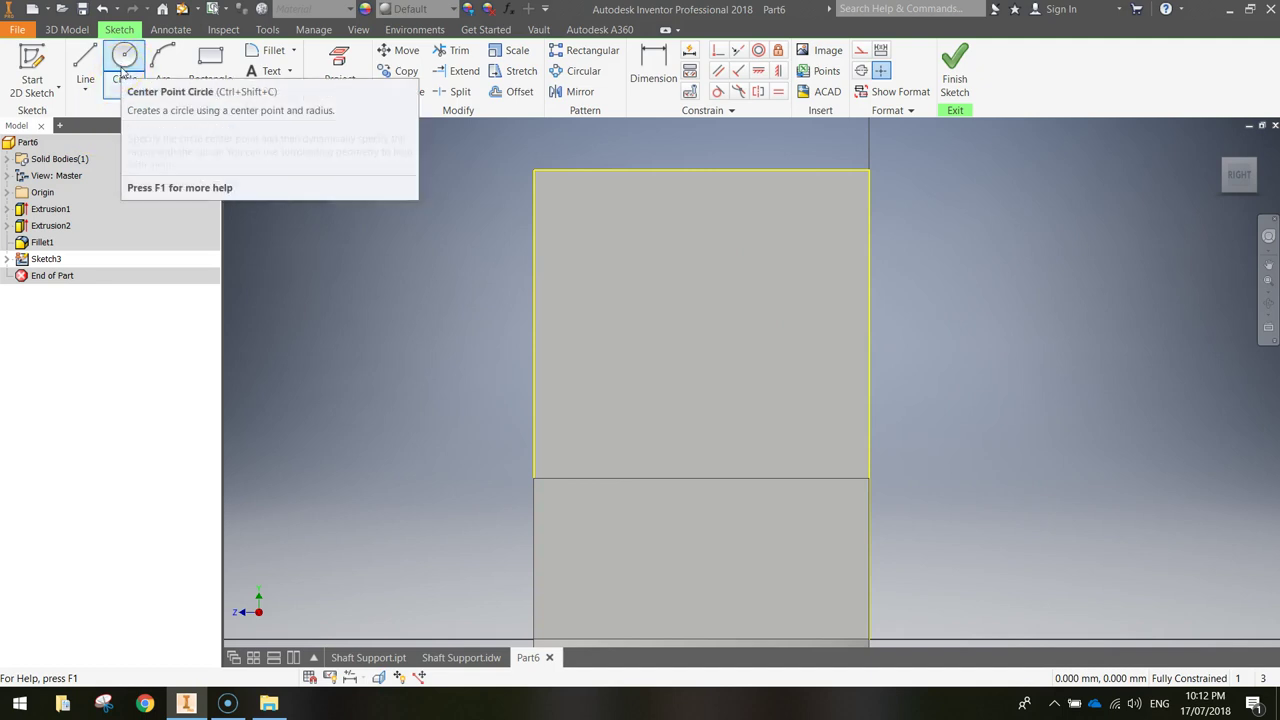
click(121, 66)
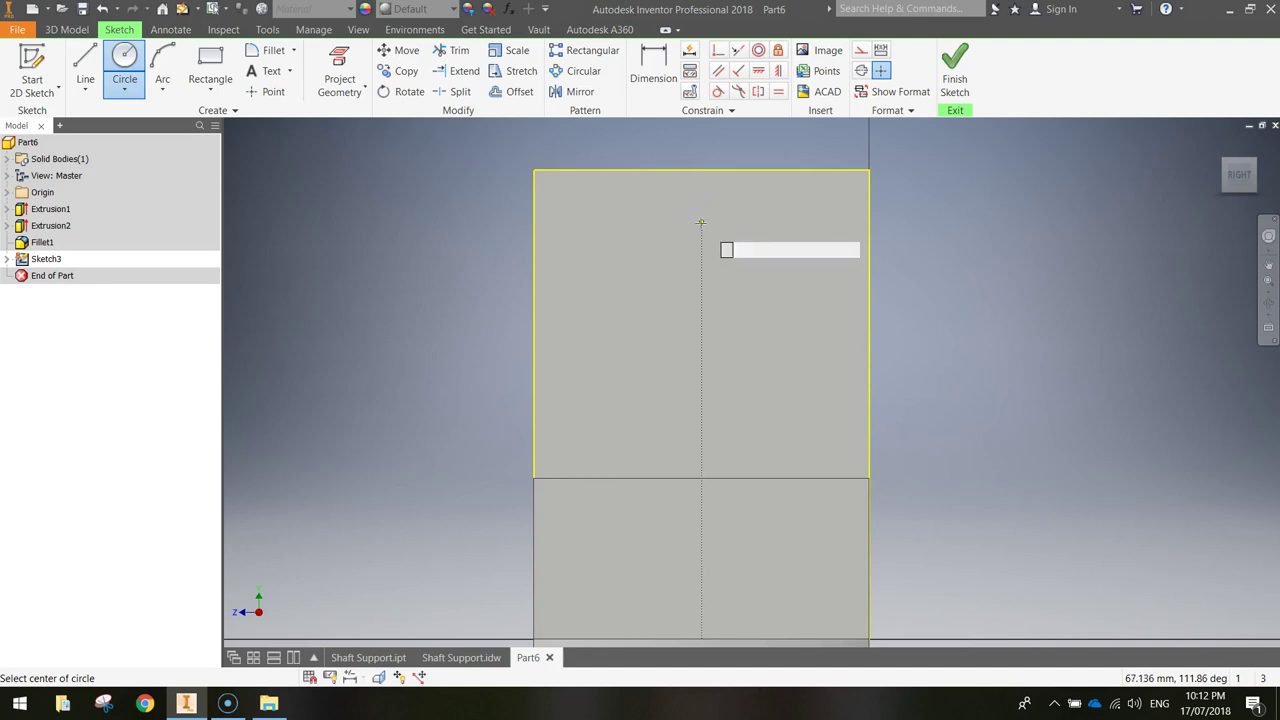
click(701, 280)
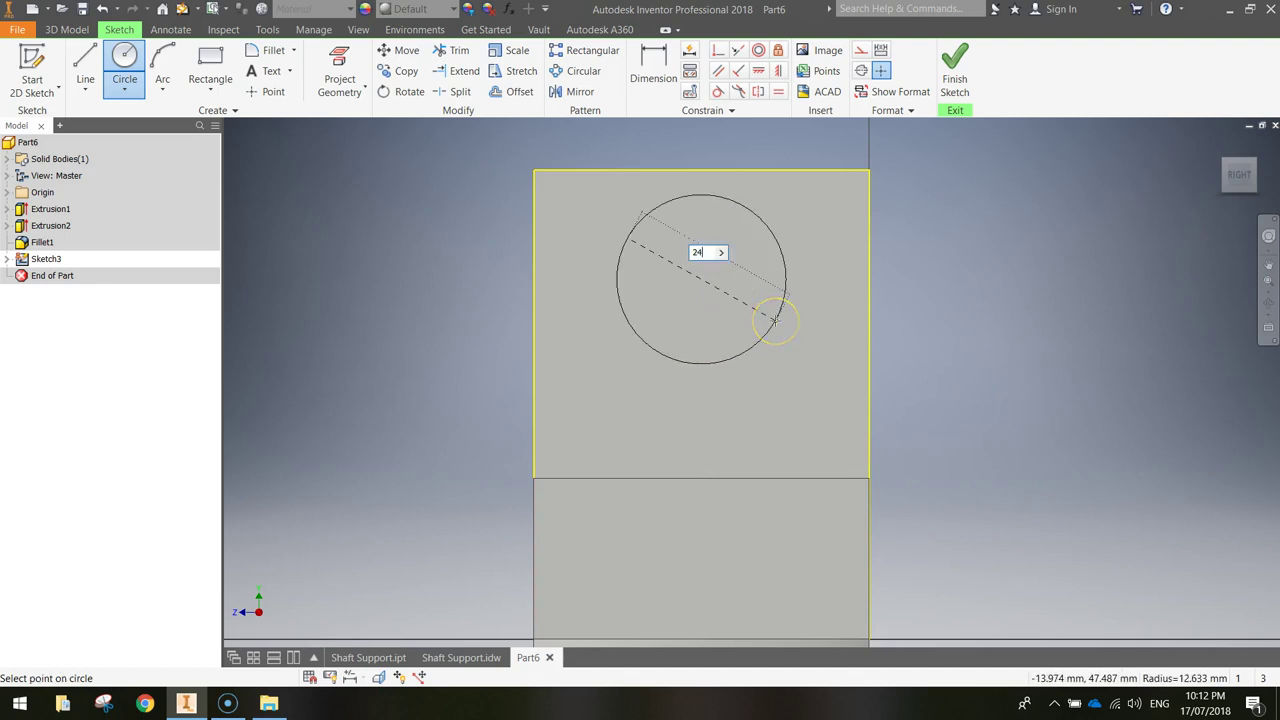
text(24)
key(Return)
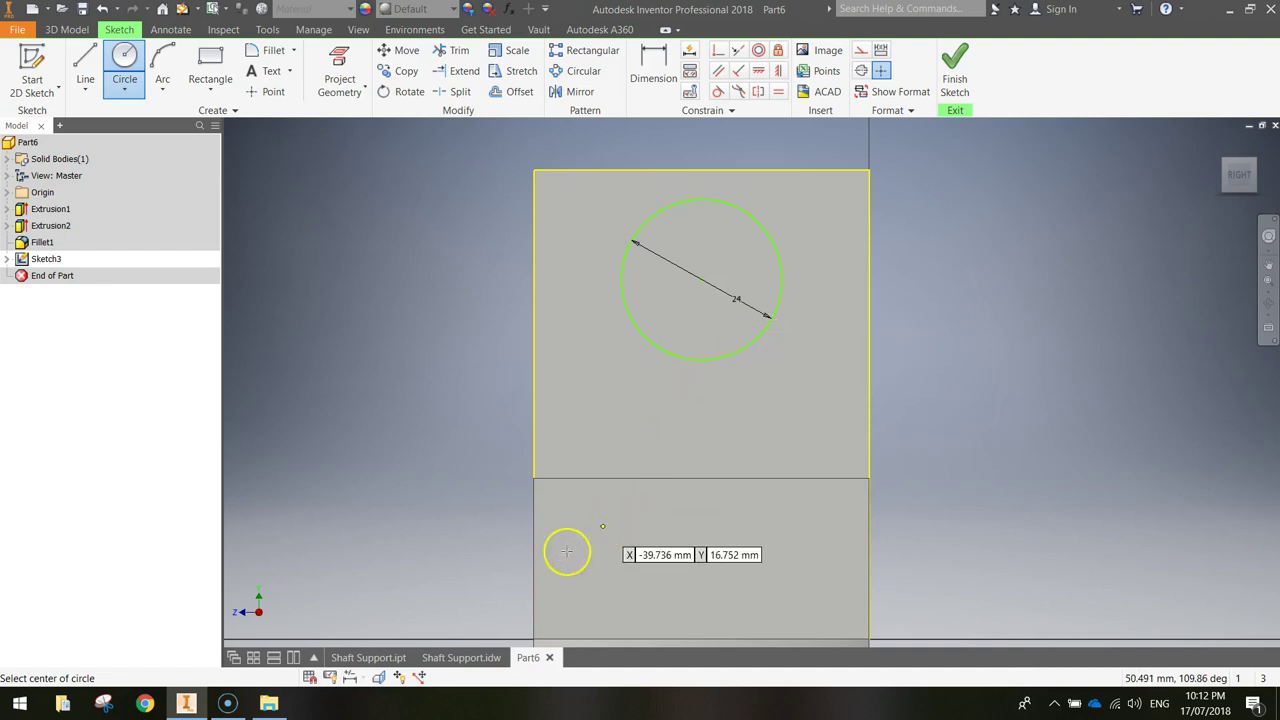
Step: Check the hole height in the drawing's side view and dimension the circle's centre 24 mm below the plate's top edge
click(462, 658)
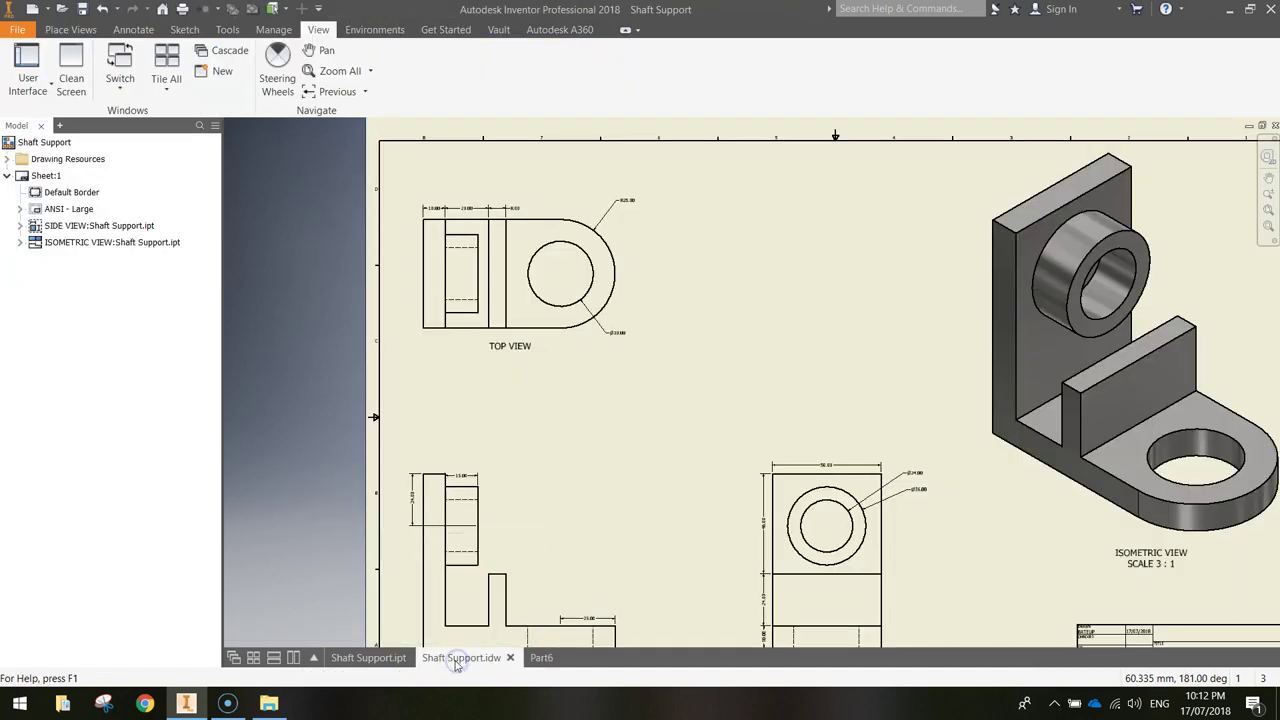
scroll(491, 508, up, 3)
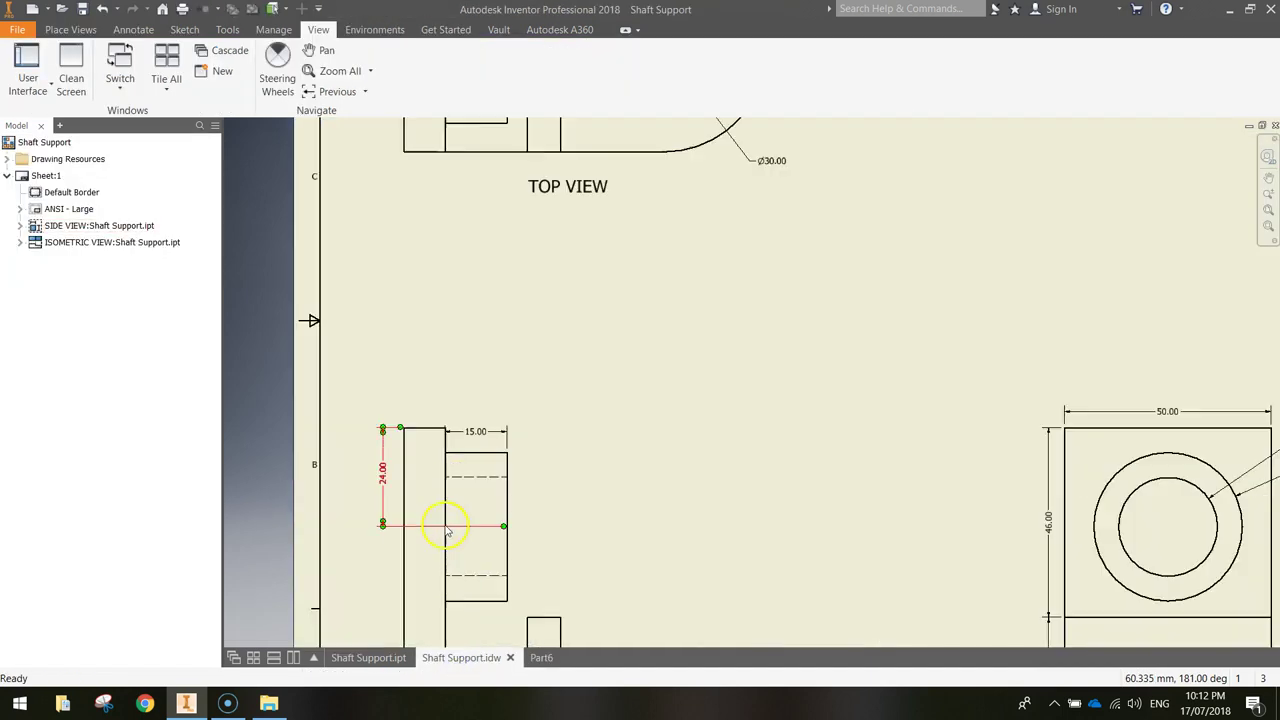
middle_drag(557, 523, 595, 342)
click(541, 299)
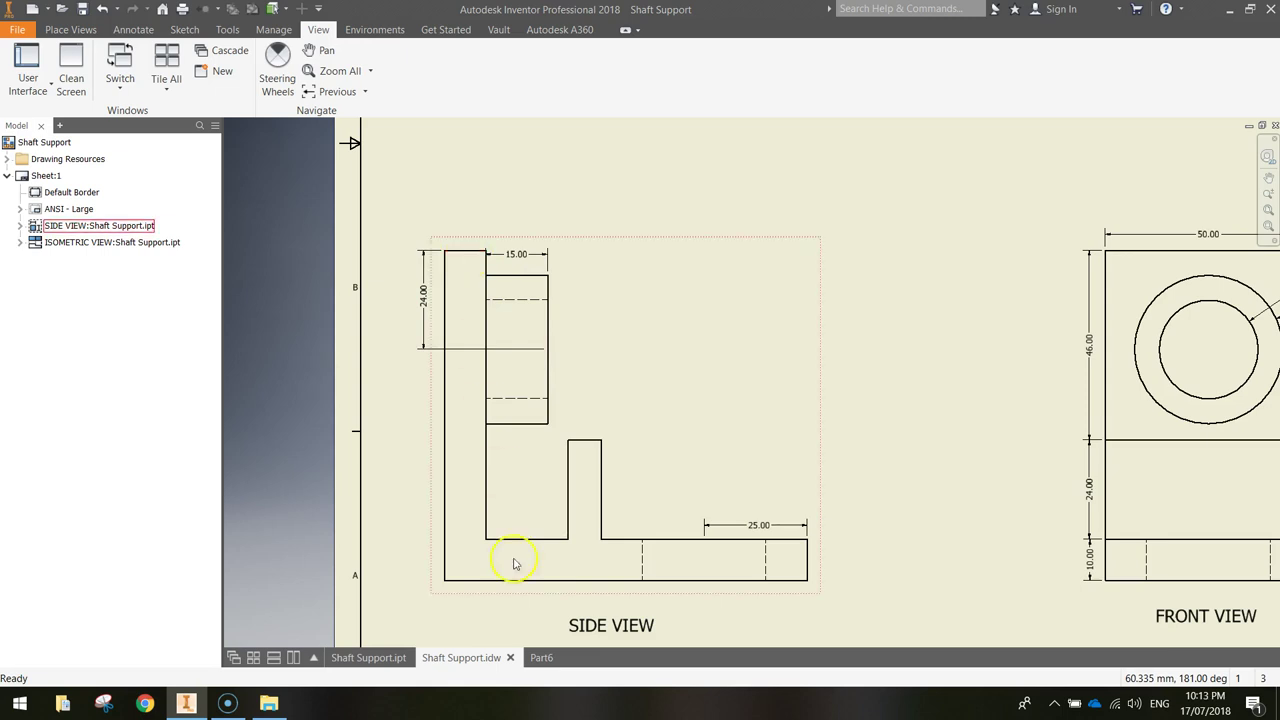
click(533, 656)
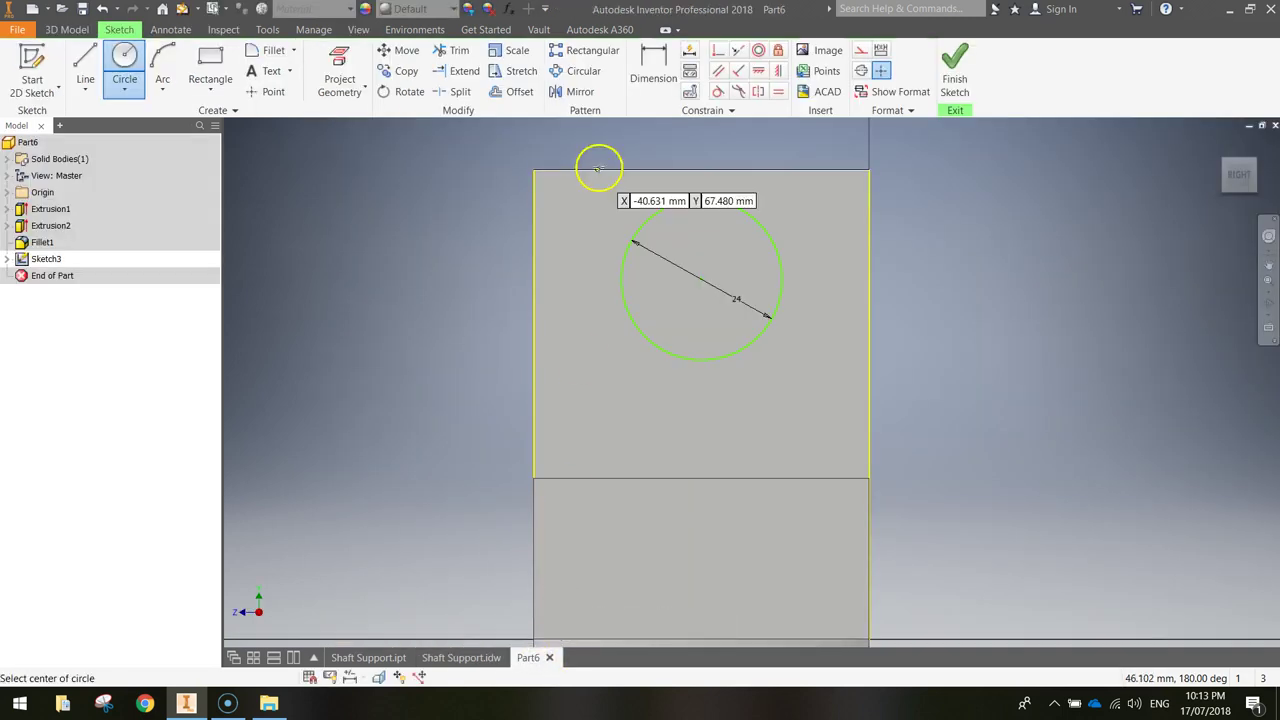
click(655, 66)
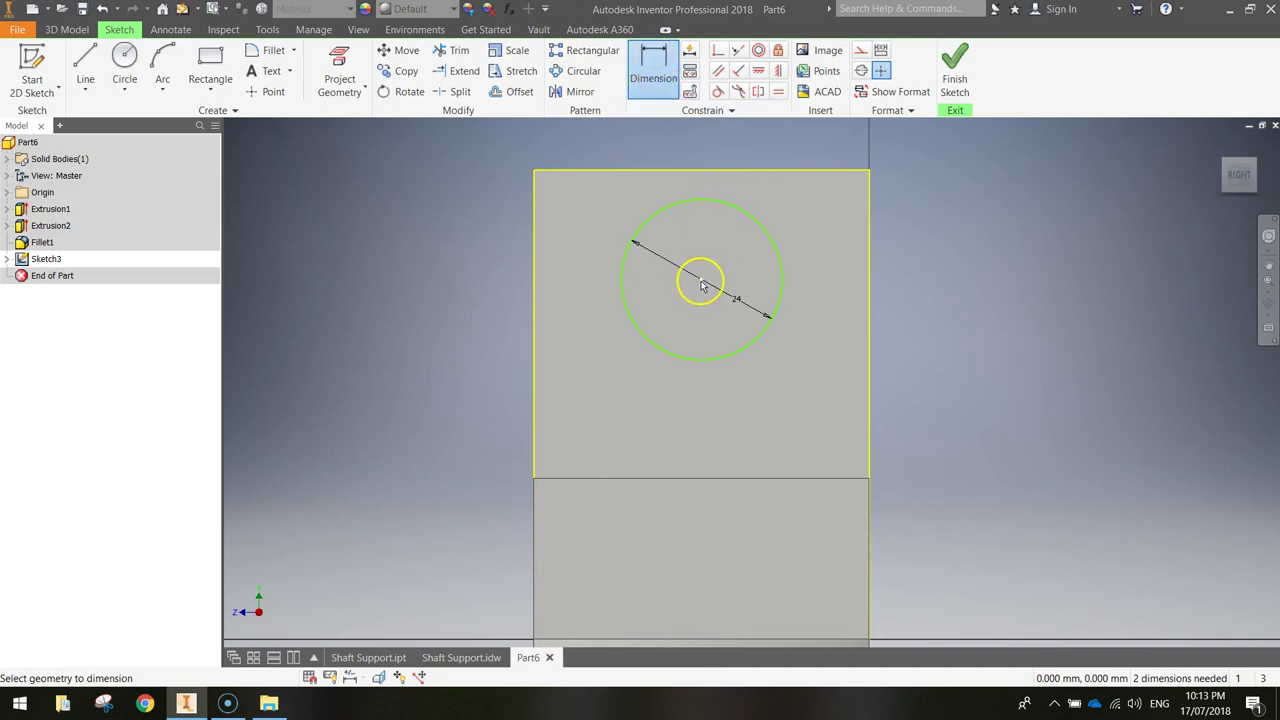
click(708, 172)
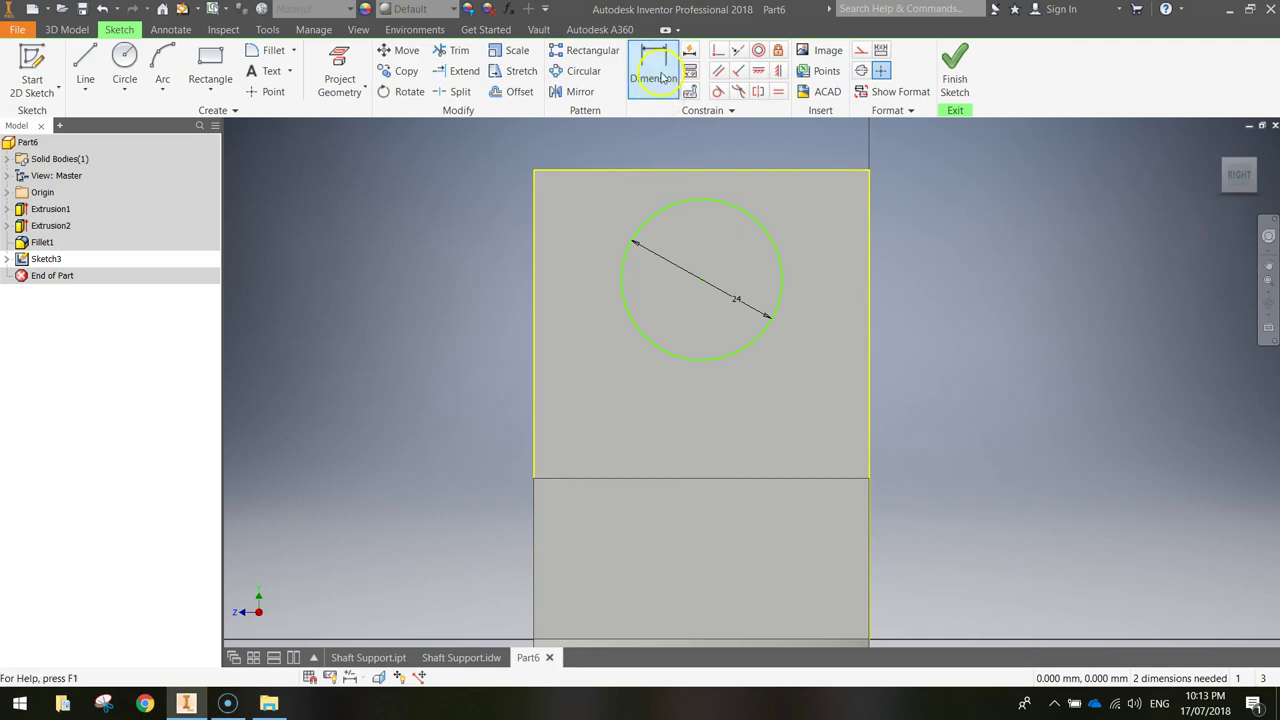
click(660, 77)
click(697, 172)
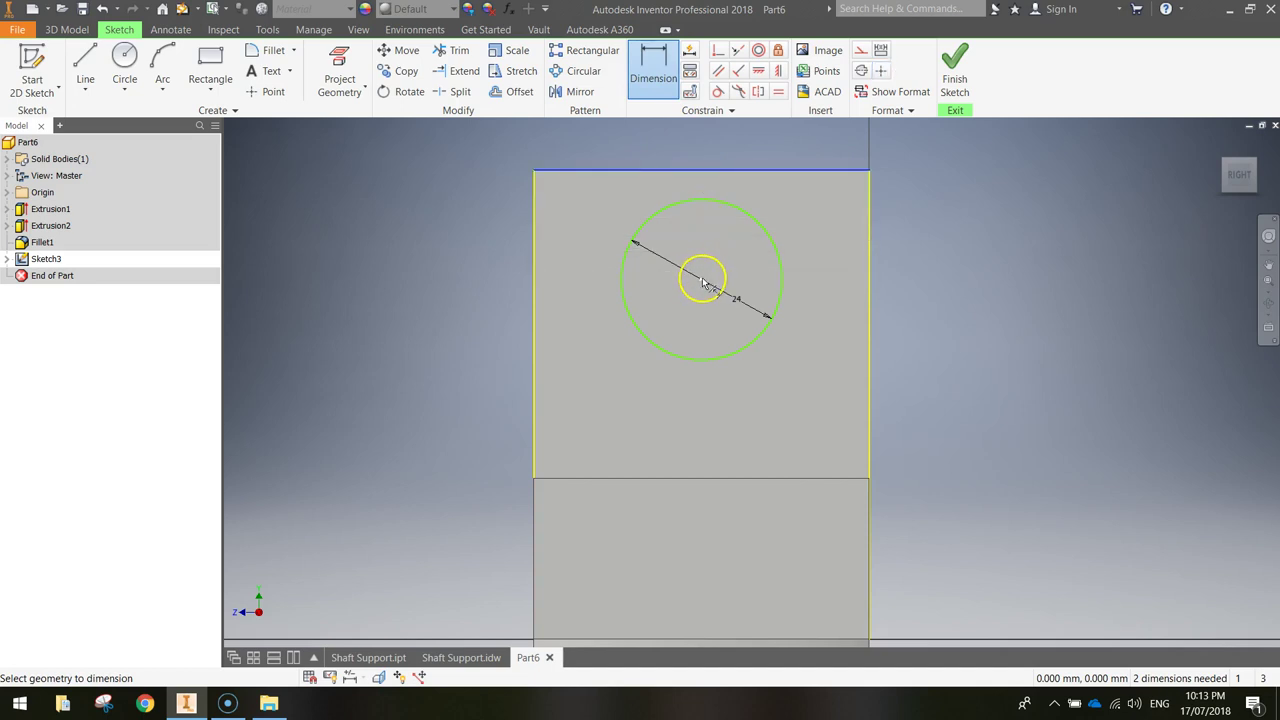
mouse_move(701, 281)
mouse_down()
mouse_move(723, 249)
mouse_move(908, 229)
mouse_up()
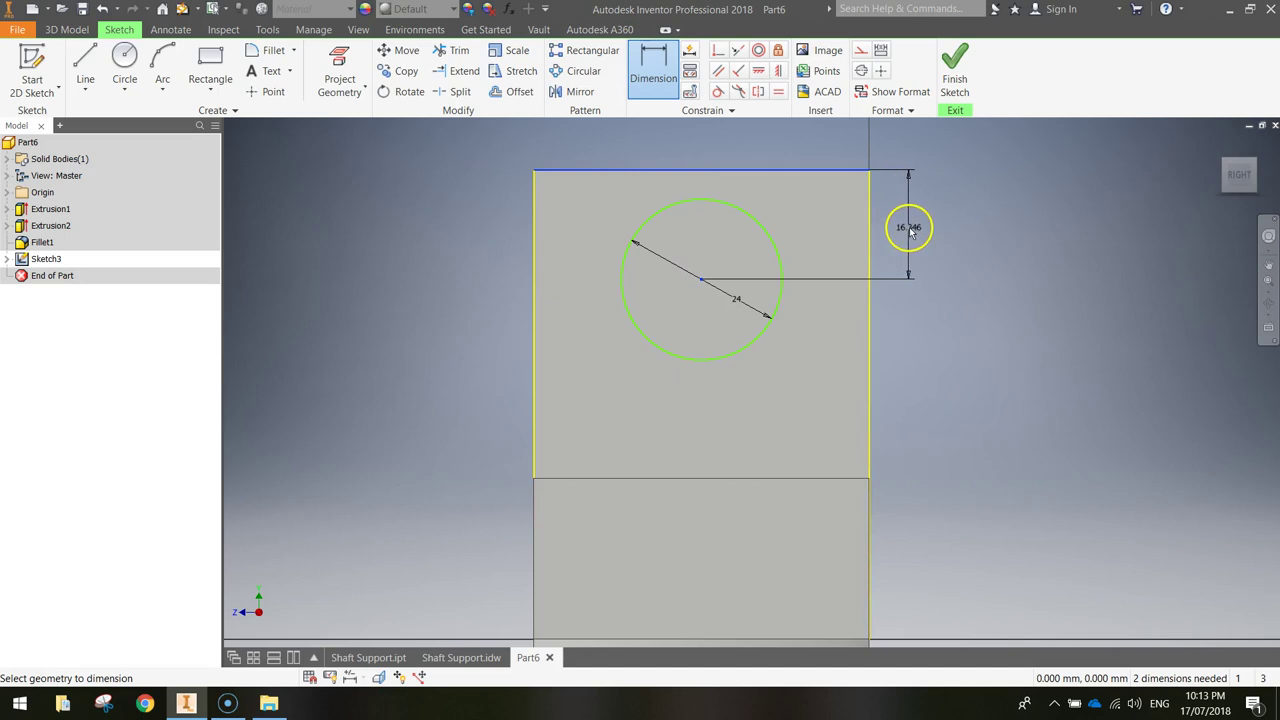
click(910, 227)
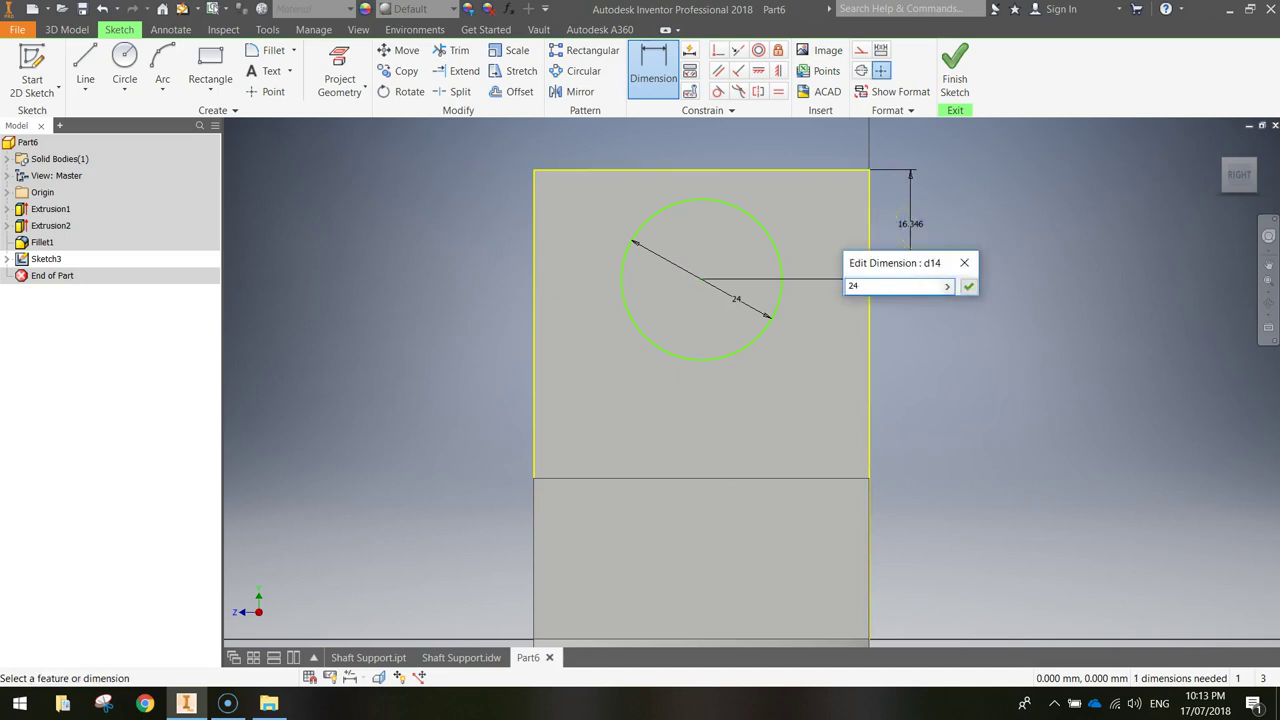
key(Return)
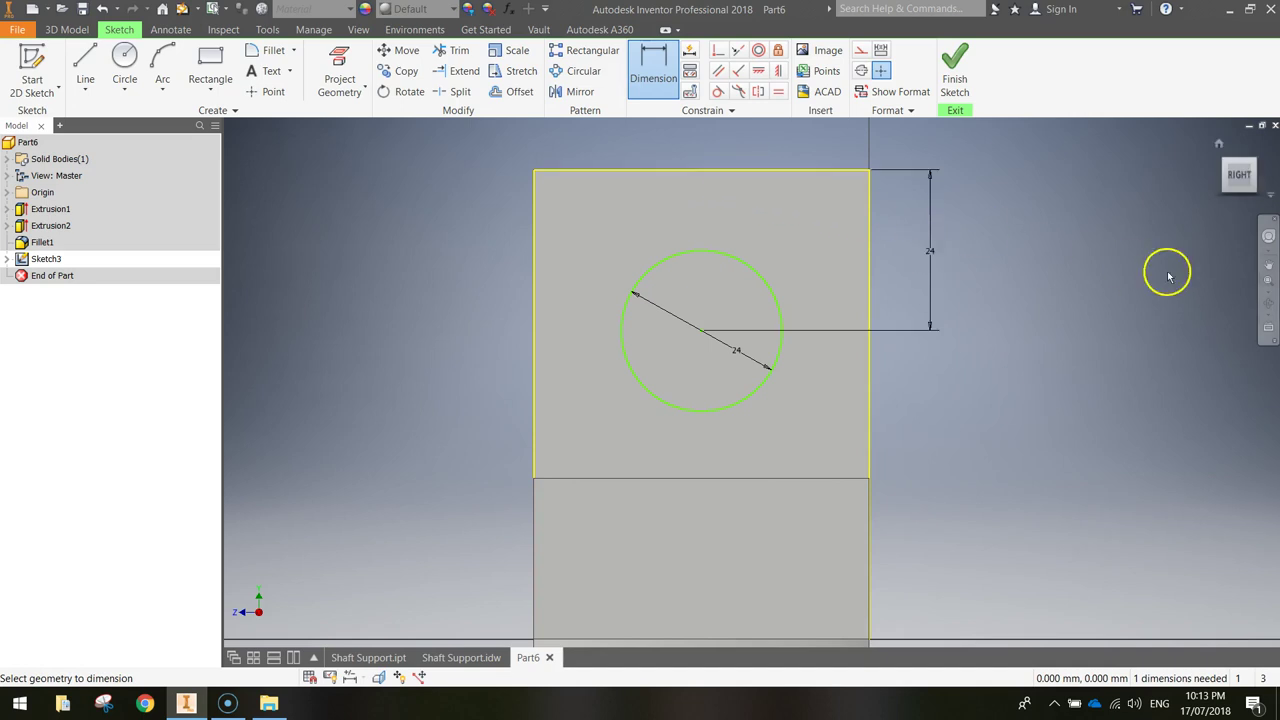
click(697, 338)
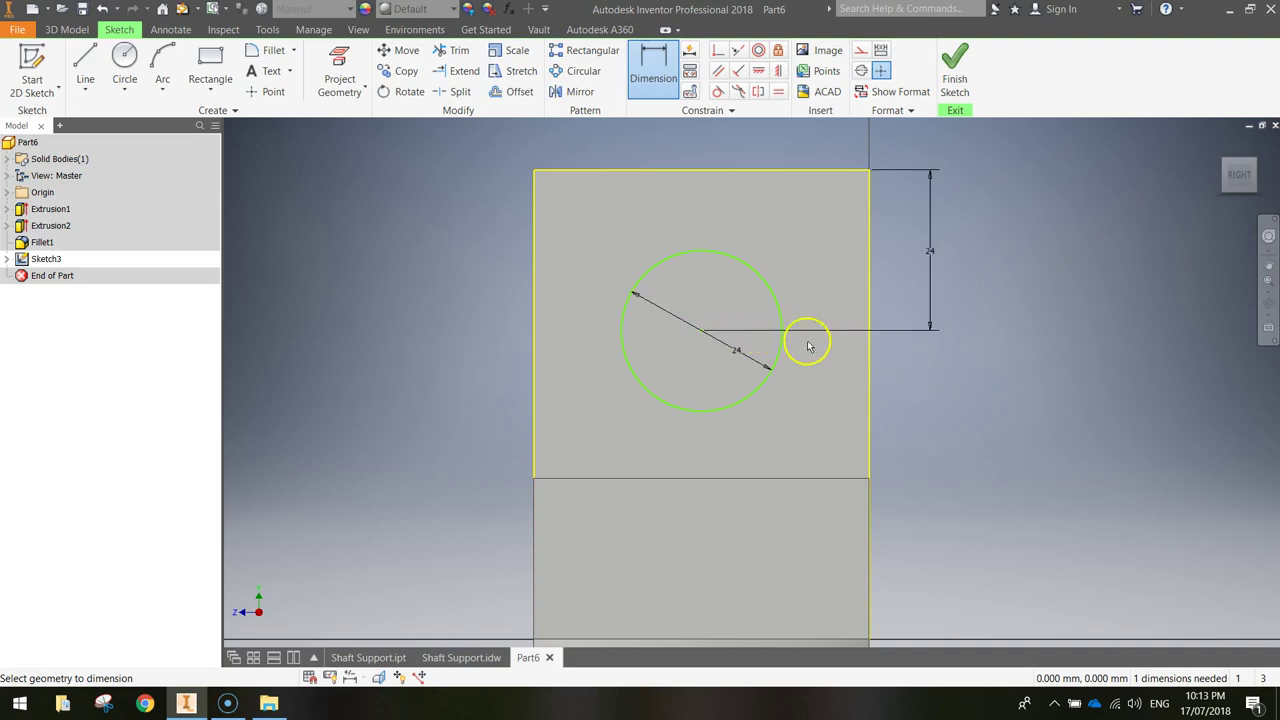
Step: Draw a 36 mm diameter circle concentric with the 24 mm circle and finish the sketch
click(128, 62)
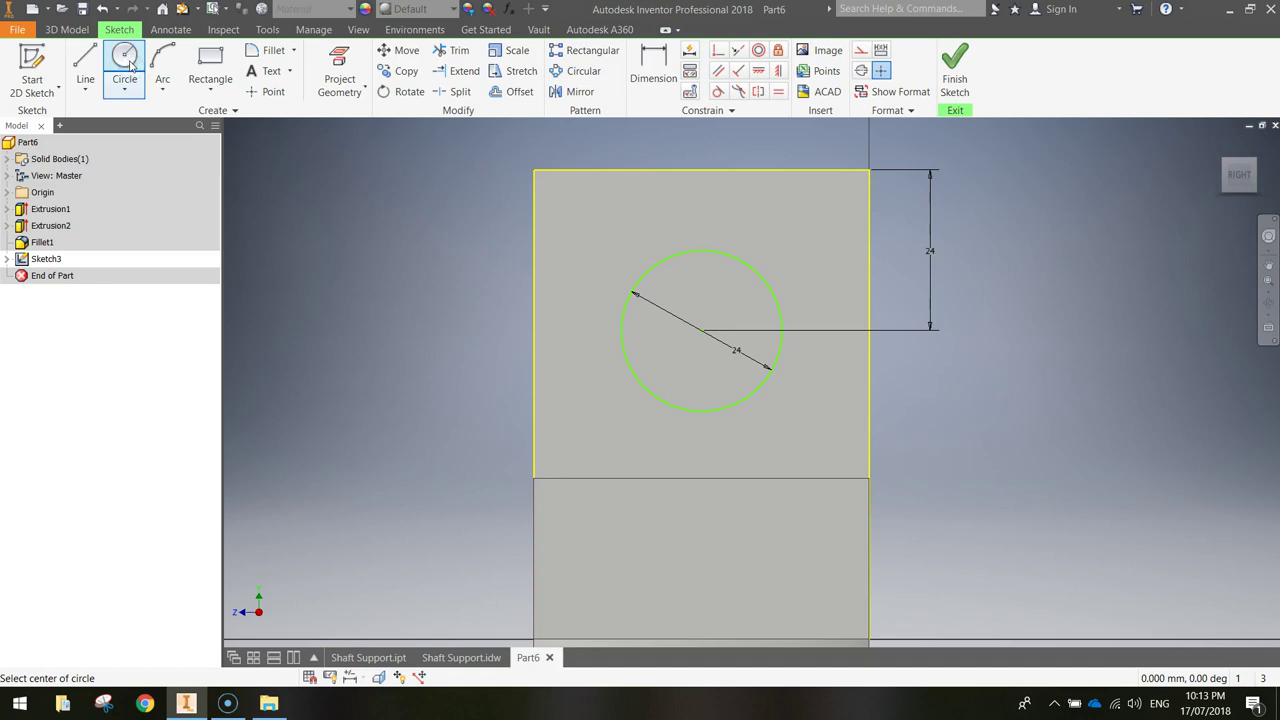
click(701, 330)
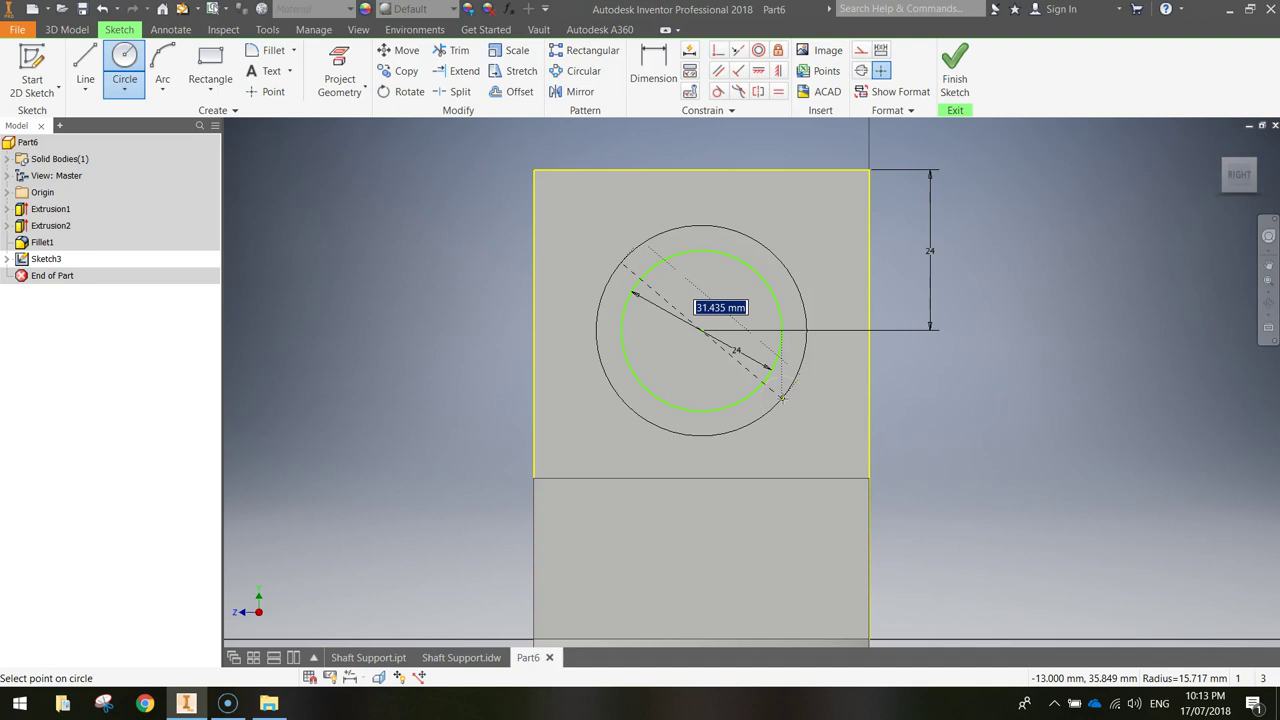
text(36)
key(Return)
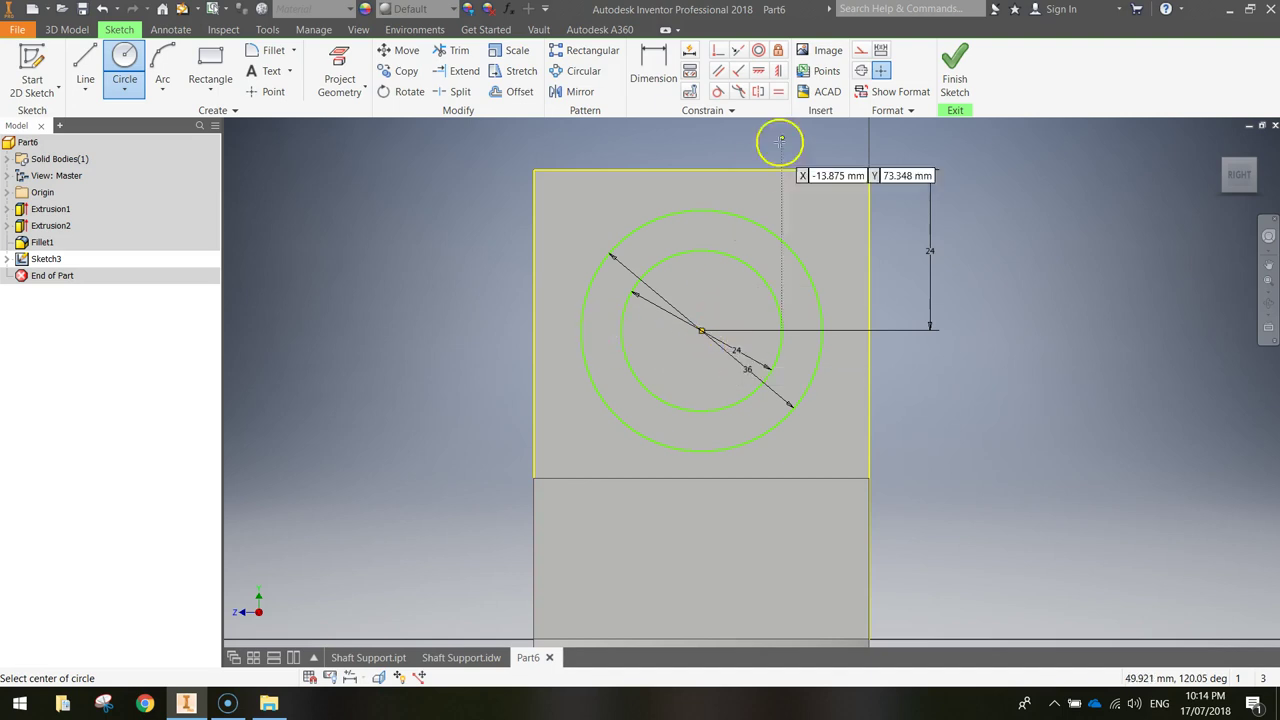
click(944, 68)
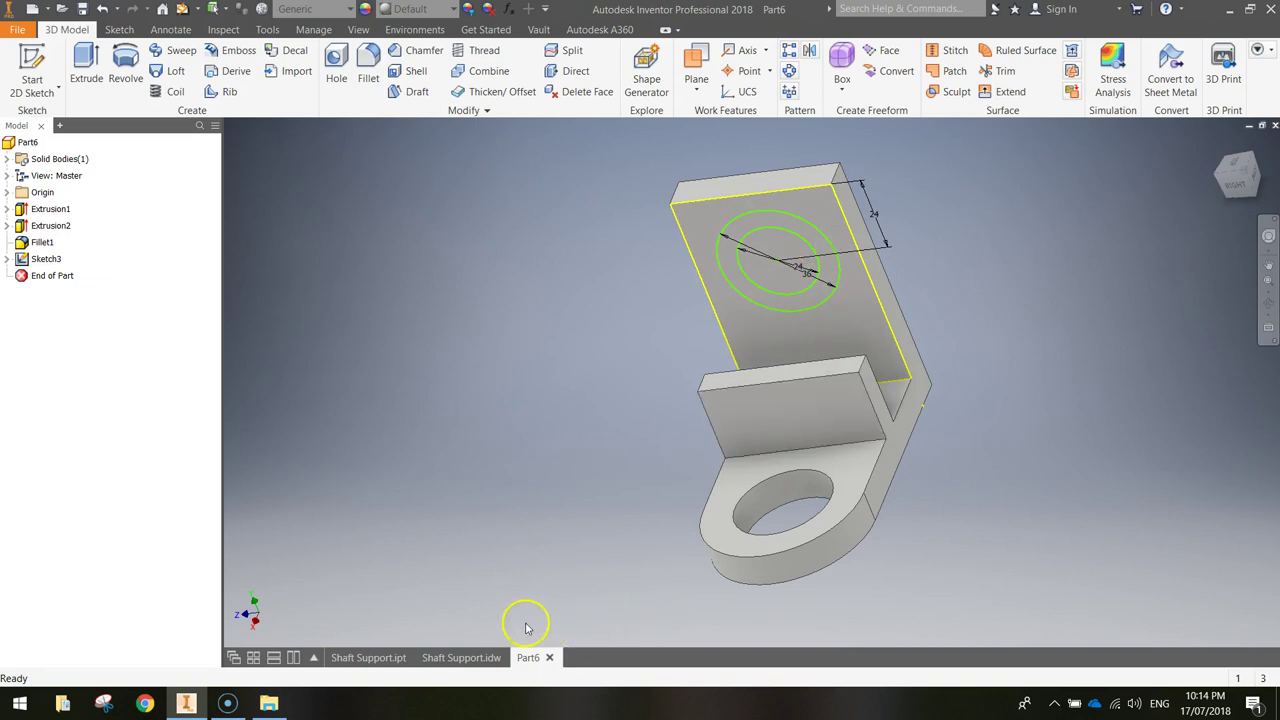
Step: Check the boss depth in the drawing's side view and extrude the ring between the two circles 15 mm outward from the upright
click(468, 657)
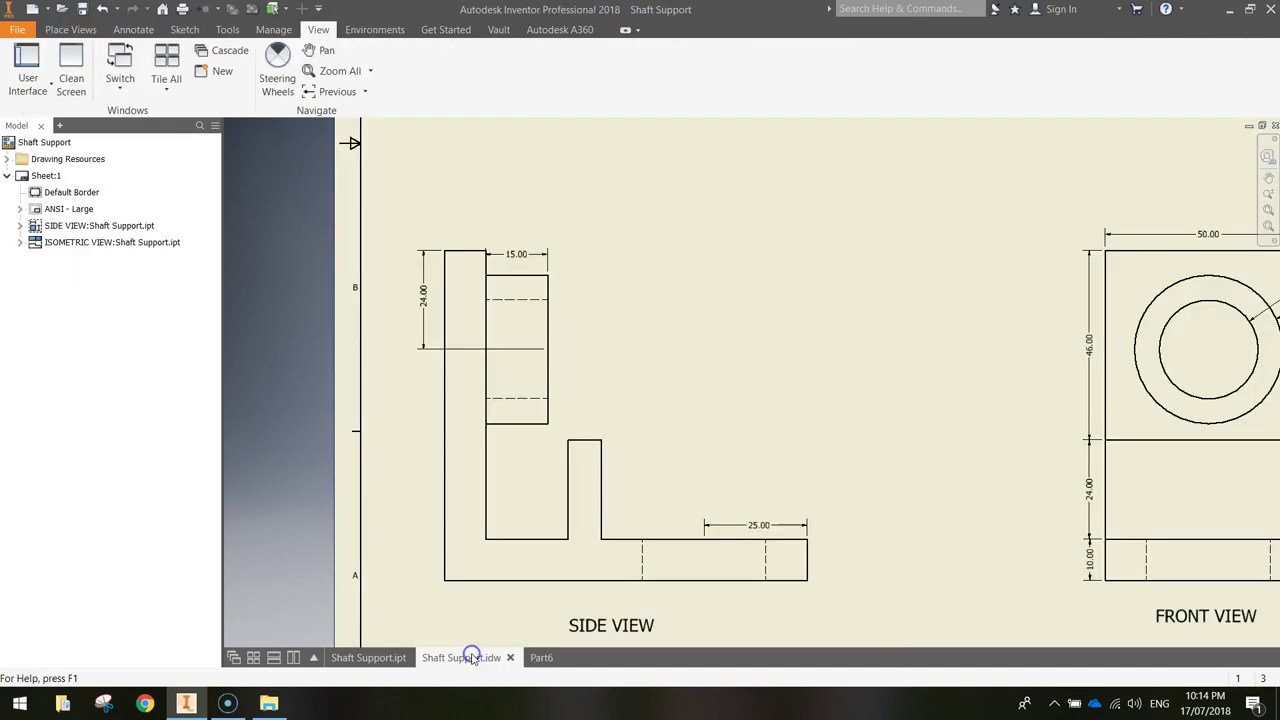
click(520, 264)
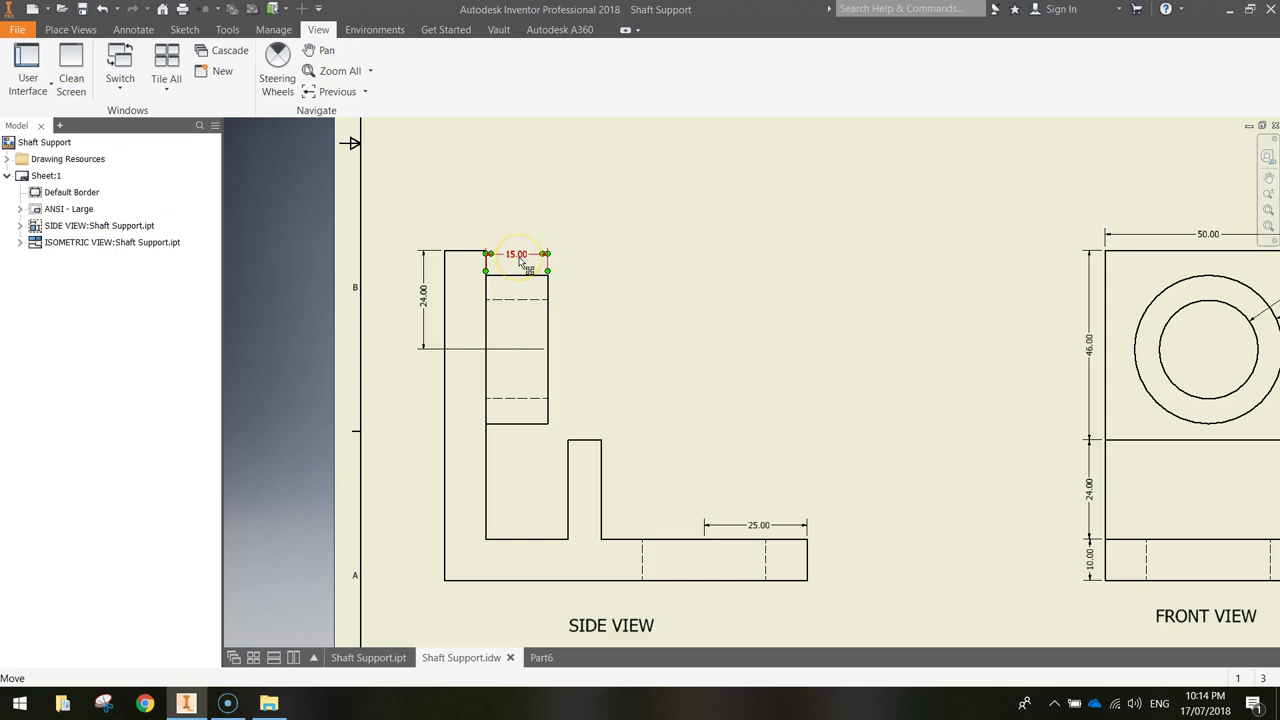
click(538, 657)
click(86, 68)
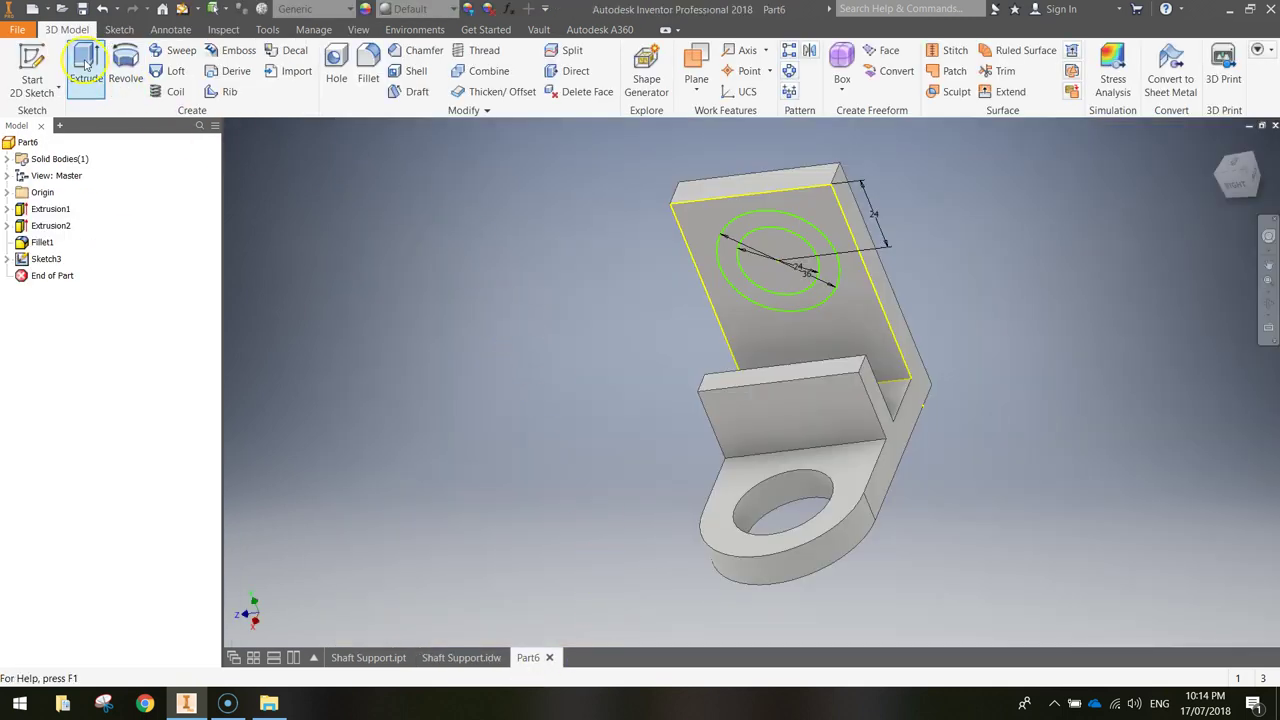
scroll(814, 207, up, 3)
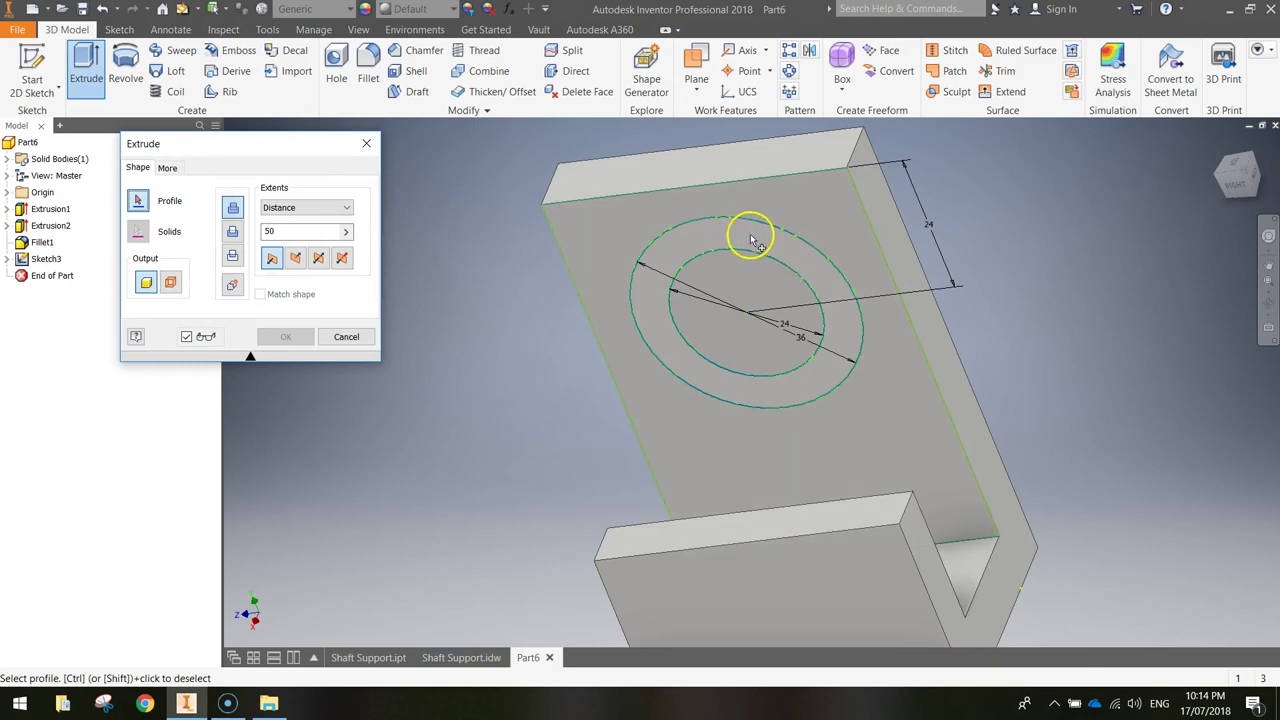
click(781, 248)
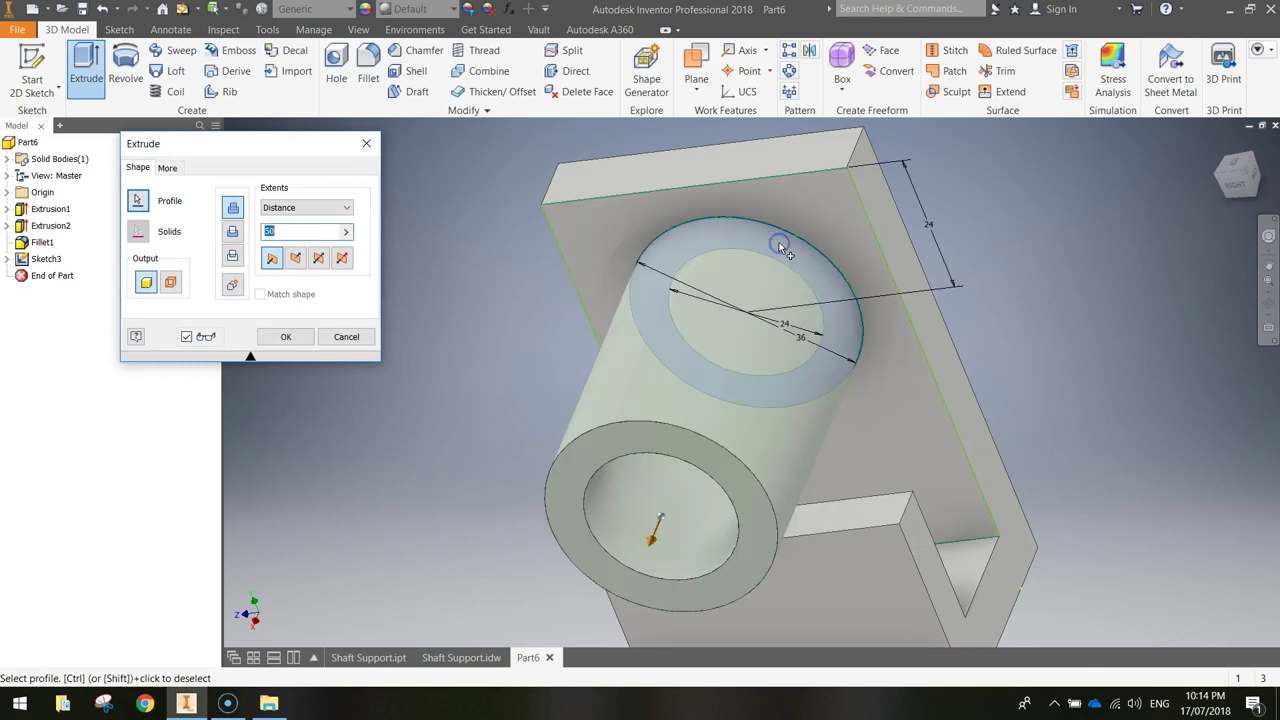
shift+middle_drag(826, 371, 766, 354)
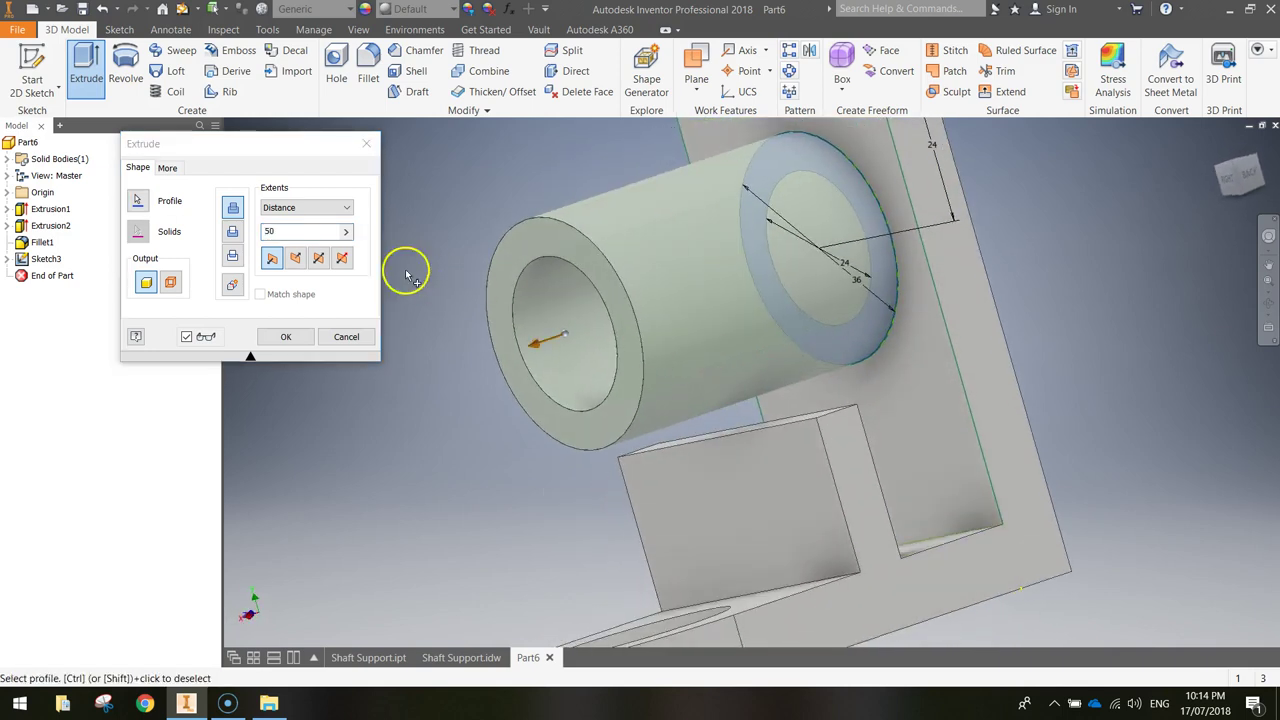
click(289, 233)
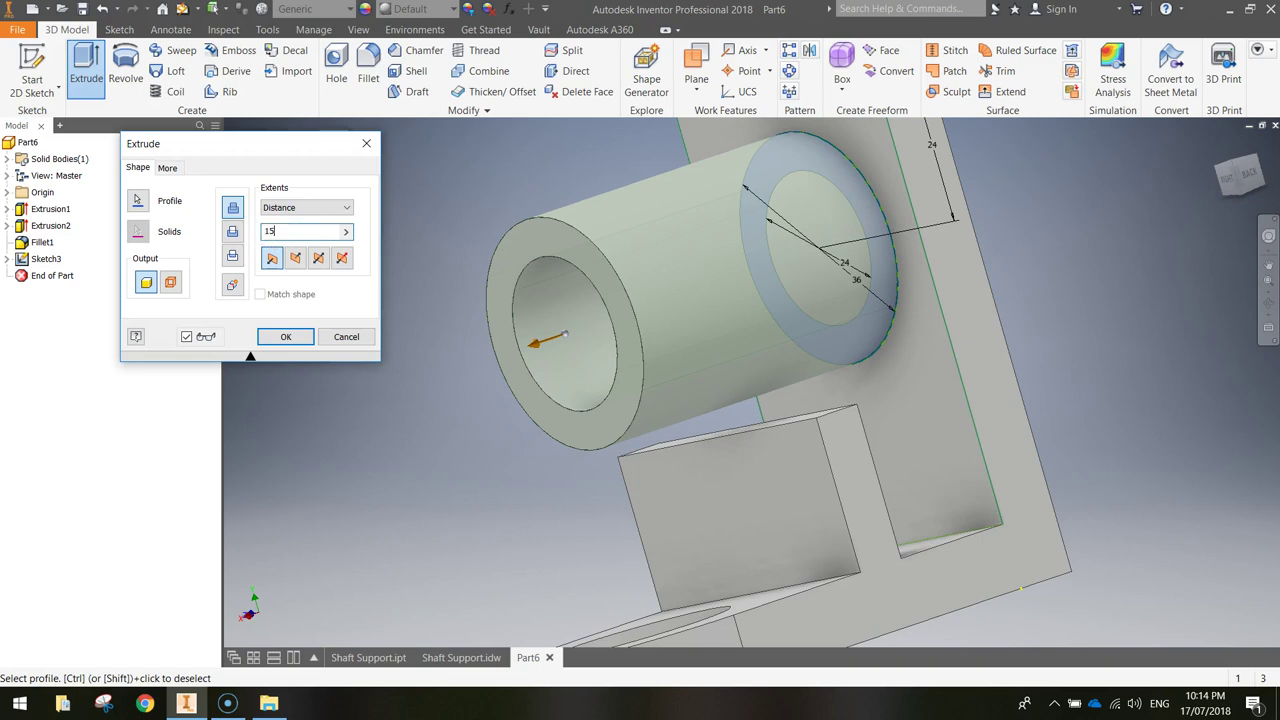
click(264, 341)
scroll(446, 320, down, 2)
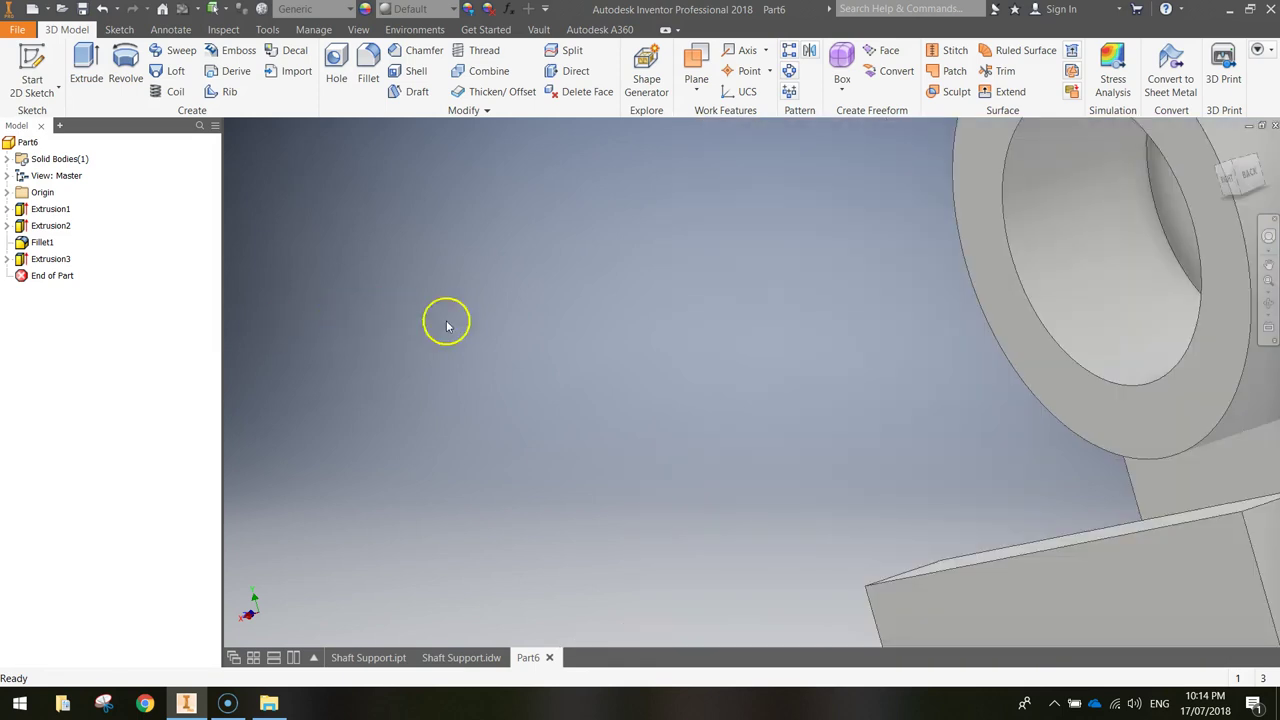
scroll(466, 323, up, 5)
shift+middle_drag(466, 323, 644, 321)
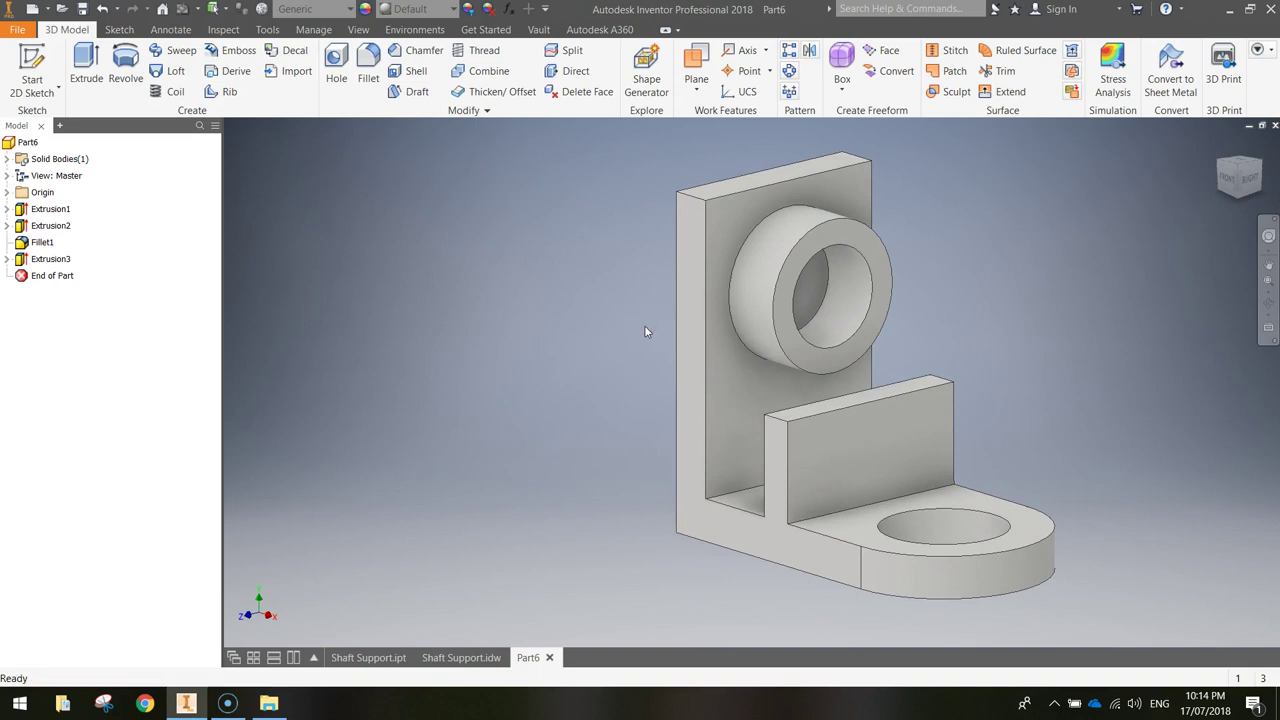
Step: Open the appearance library and search it for "steel" to find a polished steel finish
click(367, 9)
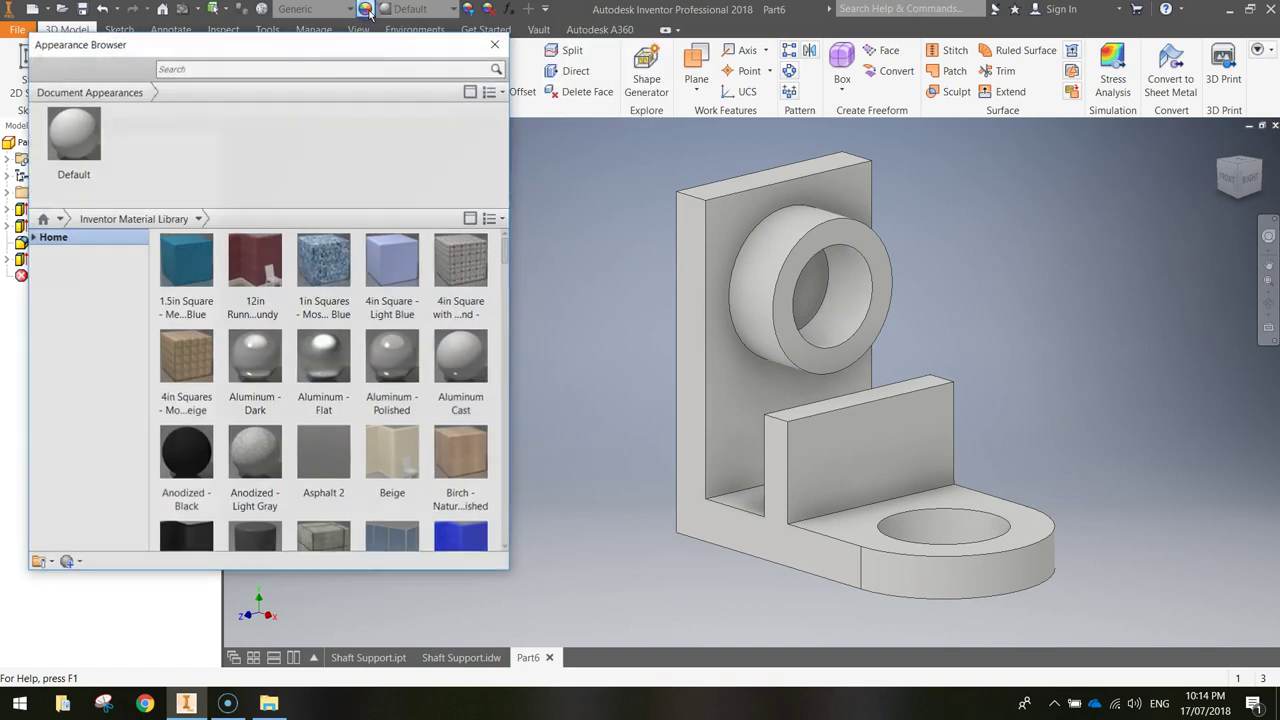
click(205, 65)
text(stee)
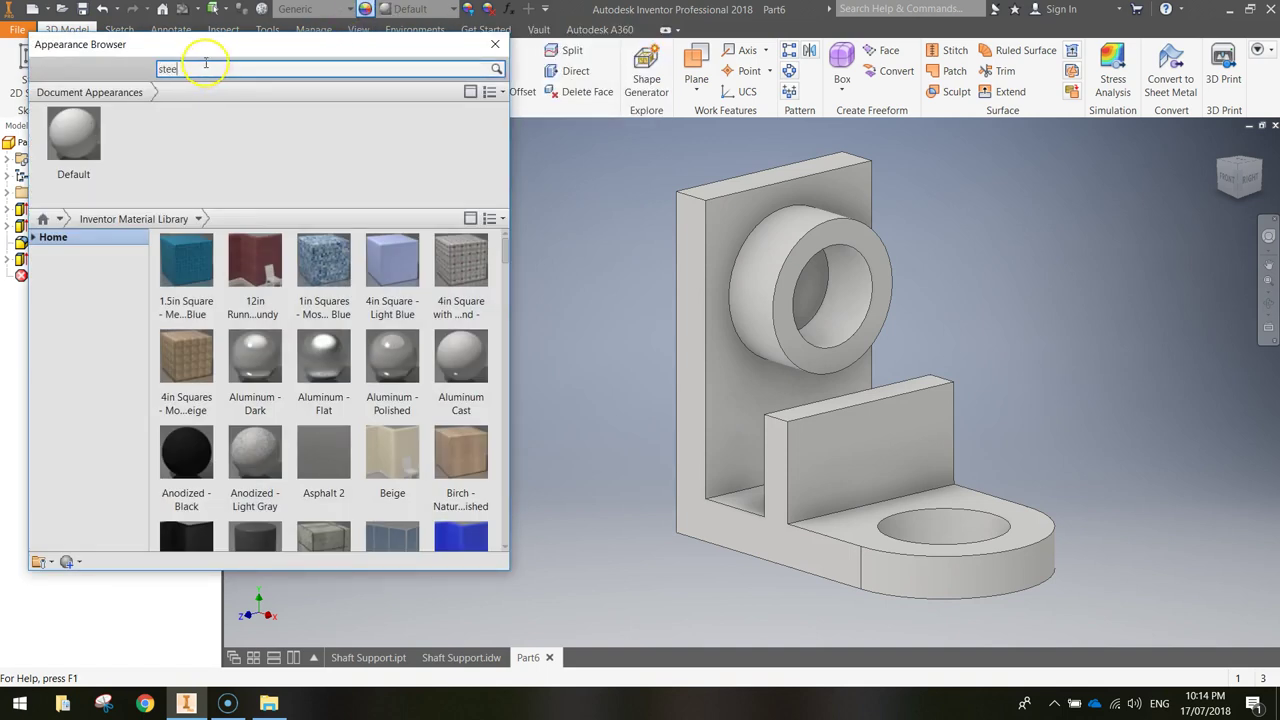
text(l)
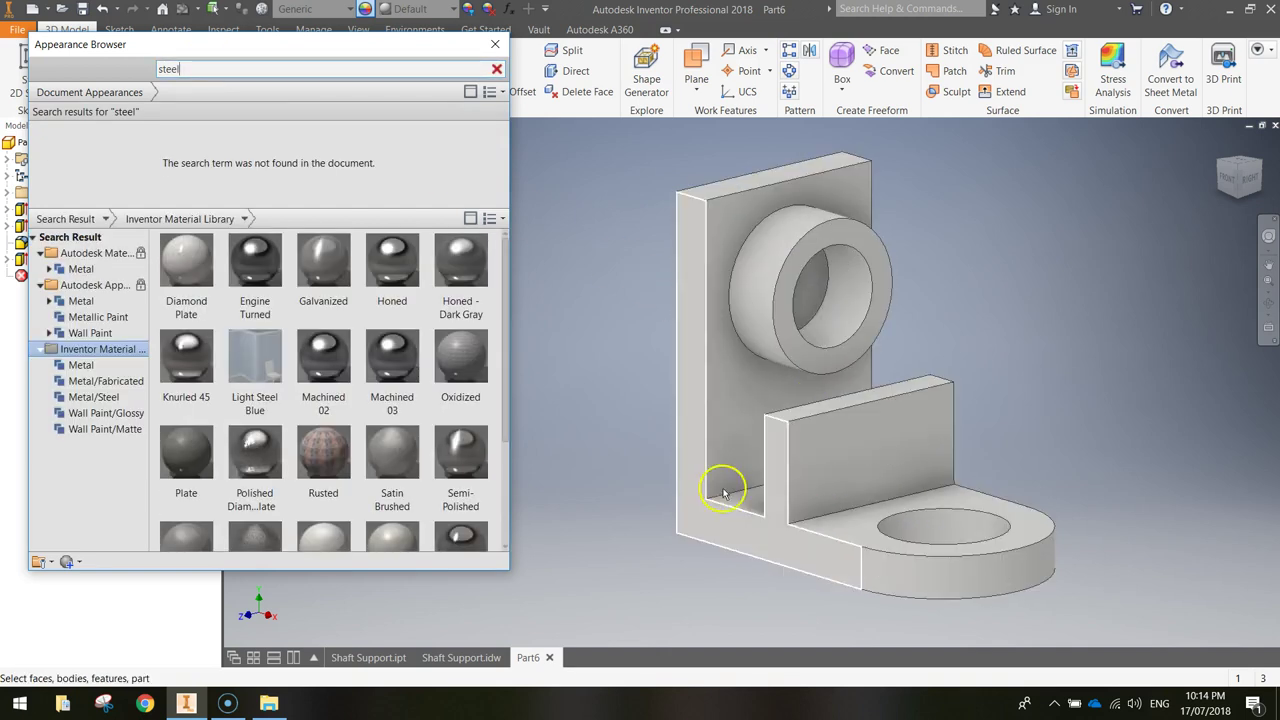
mouse_move(487, 342)
scroll(505, 296, down, 3)
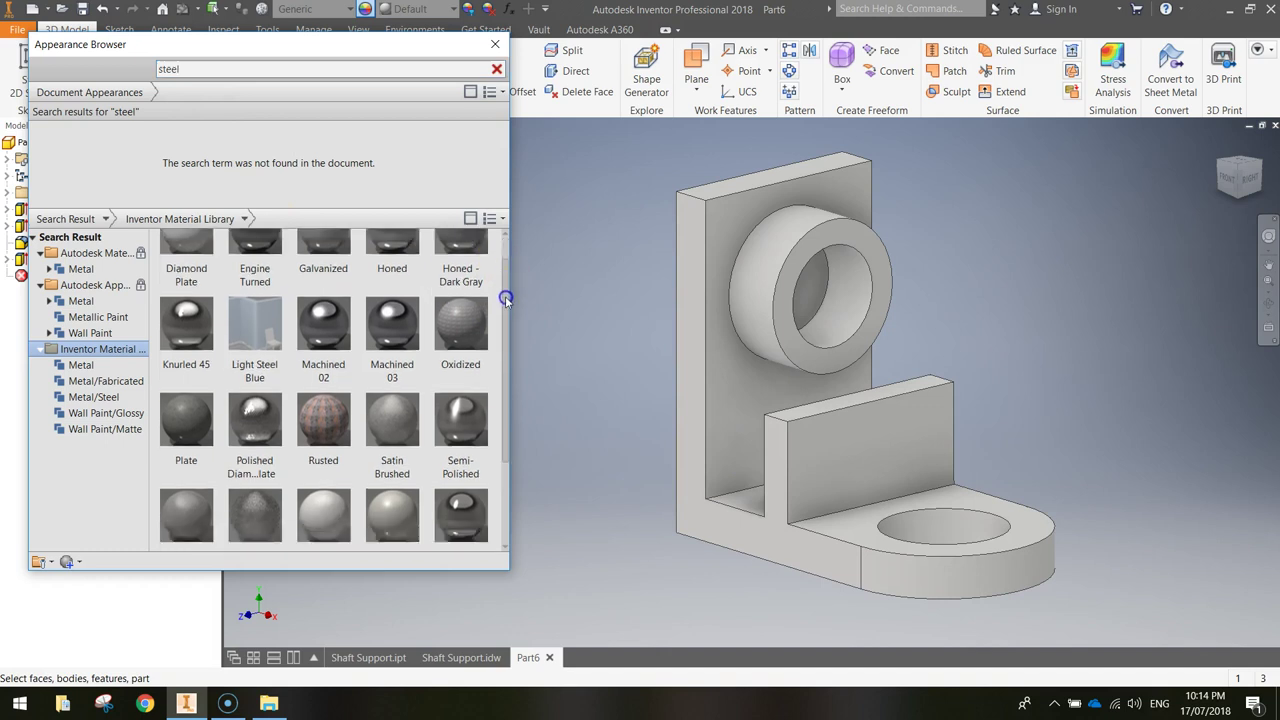
scroll(493, 290, up, 2)
scroll(492, 330, down, 3)
Step: Select the whole part and apply the Steel - Polished appearance to it, closing the appearance browser when done
click(463, 400)
drag(463, 400, 1098, 633)
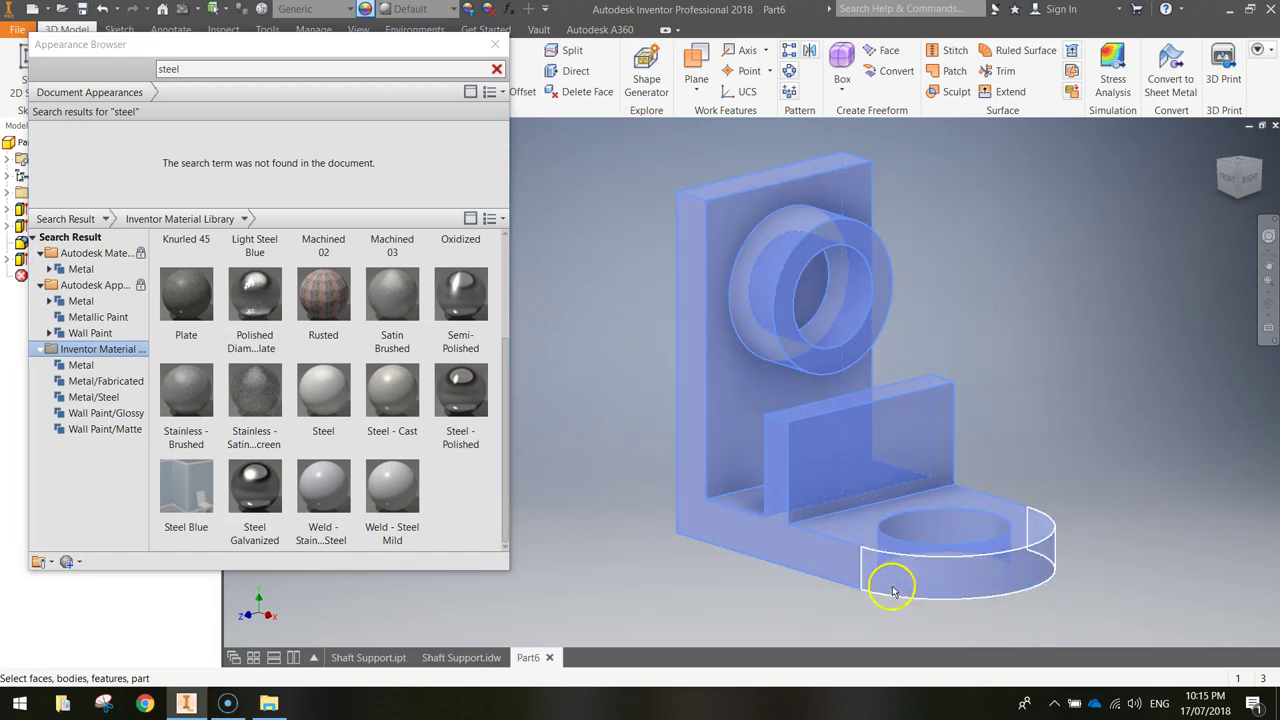
click(459, 397)
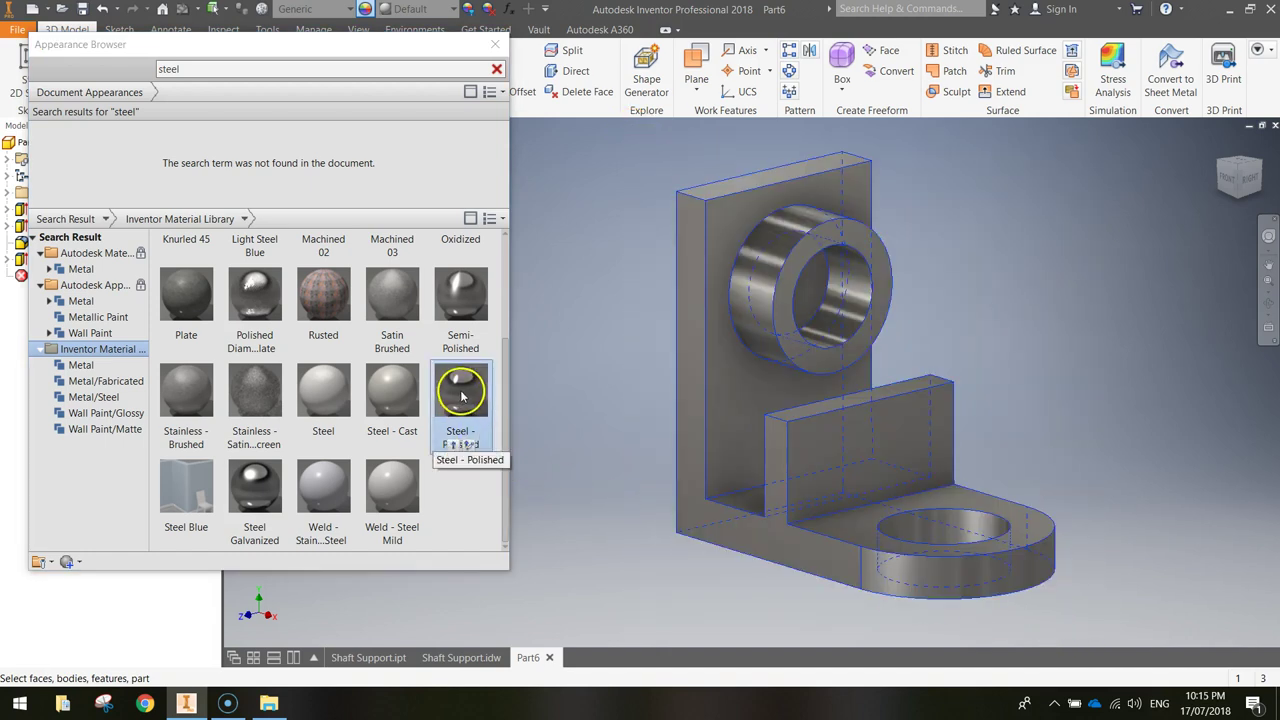
click(453, 446)
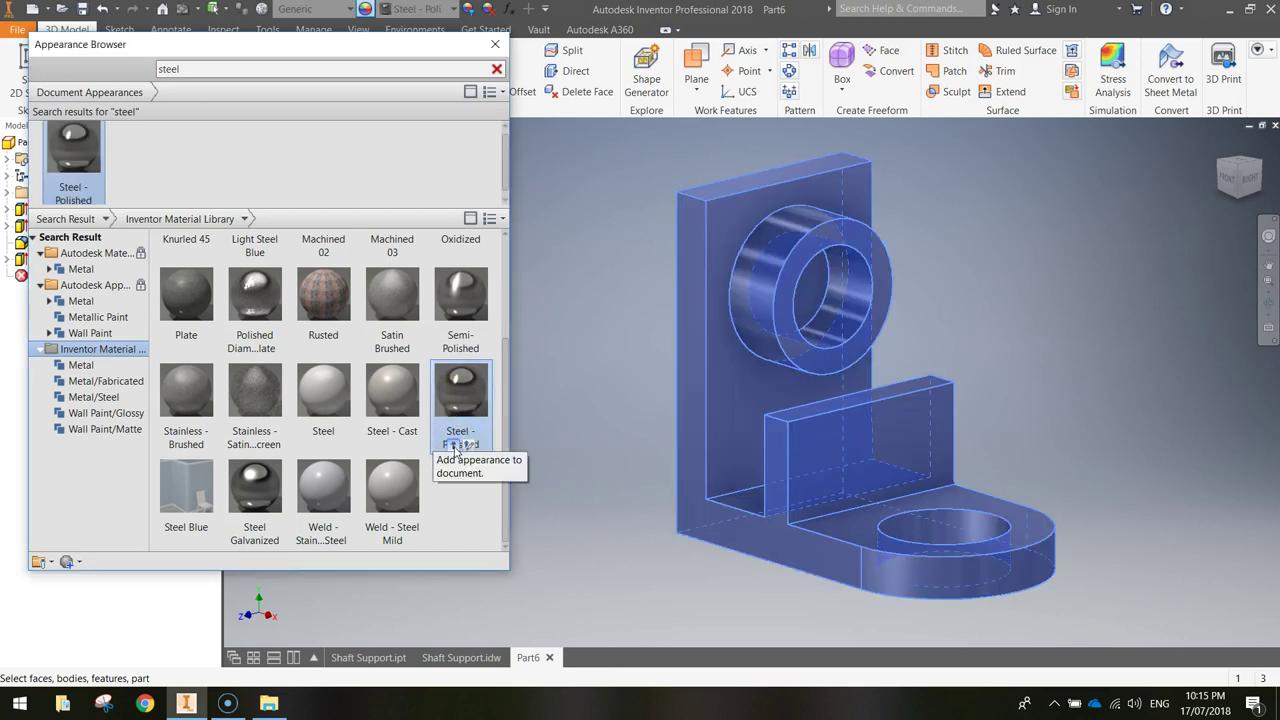
click(463, 415)
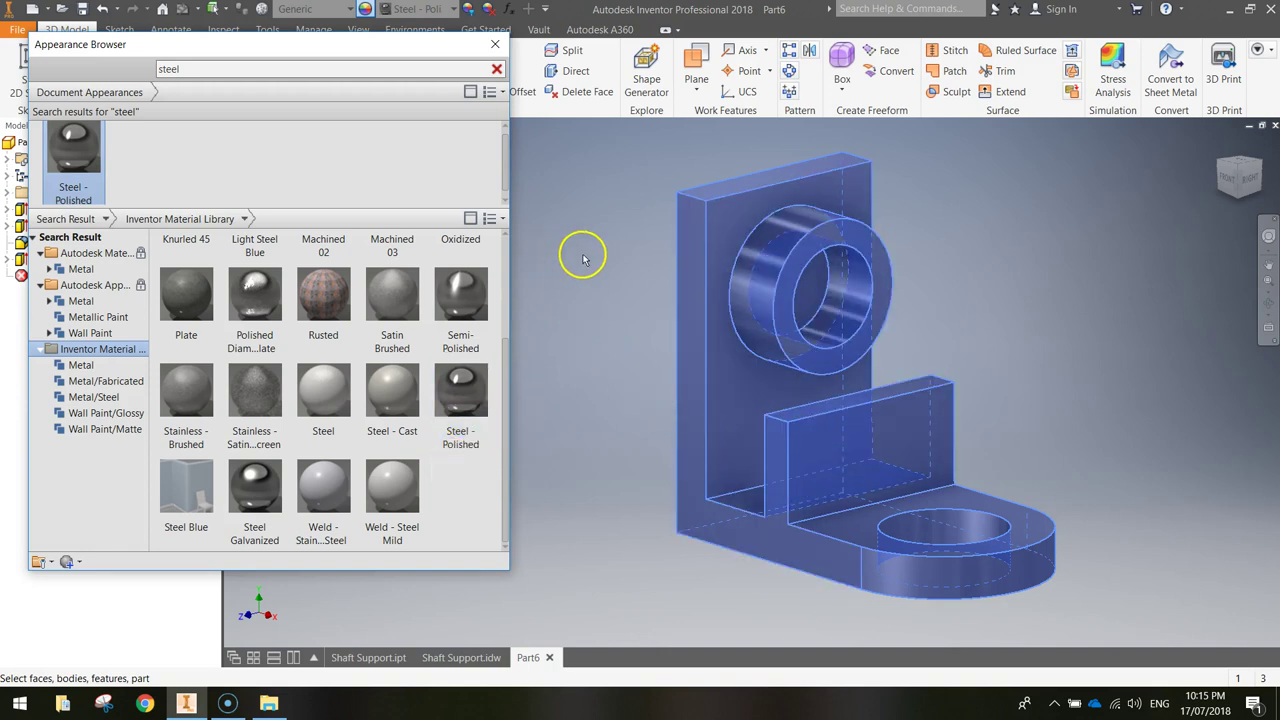
click(496, 45)
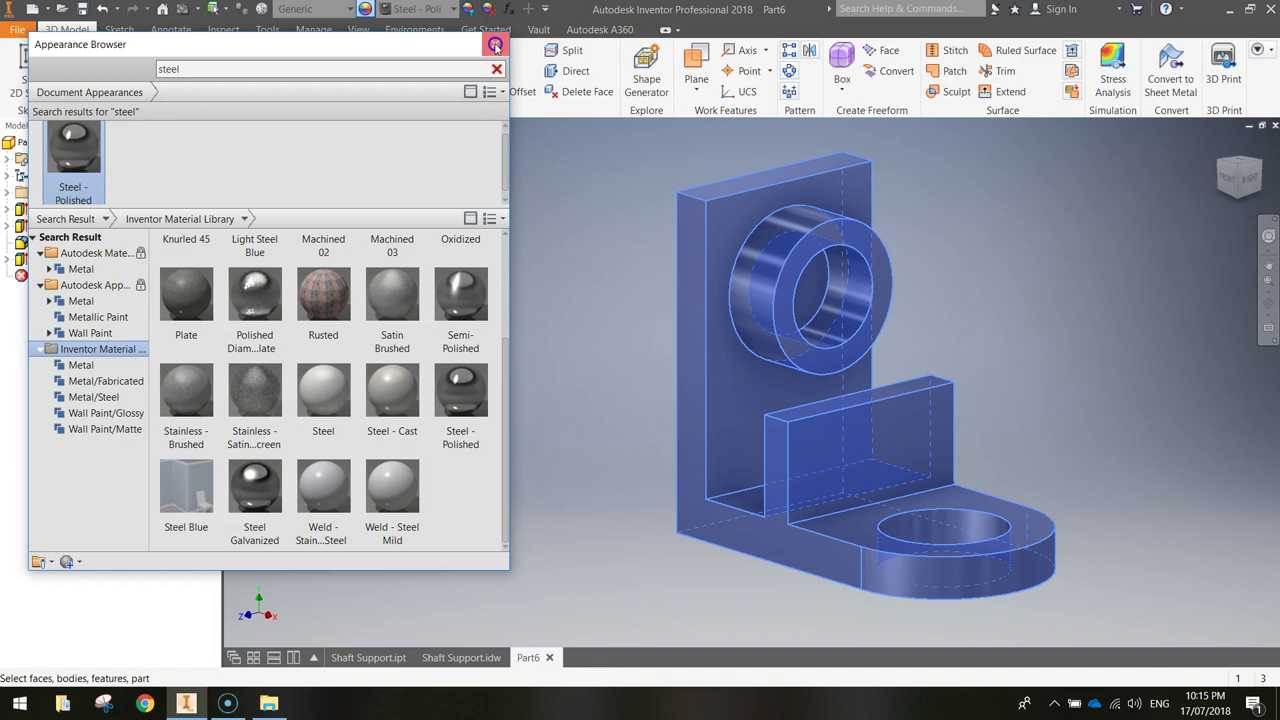
mouse_move(1062, 316)
shift+middle_down()
mouse_move(1014, 303)
mouse_move(840, 312)
mouse_move(1050, 300)
mouse_move(1100, 312)
mouse_move(1080, 321)
shift+middle_up()
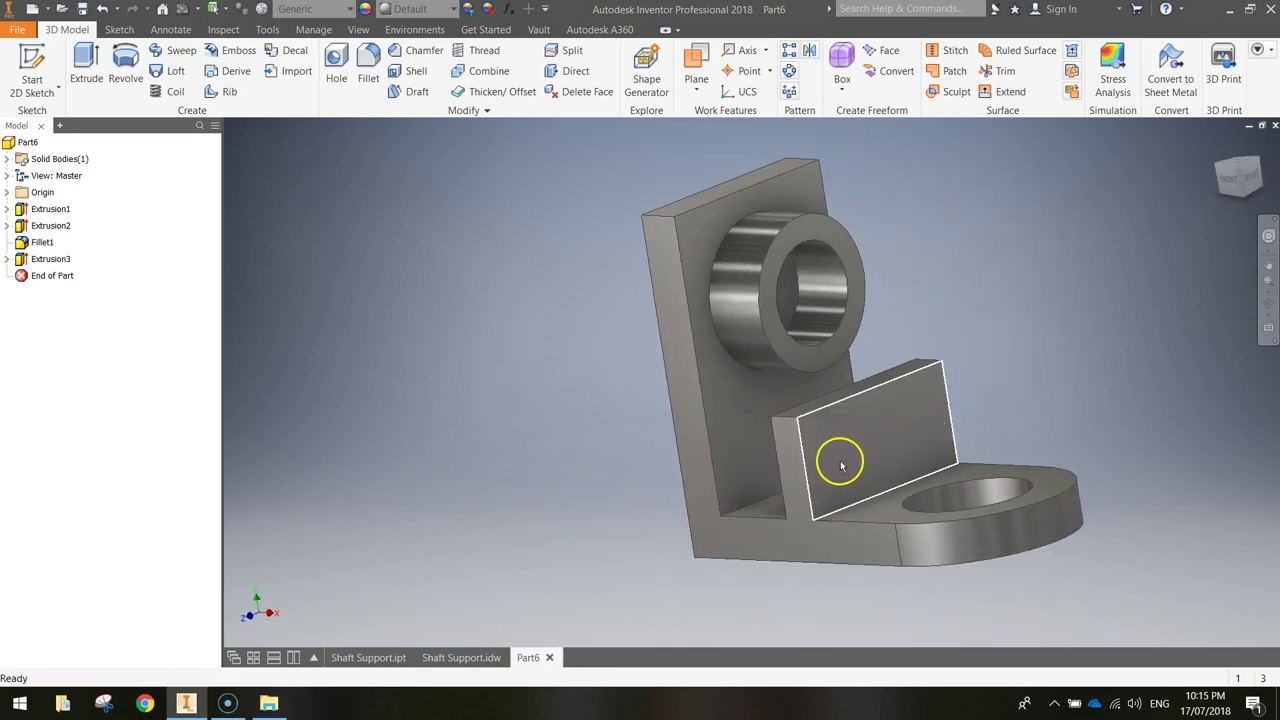
Step: Save the part as "Shaft Support" in the New Graphics Shapes folder
click(85, 10)
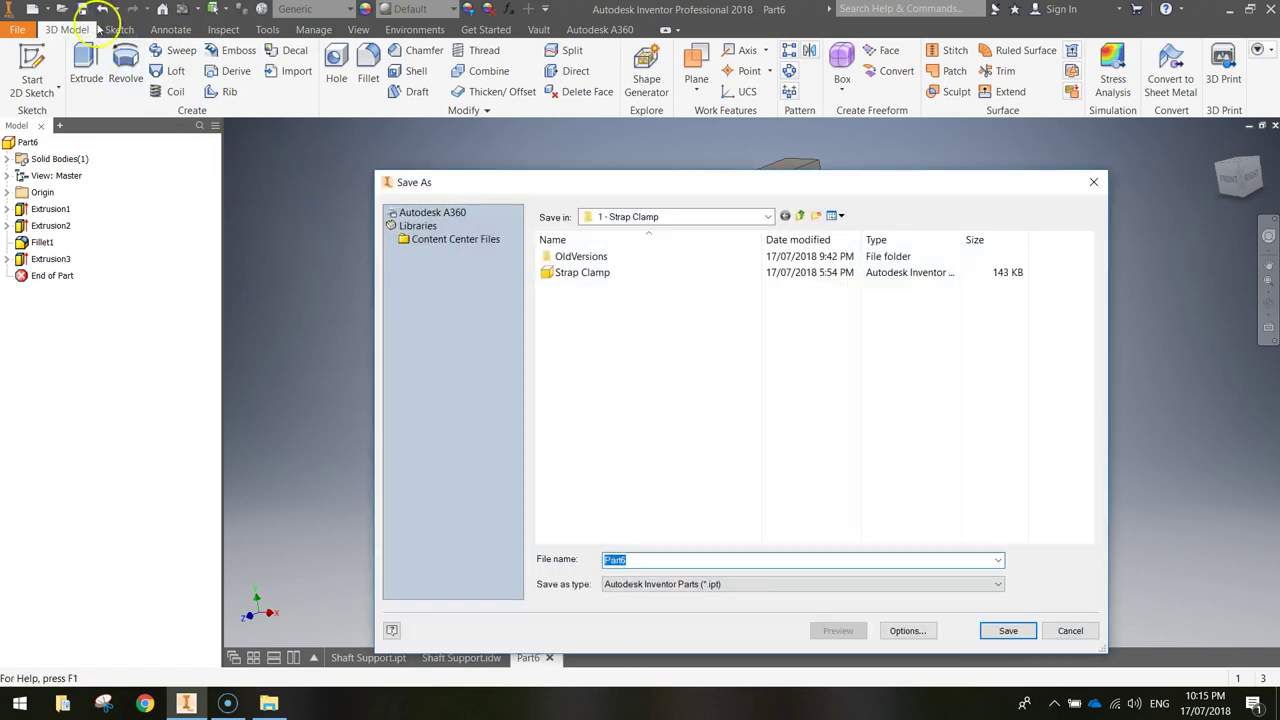
click(801, 217)
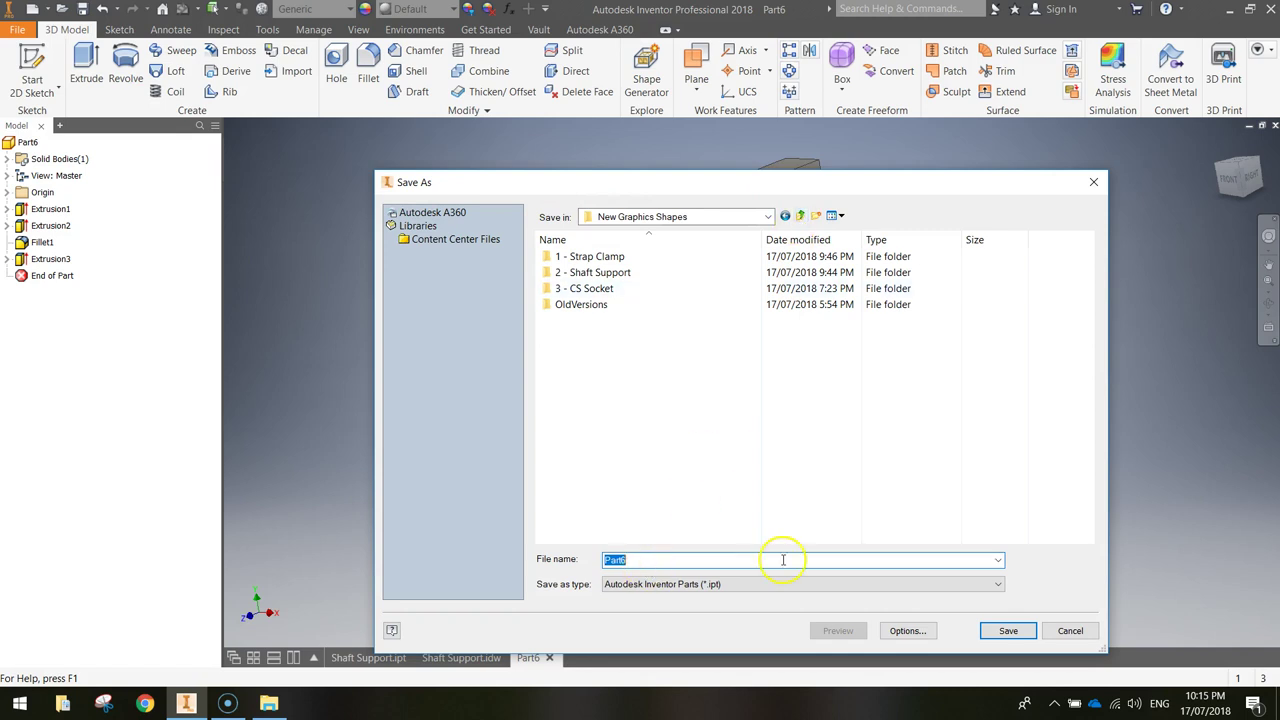
text(Shaft Support)
key(Return)
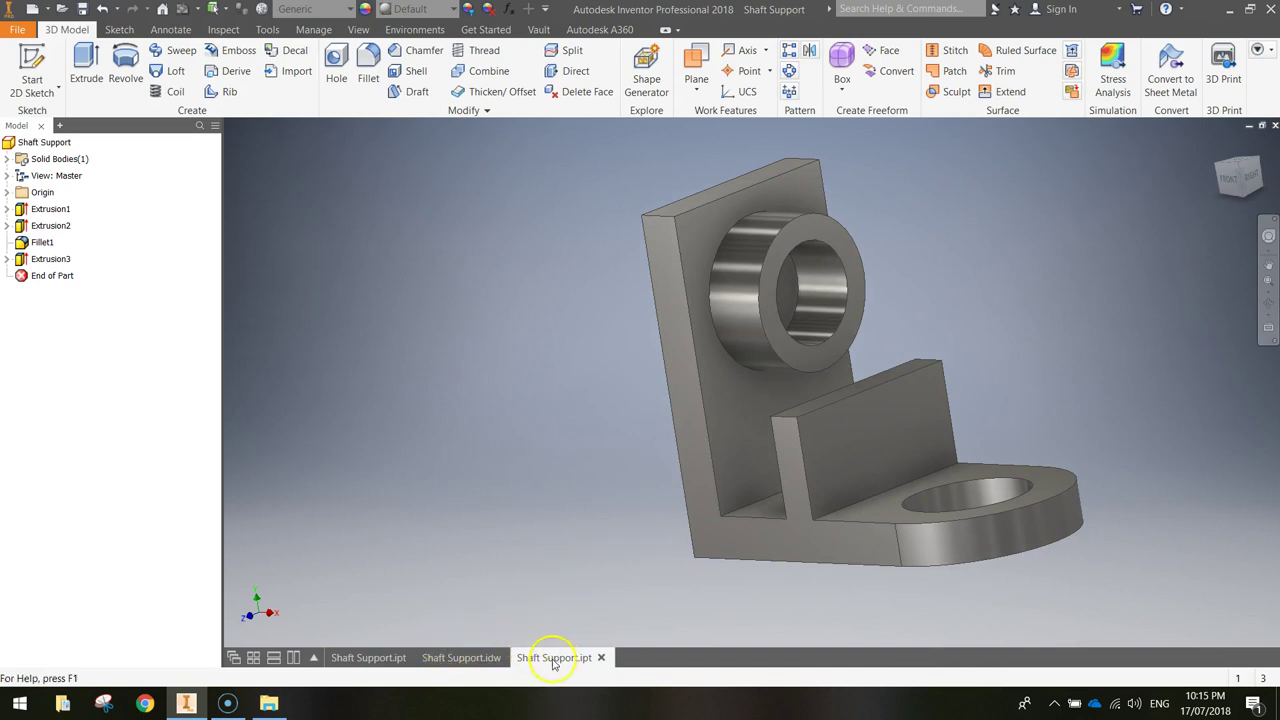
Step: Close the reference Shaft Support part and its drawing, keeping only the newly saved part open
click(468, 658)
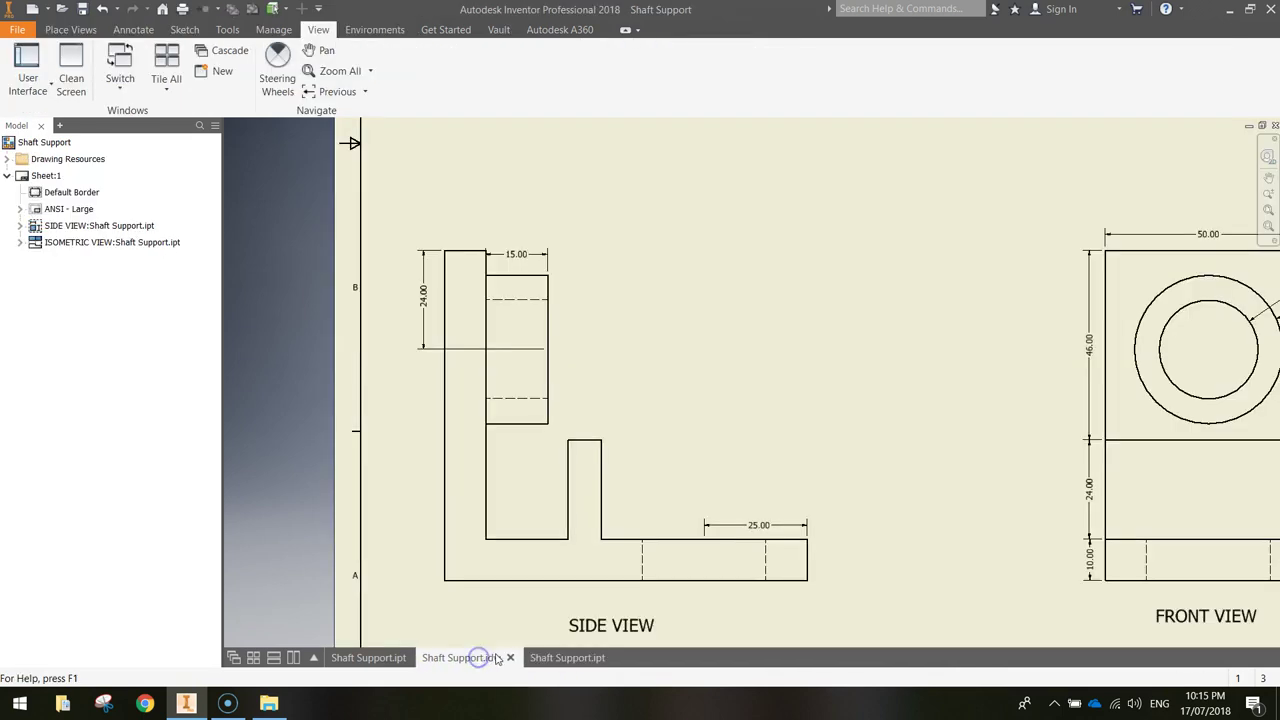
click(392, 658)
click(416, 658)
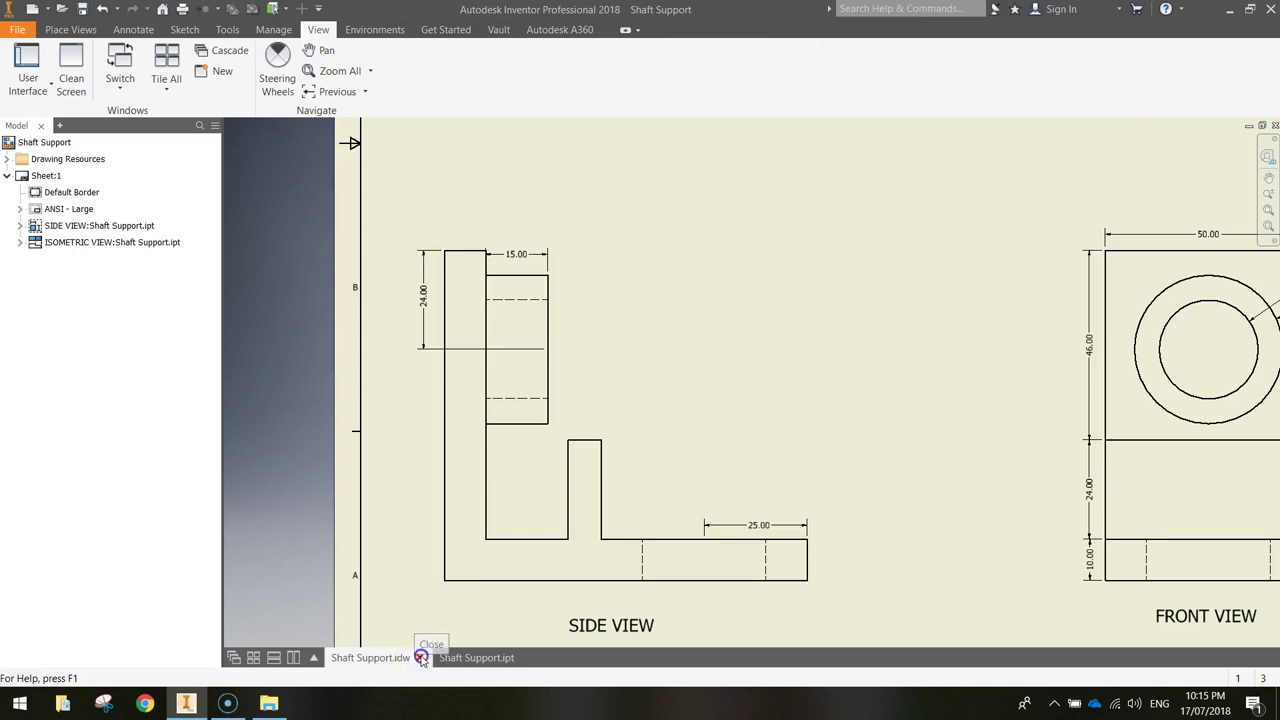
click(421, 657)
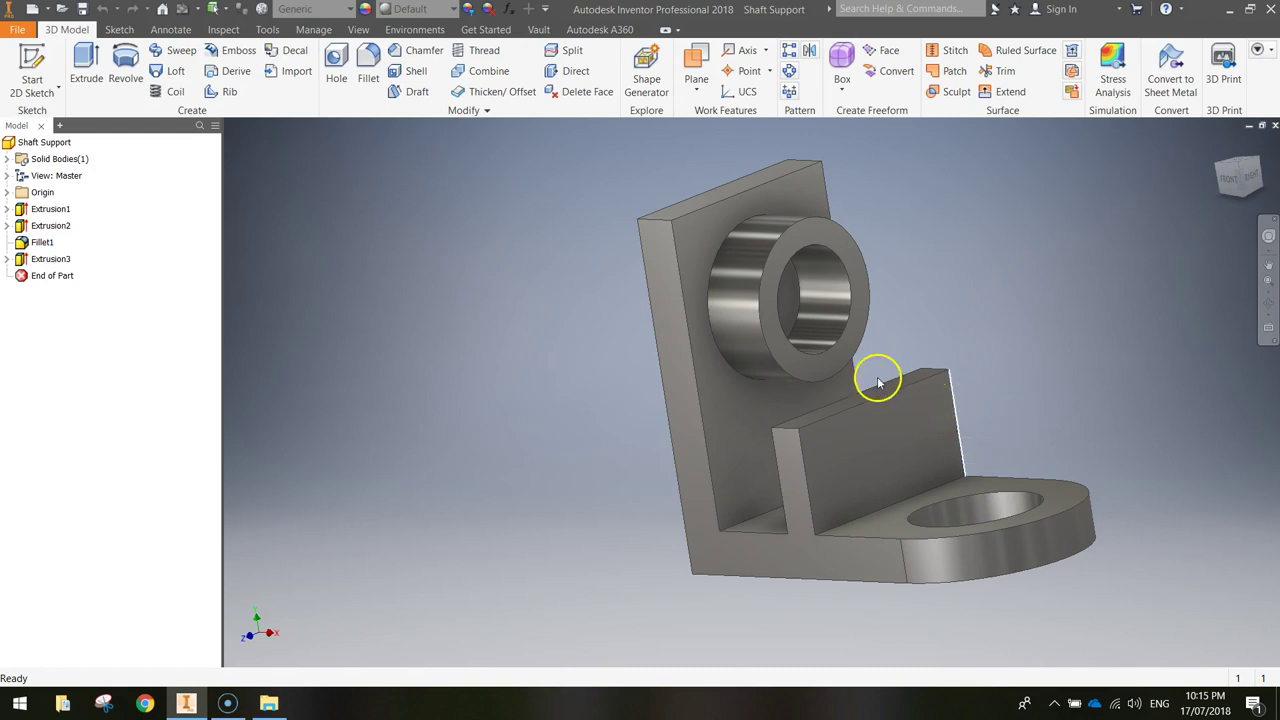
Step: Create a new drawing from the metric ANSI (mm).idw template
click(17, 29)
click(50, 92)
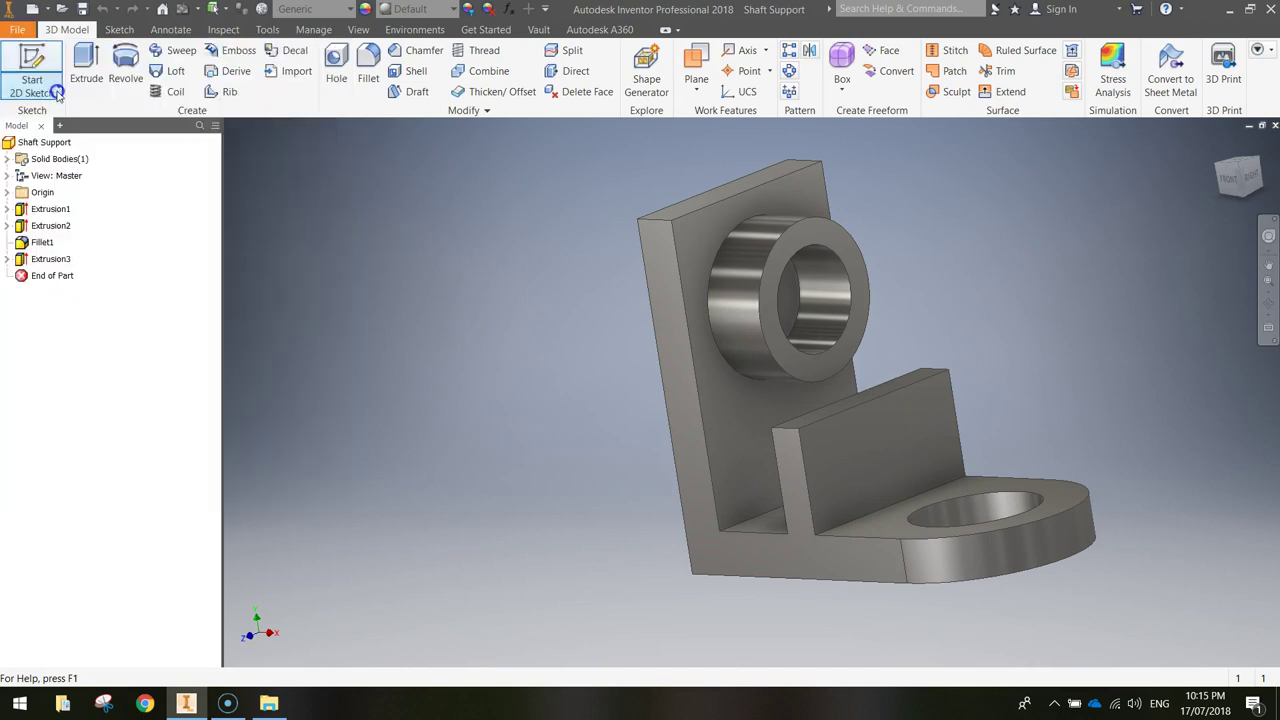
click(222, 168)
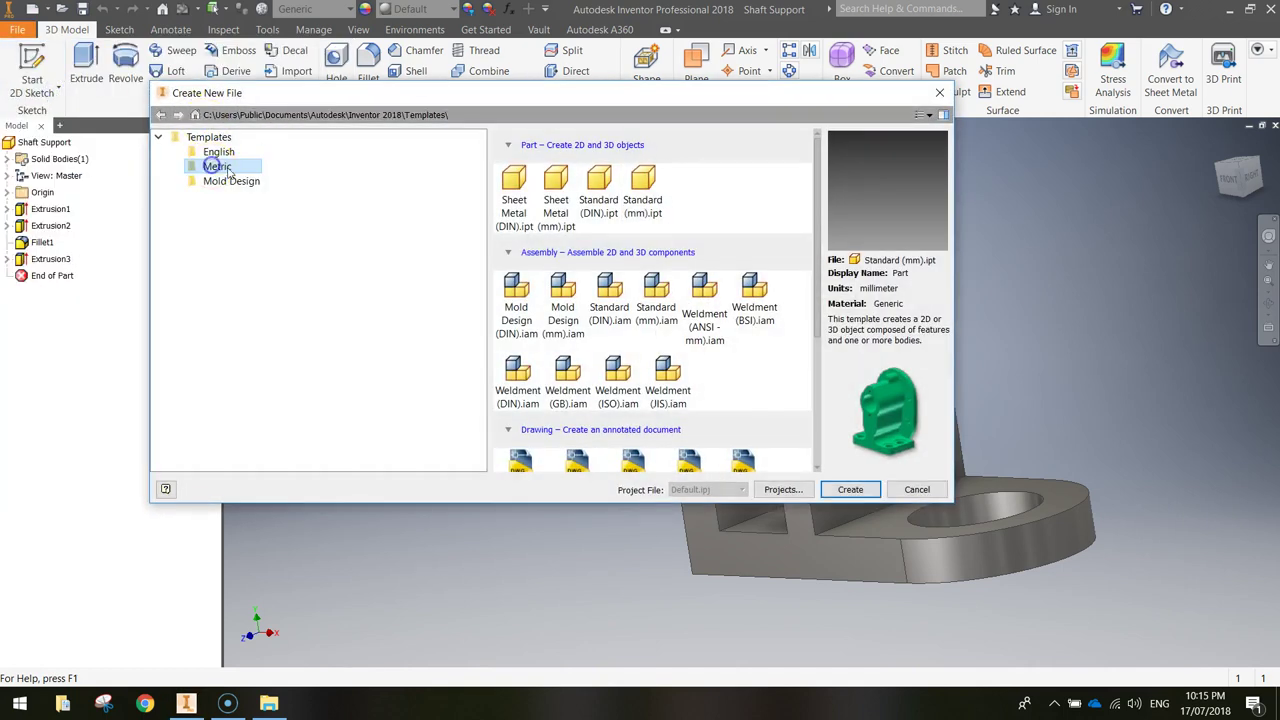
click(223, 175)
drag(817, 229, 825, 367)
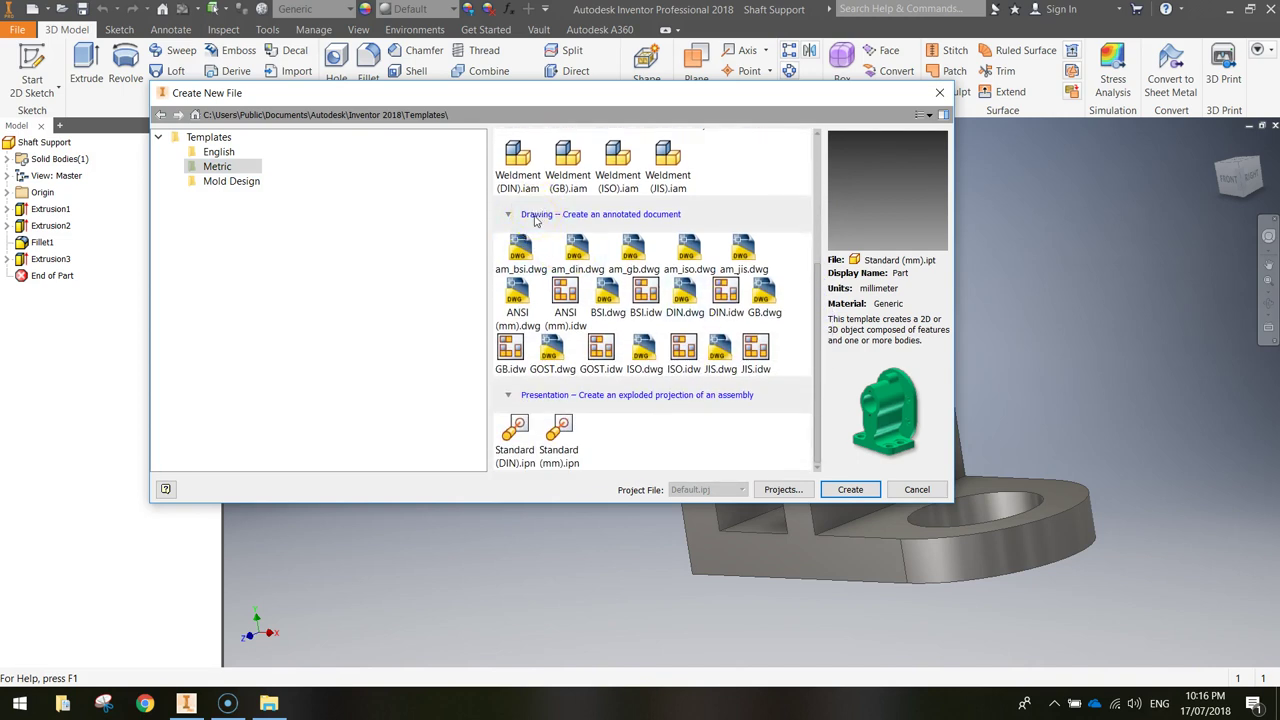
click(566, 290)
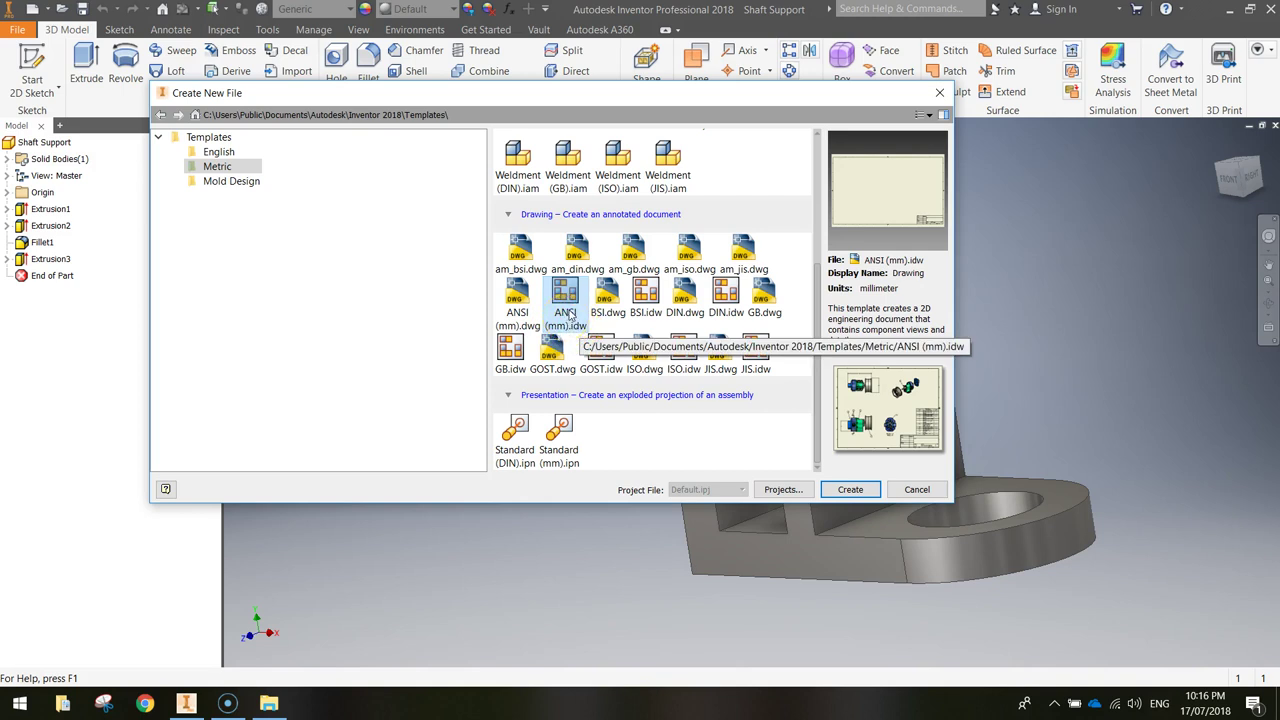
click(849, 489)
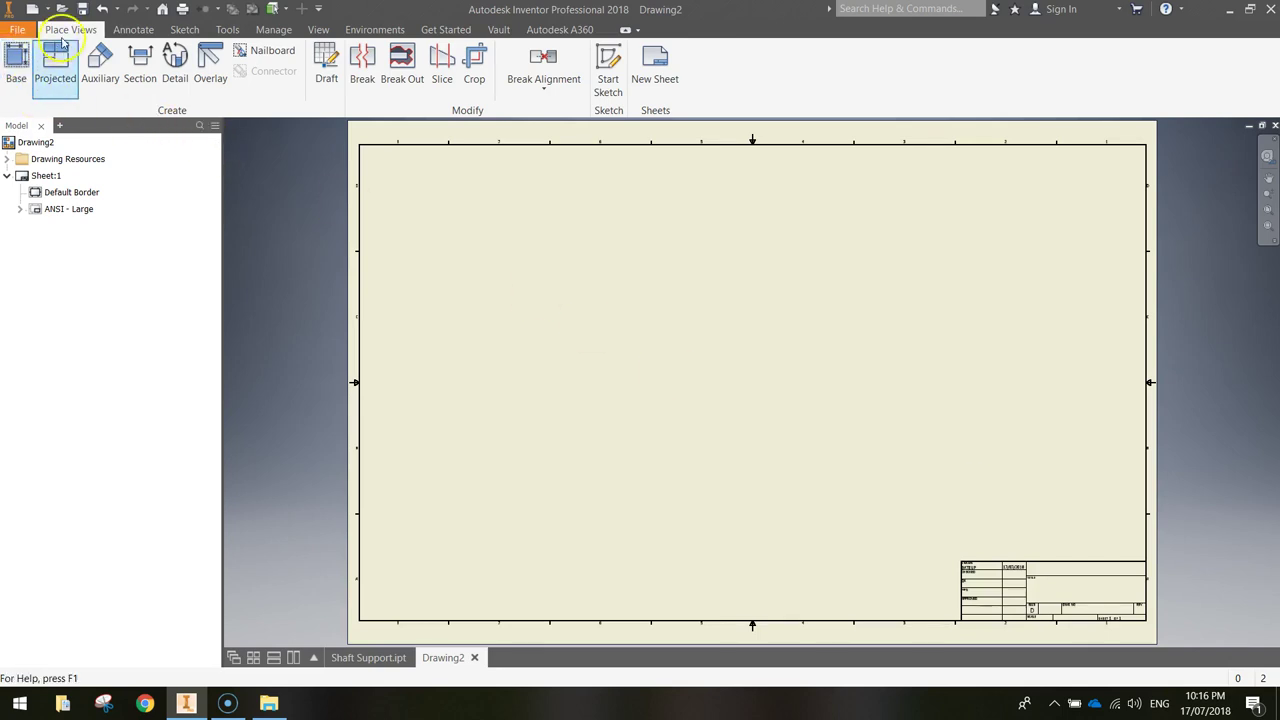
Step: Set up a base view of the Shaft Support part's front at 2:1 scale and position it in the sheet's lower-left corner
click(18, 55)
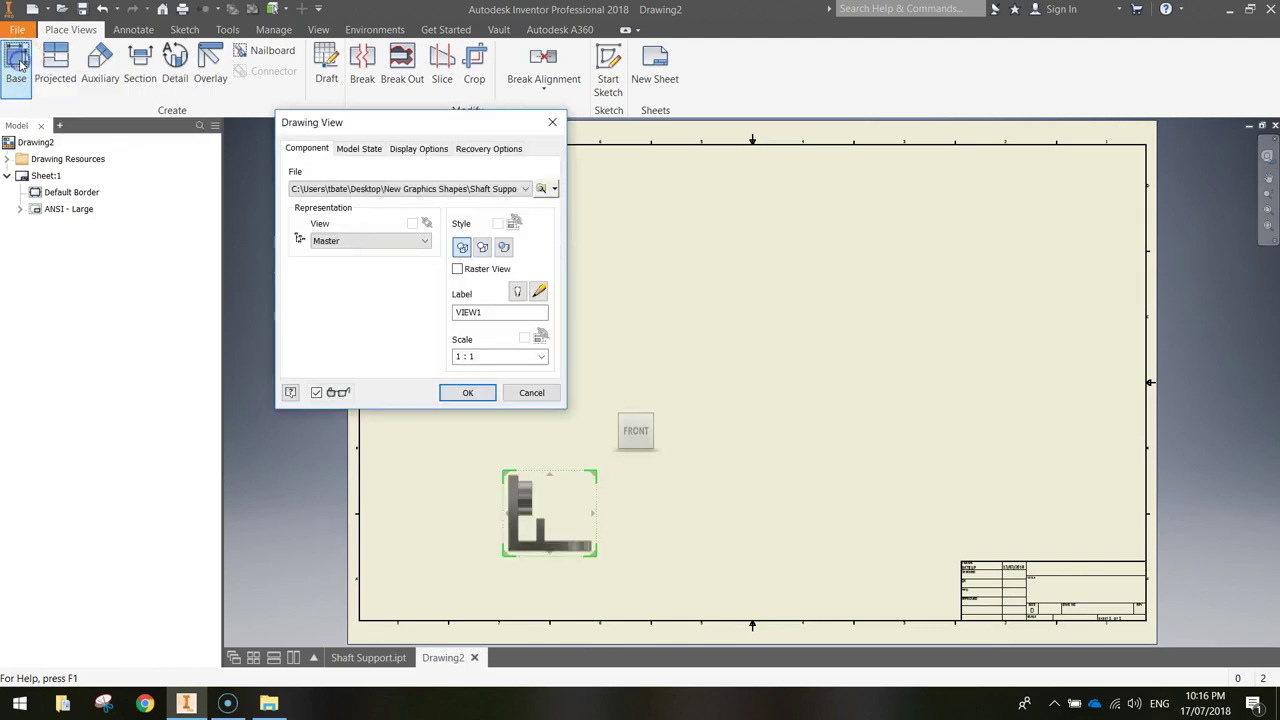
click(527, 500)
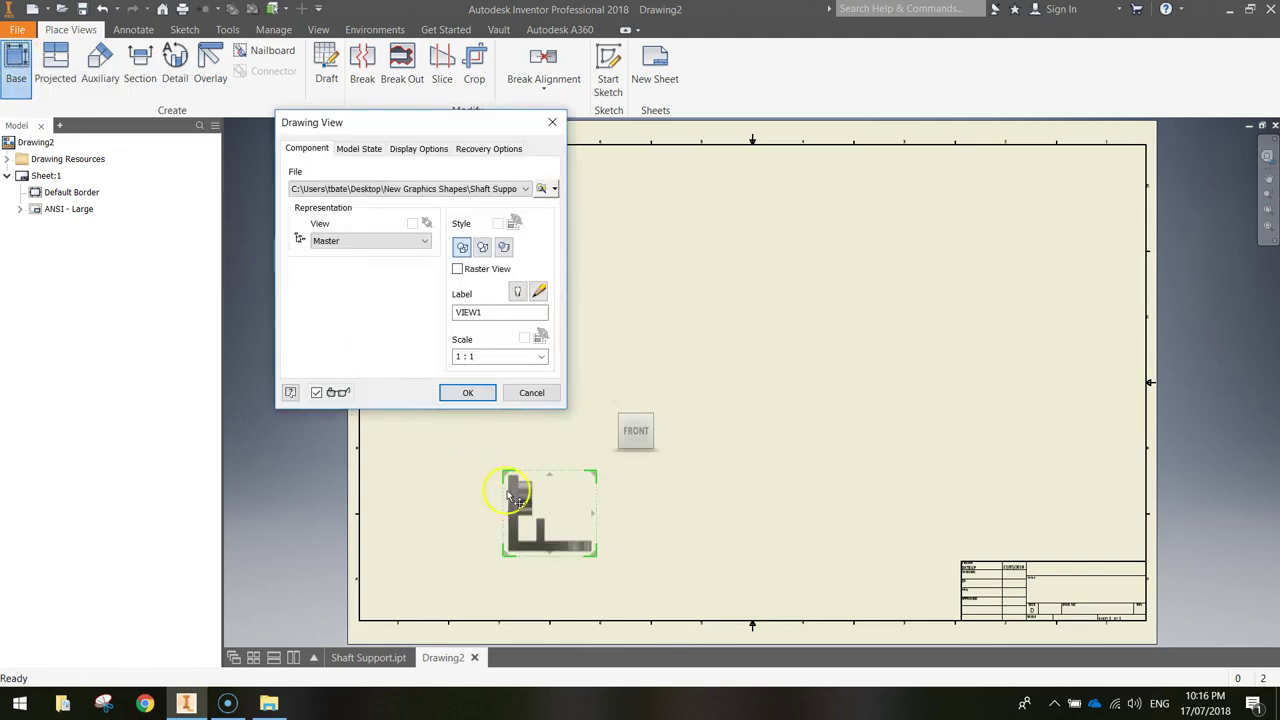
click(563, 542)
click(549, 494)
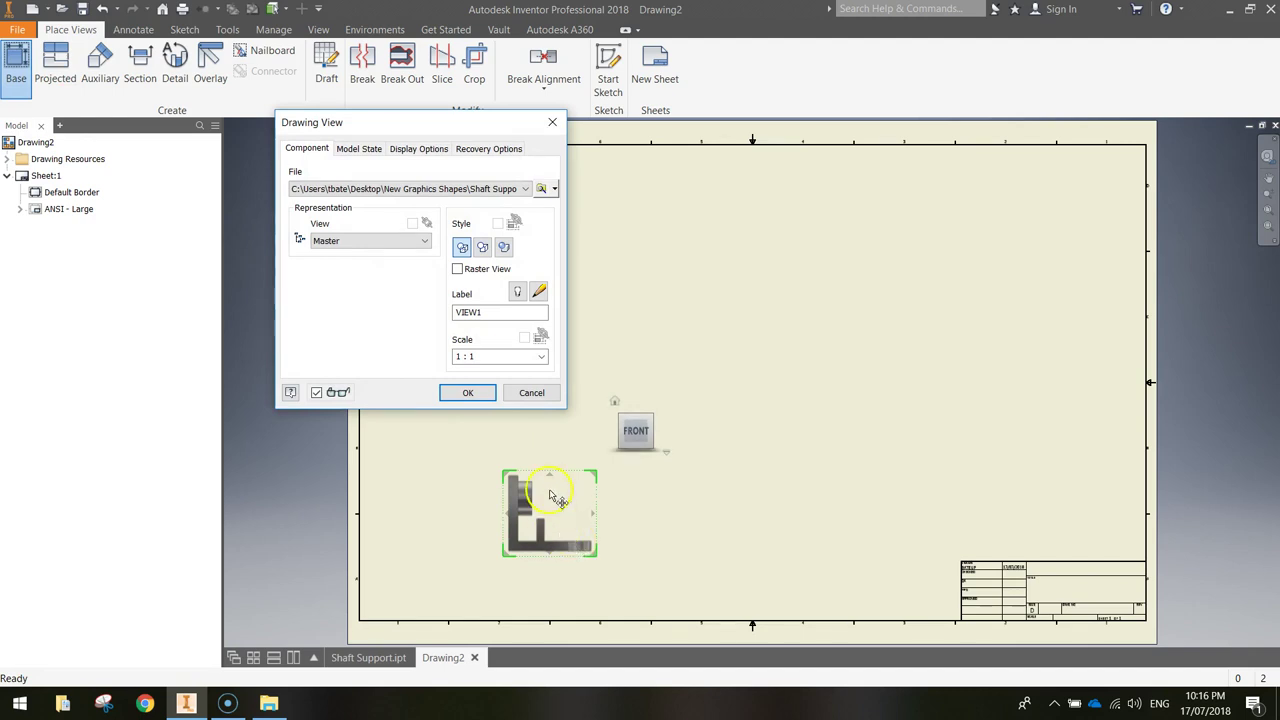
click(541, 357)
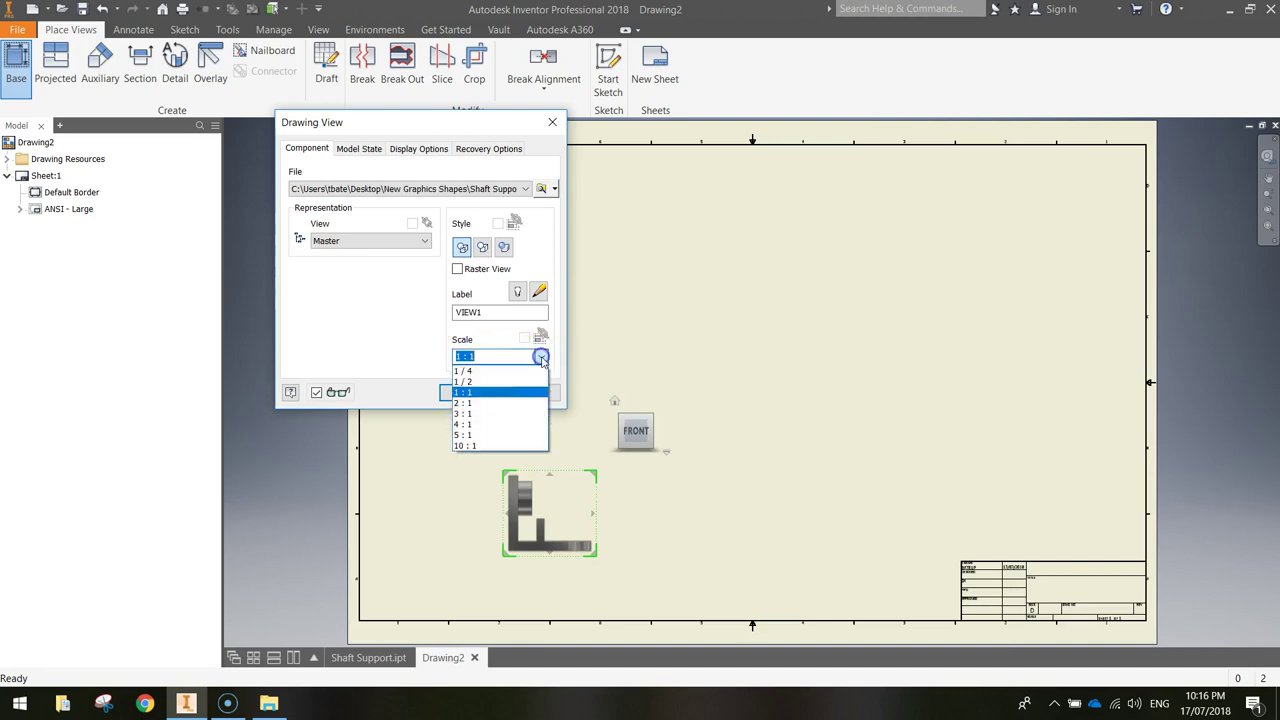
click(477, 404)
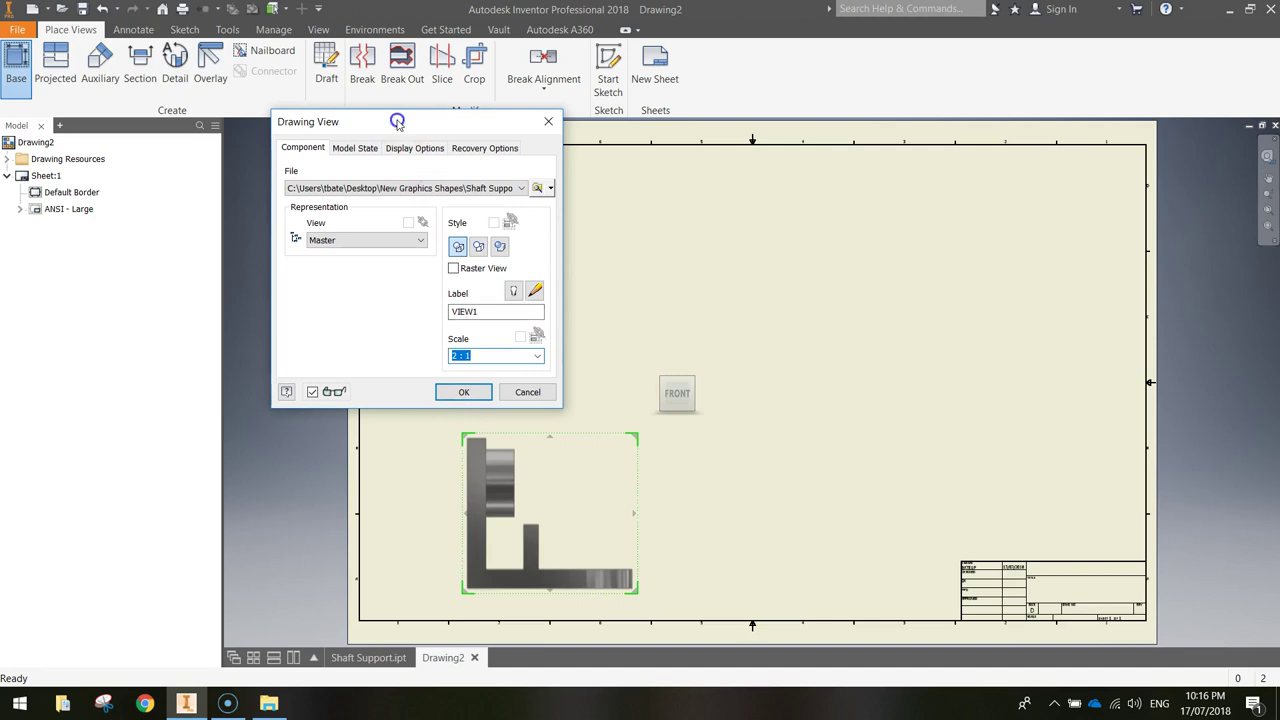
drag(413, 125, 152, 88)
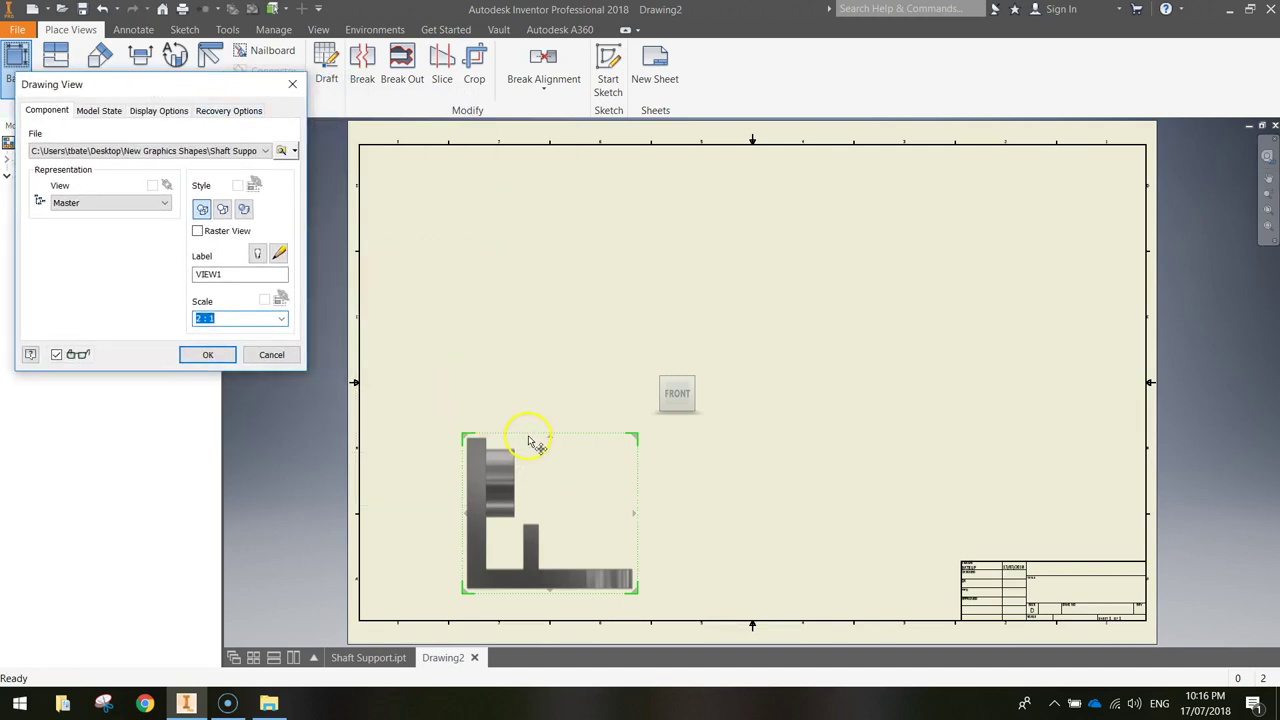
drag(530, 440, 455, 428)
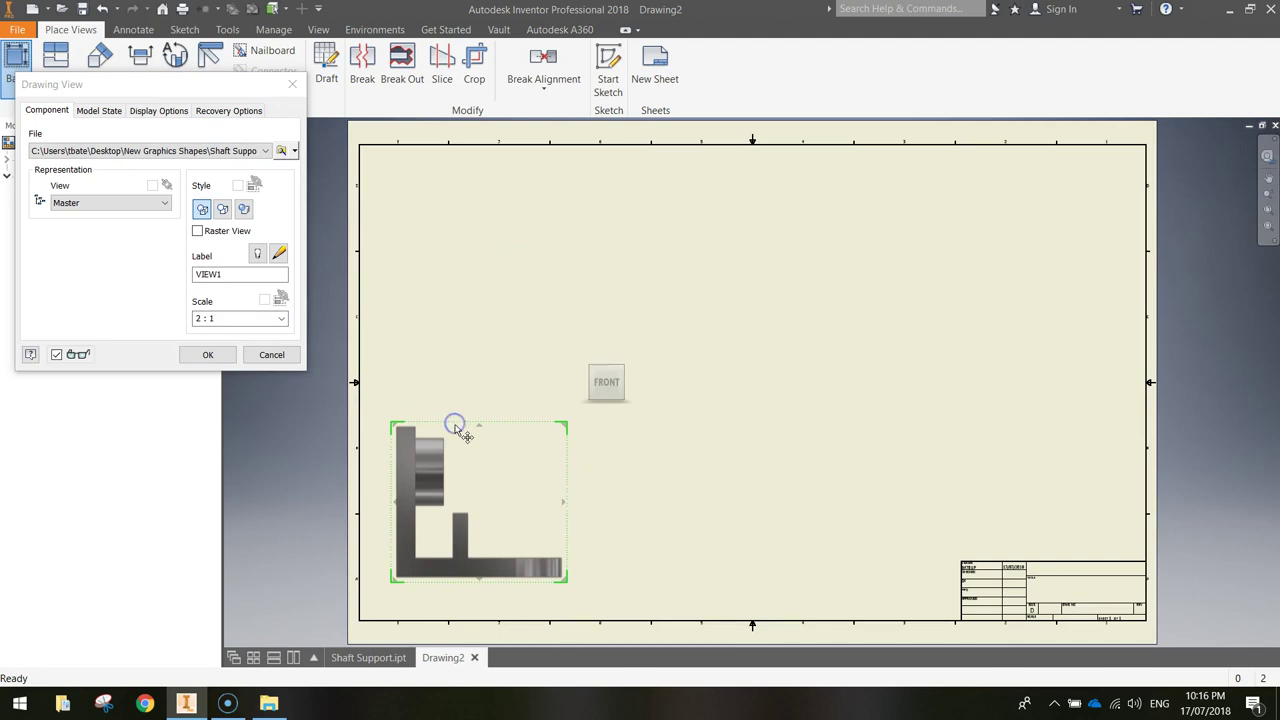
Step: Project a top view above the base view, a side projection to its right and an isometric view at the sheet's upper right
click(478, 265)
drag(729, 512, 745, 549)
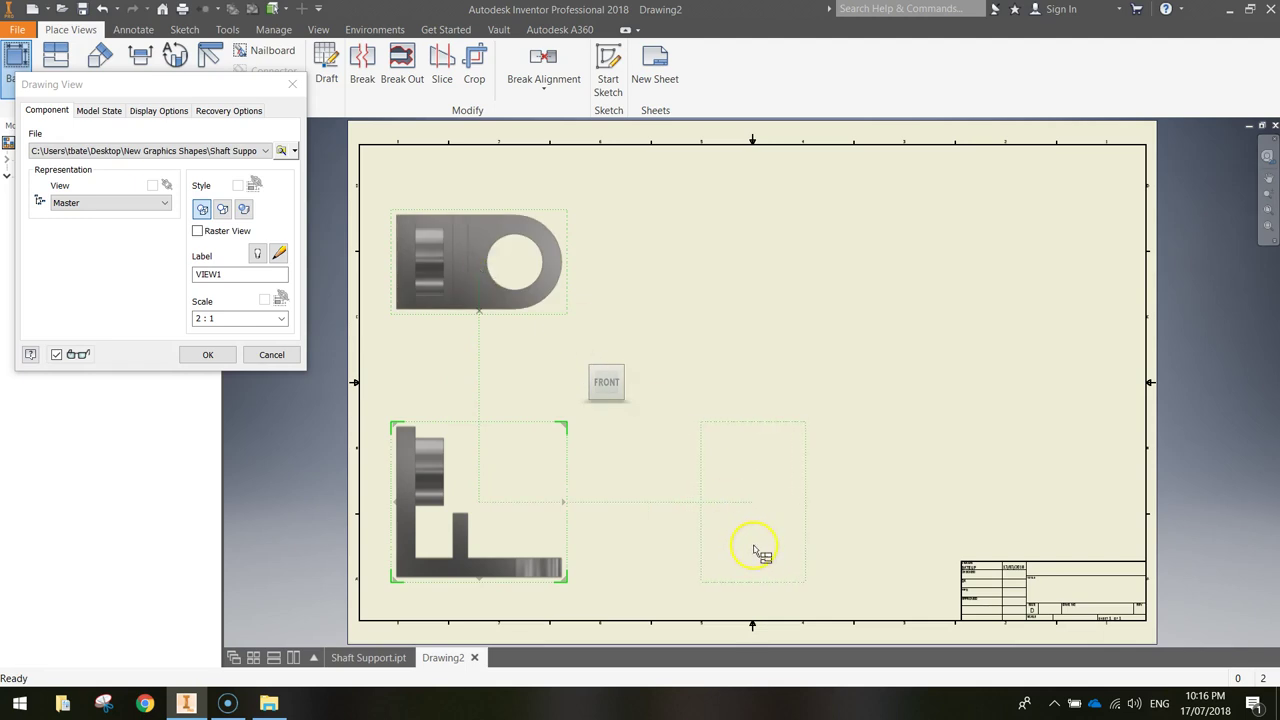
click(757, 549)
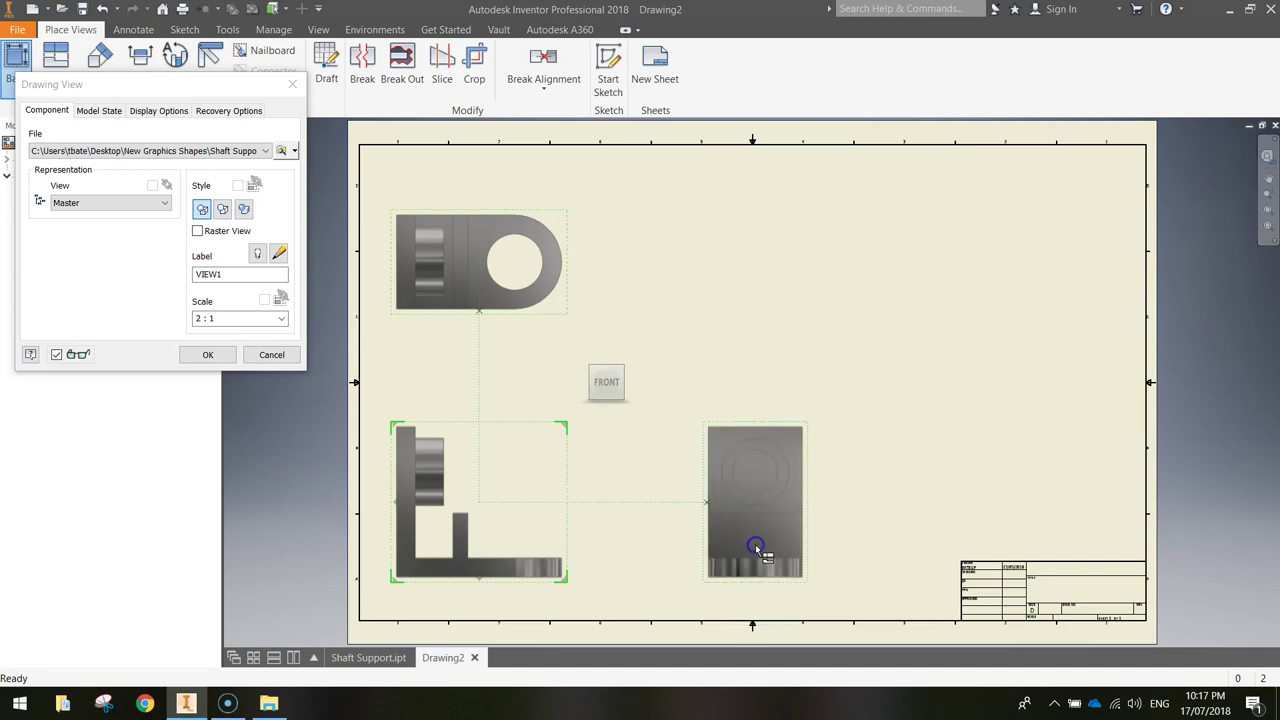
drag(758, 543, 1018, 285)
click(1018, 289)
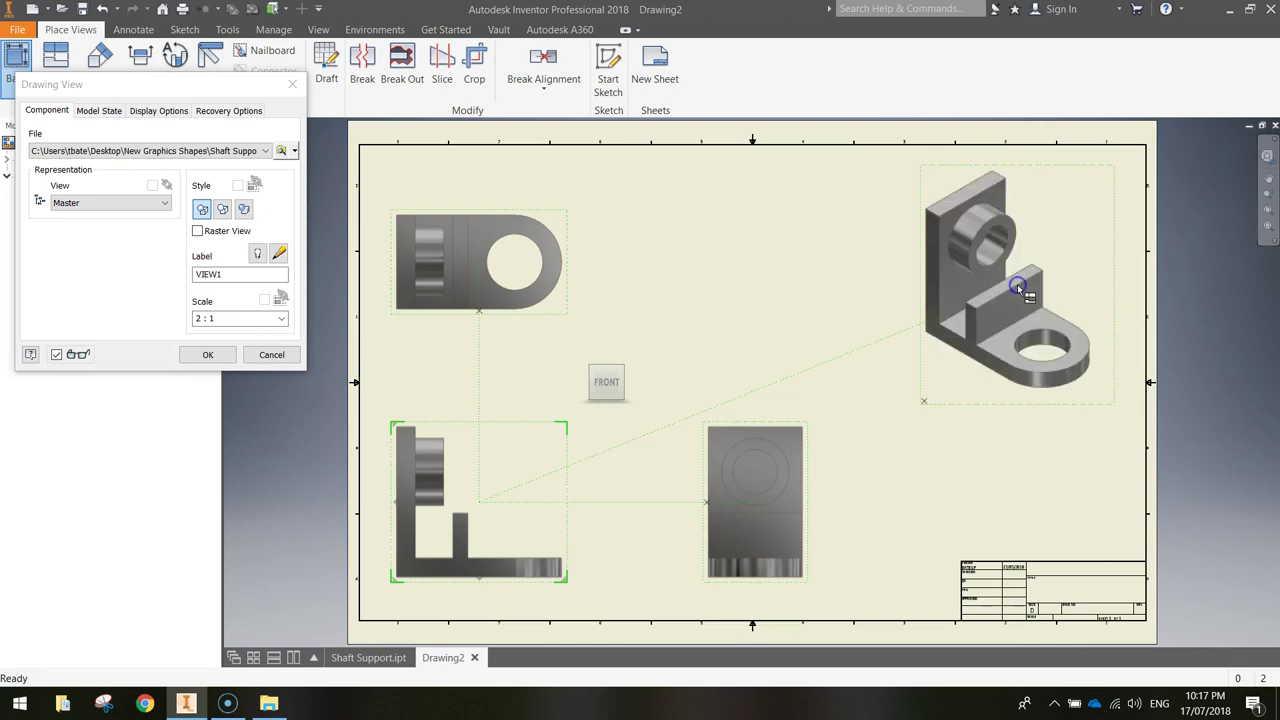
drag(1018, 289, 1010, 296)
click(208, 354)
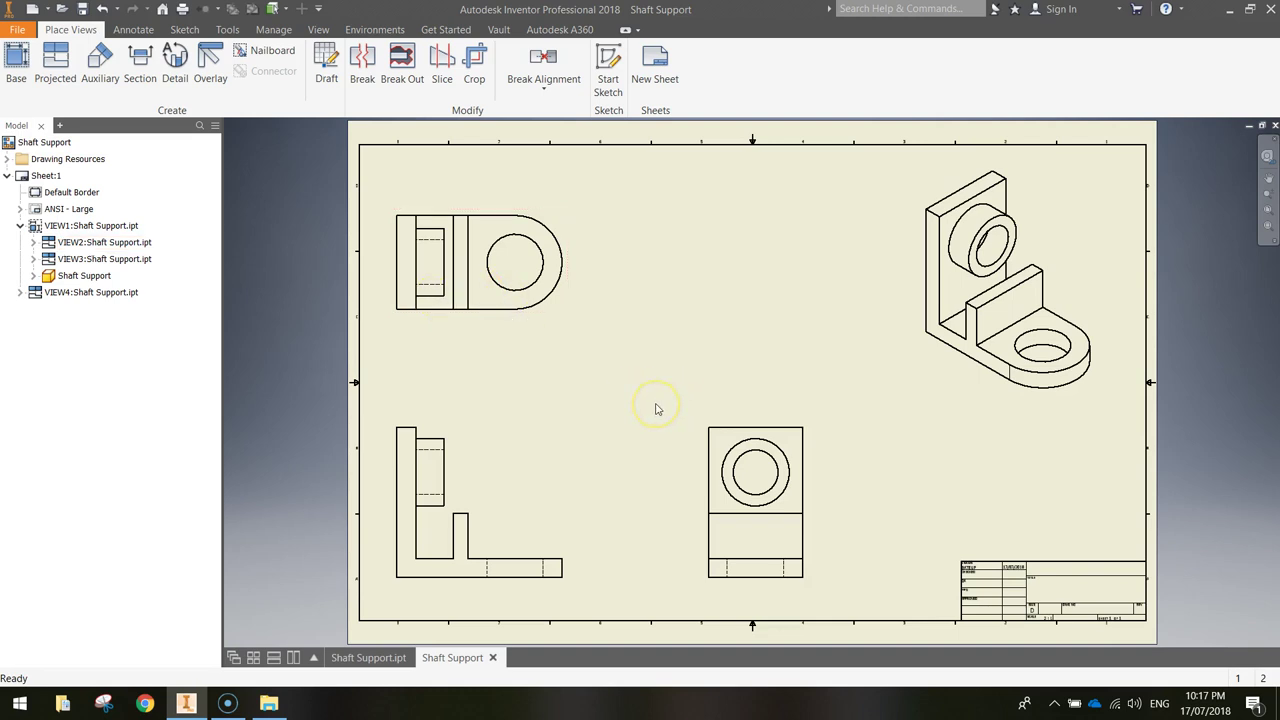
Step: Name the base view SIDE VIEW and make its label visible
click(532, 481)
middle_drag(523, 449, 572, 413)
scroll(535, 452, down, 3)
click(535, 452)
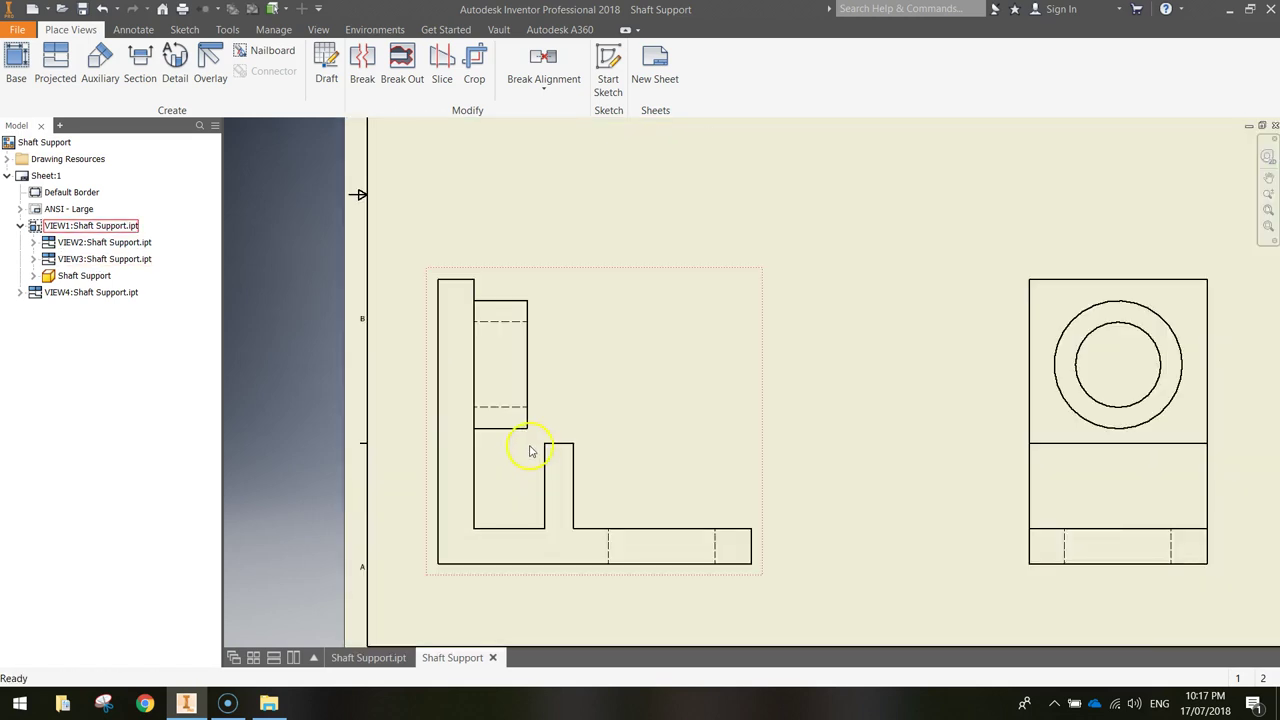
click(566, 270)
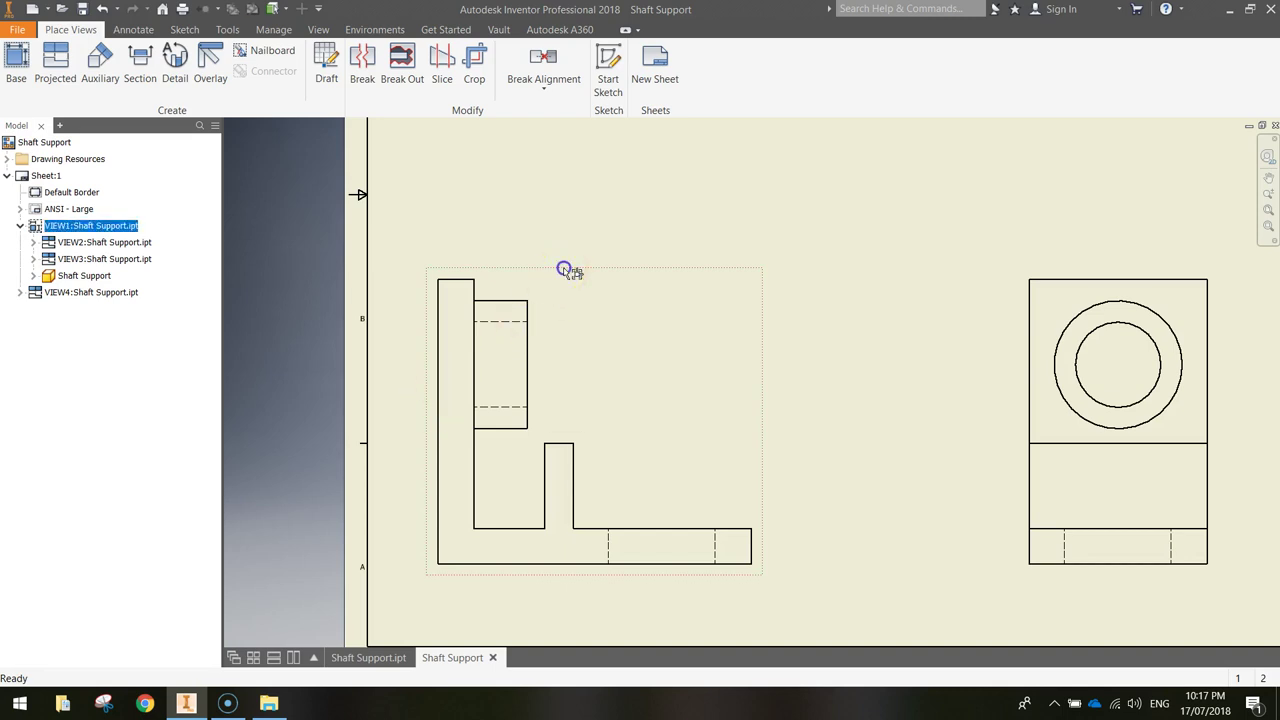
double_click(668, 274)
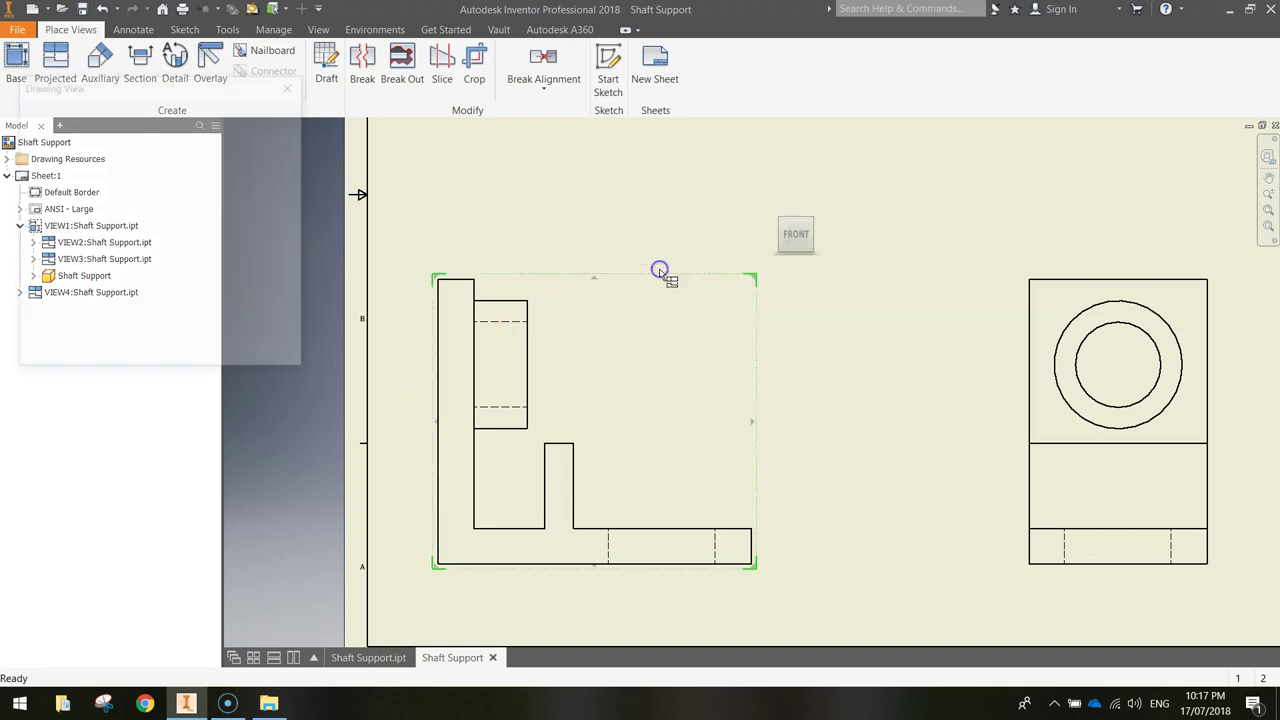
mouse_move(170, 90)
mouse_down()
mouse_move(869, 69)
mouse_move(939, 93)
mouse_move(916, 123)
mouse_up()
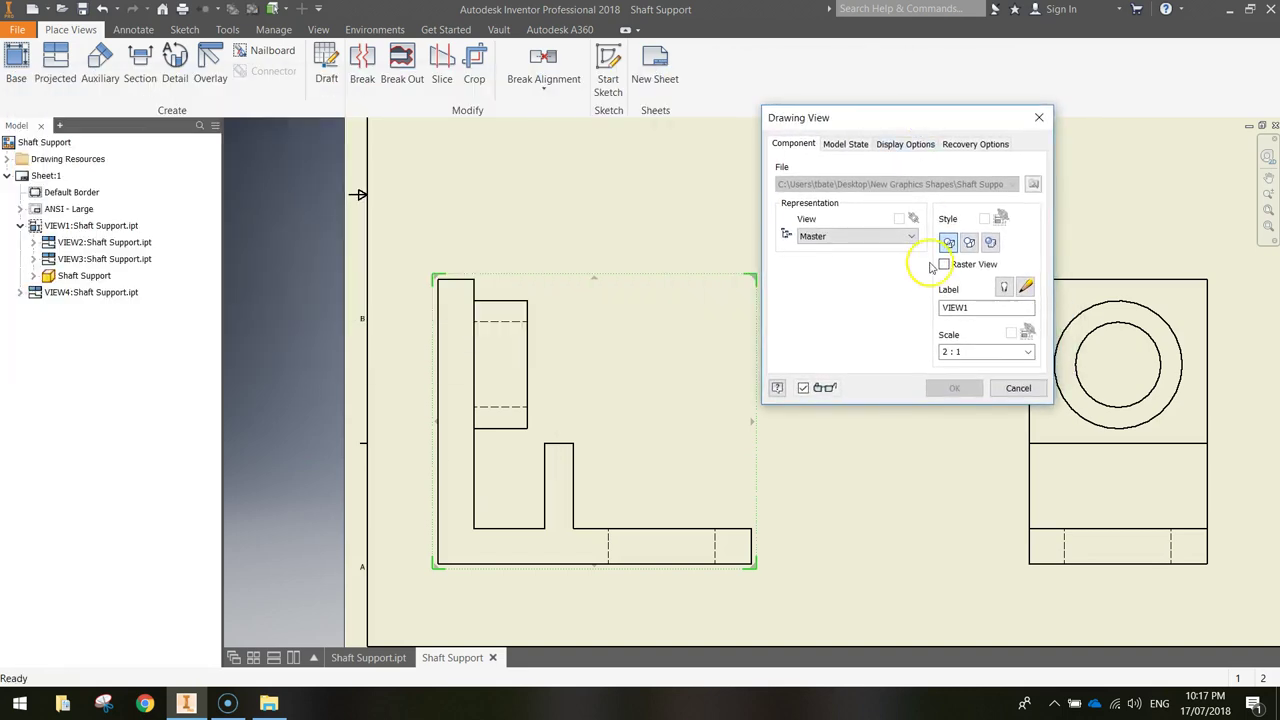
double_click(960, 307)
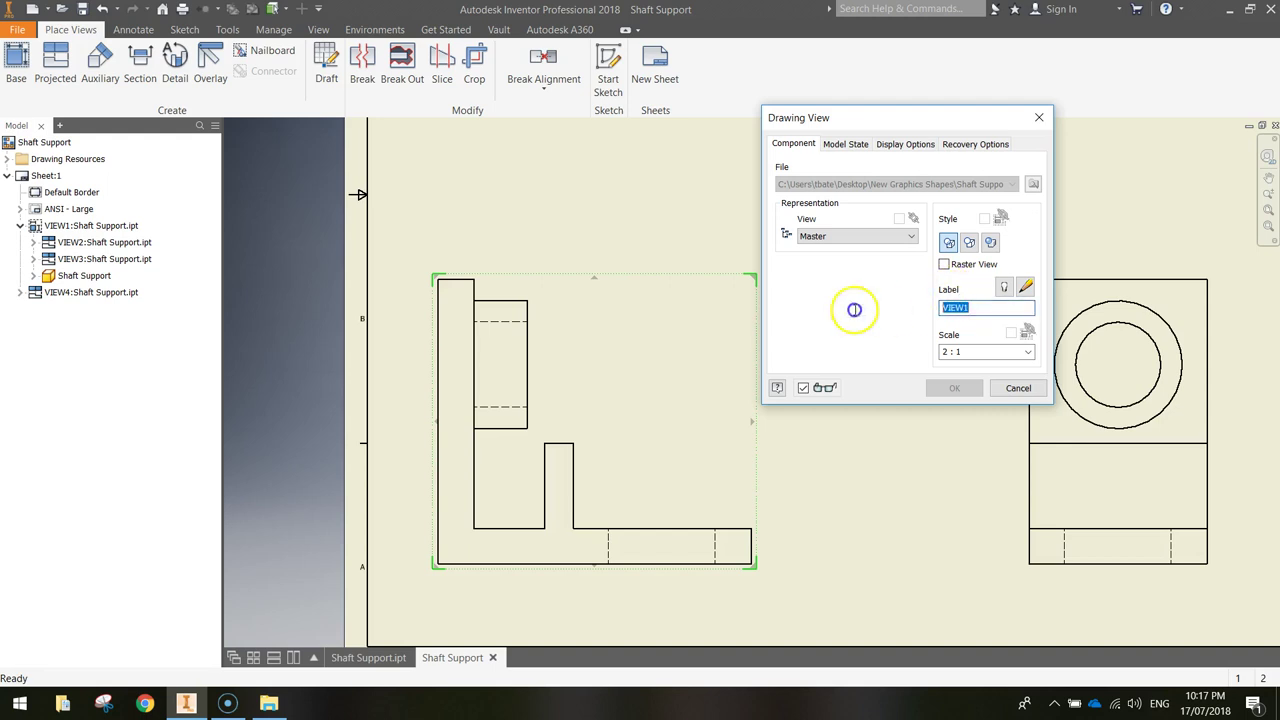
text(SIDE)
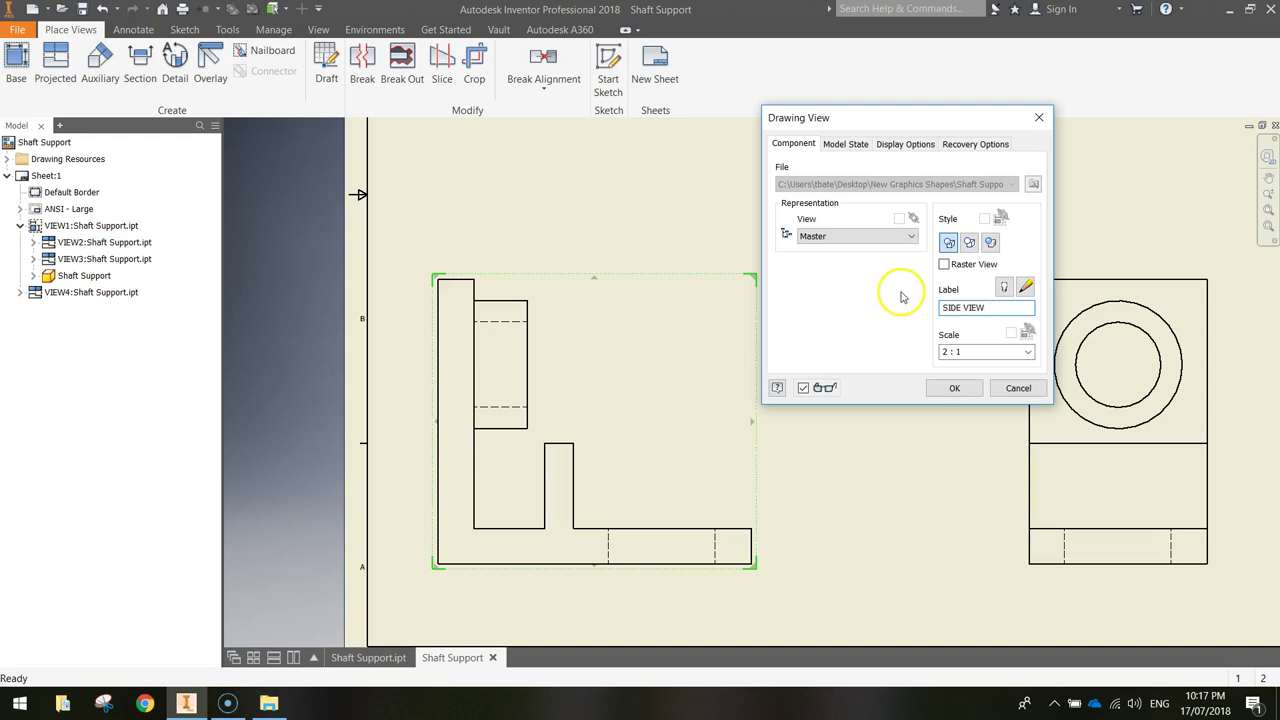
click(1007, 287)
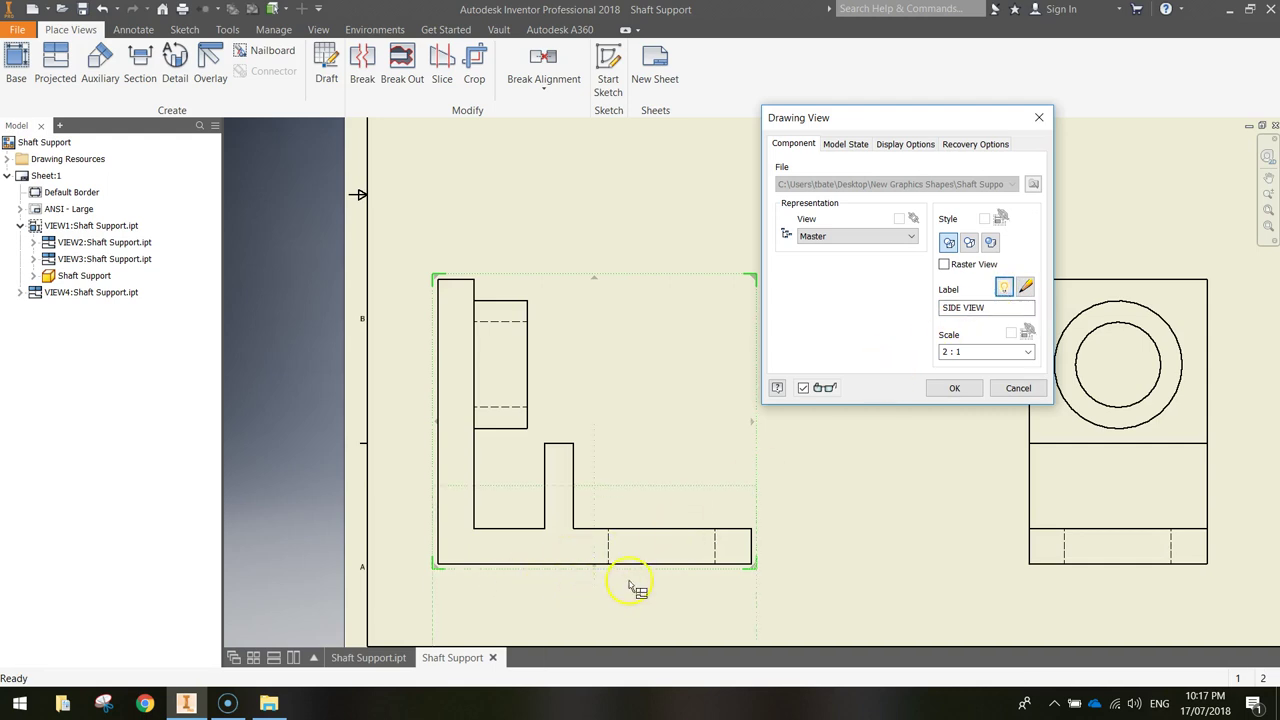
Step: Delete the scale line from the side view's label text
click(1026, 289)
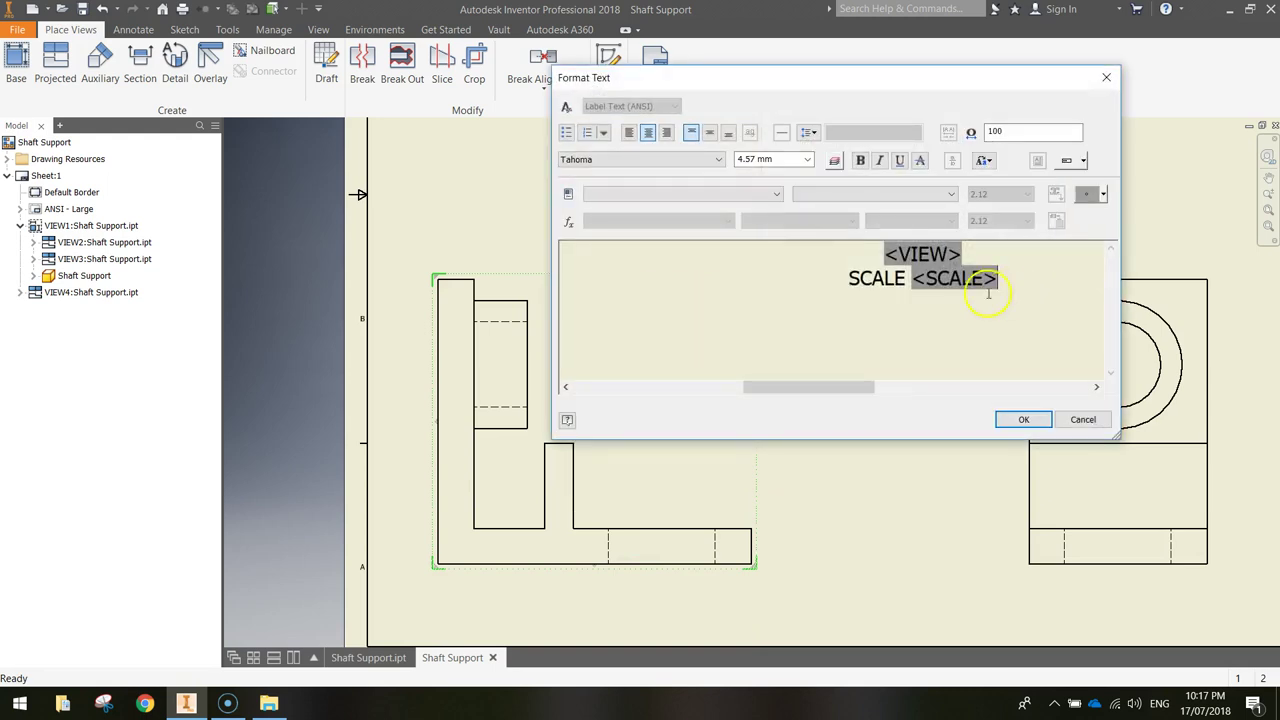
triple_click(837, 289)
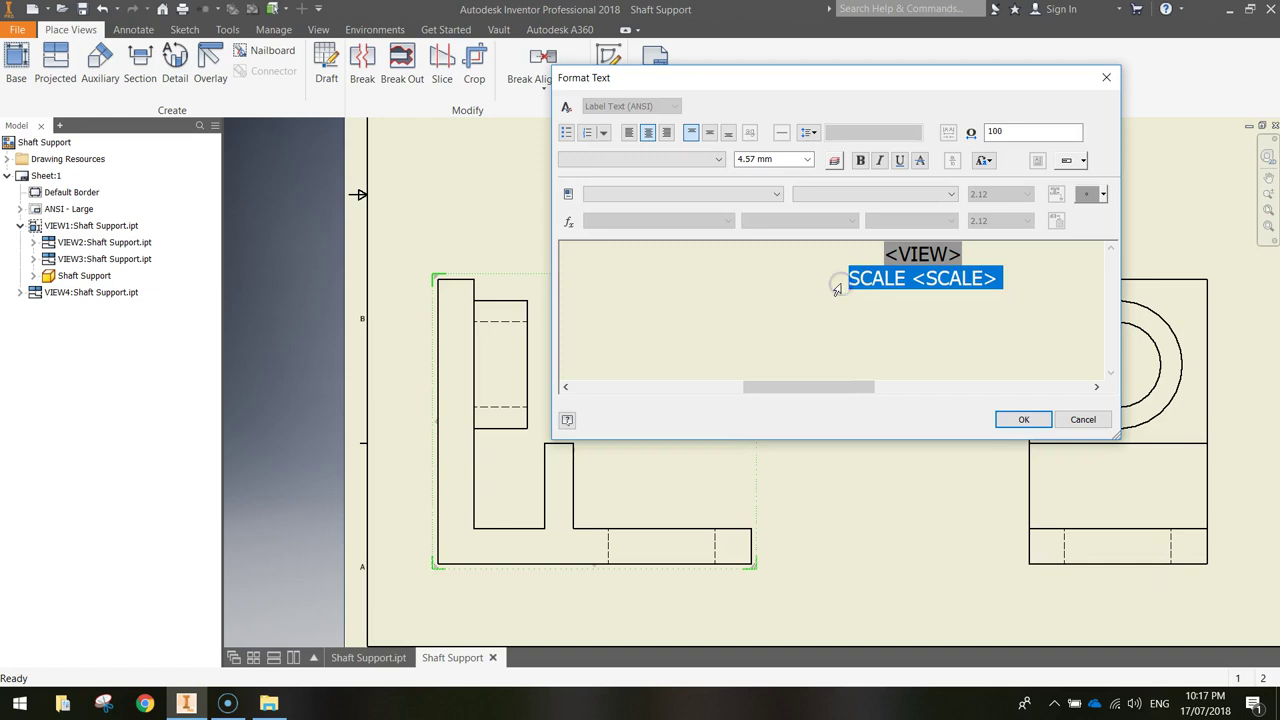
key(Delete)
Step: Set the side view label's text height to 6.10 mm and move the label slightly lower beneath the view
triple_click(850, 267)
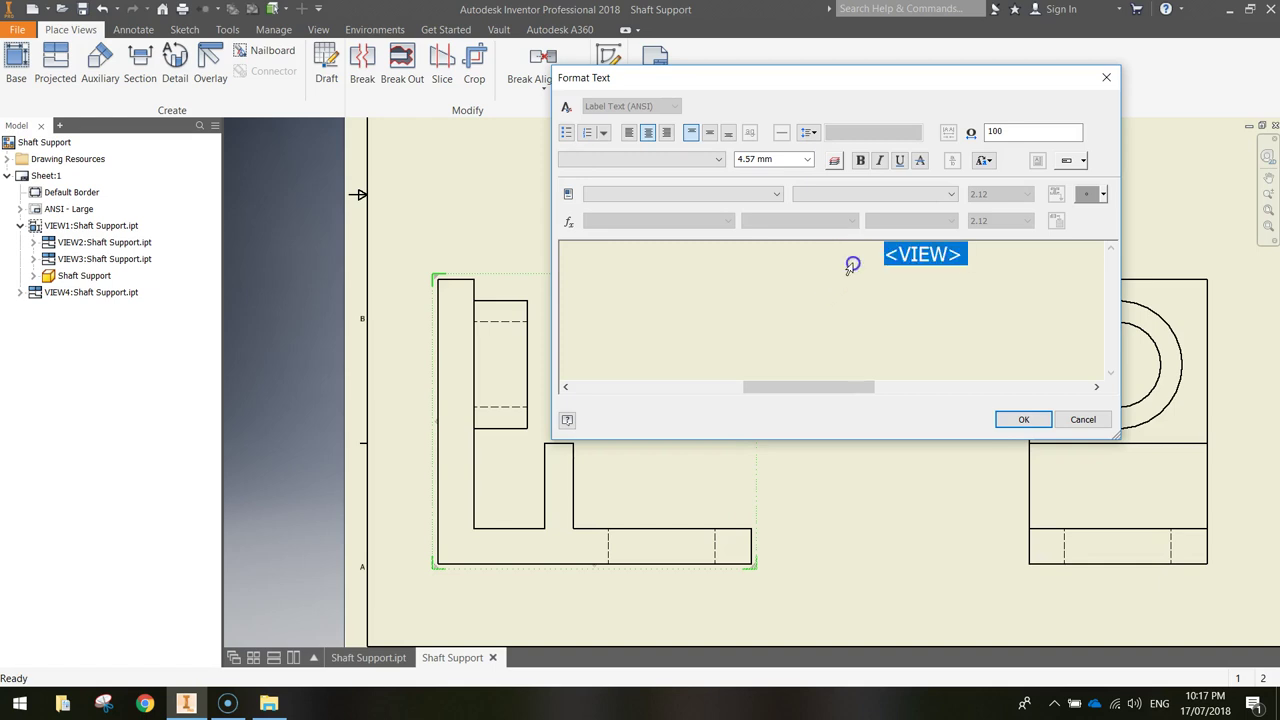
click(807, 160)
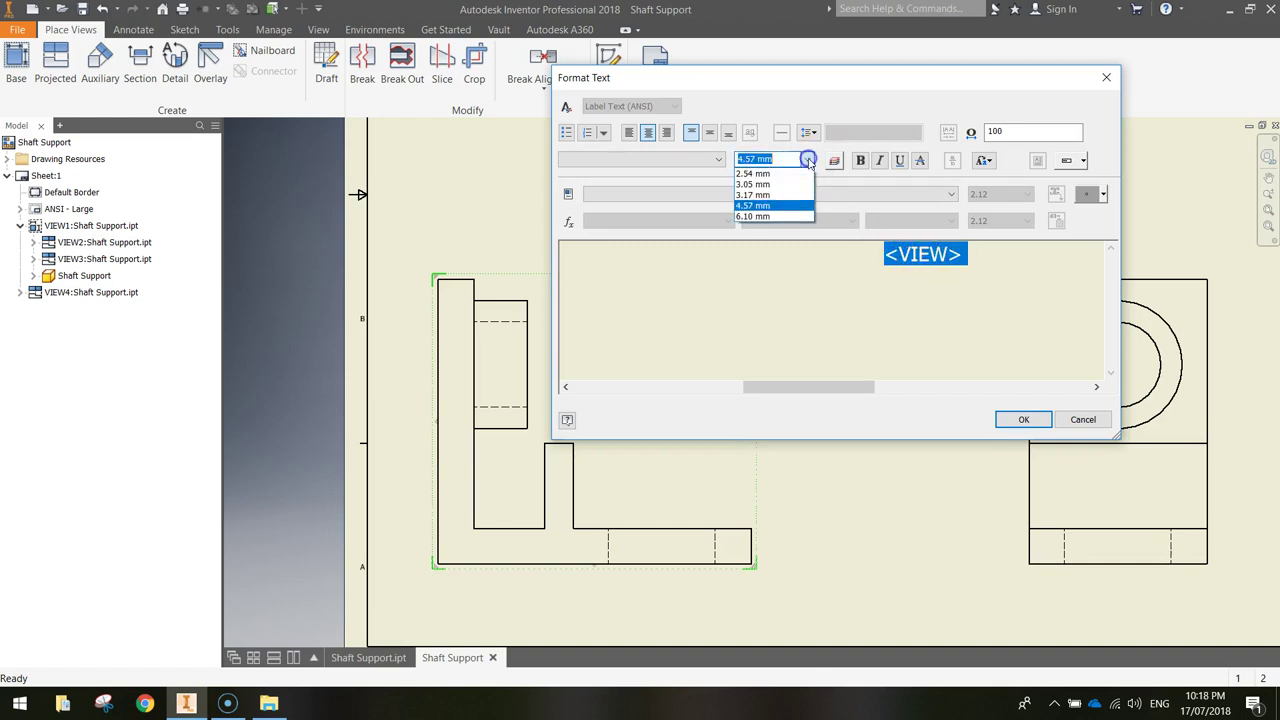
click(755, 217)
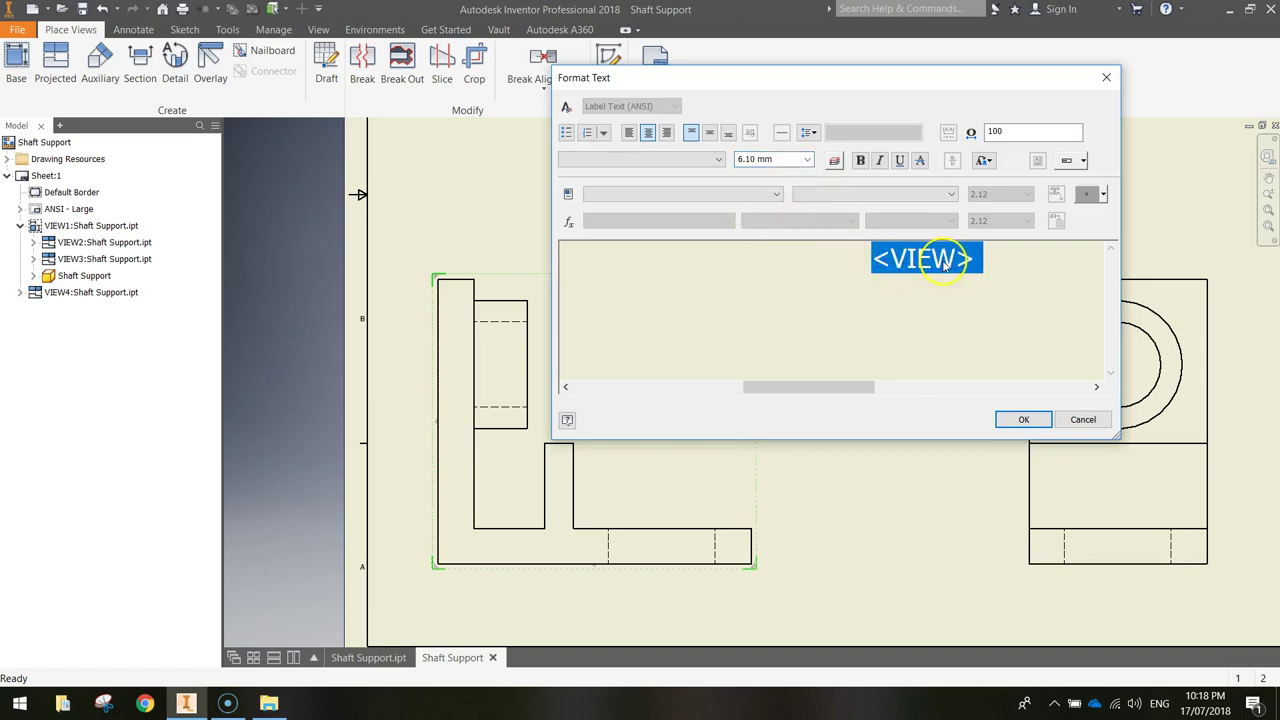
click(1018, 420)
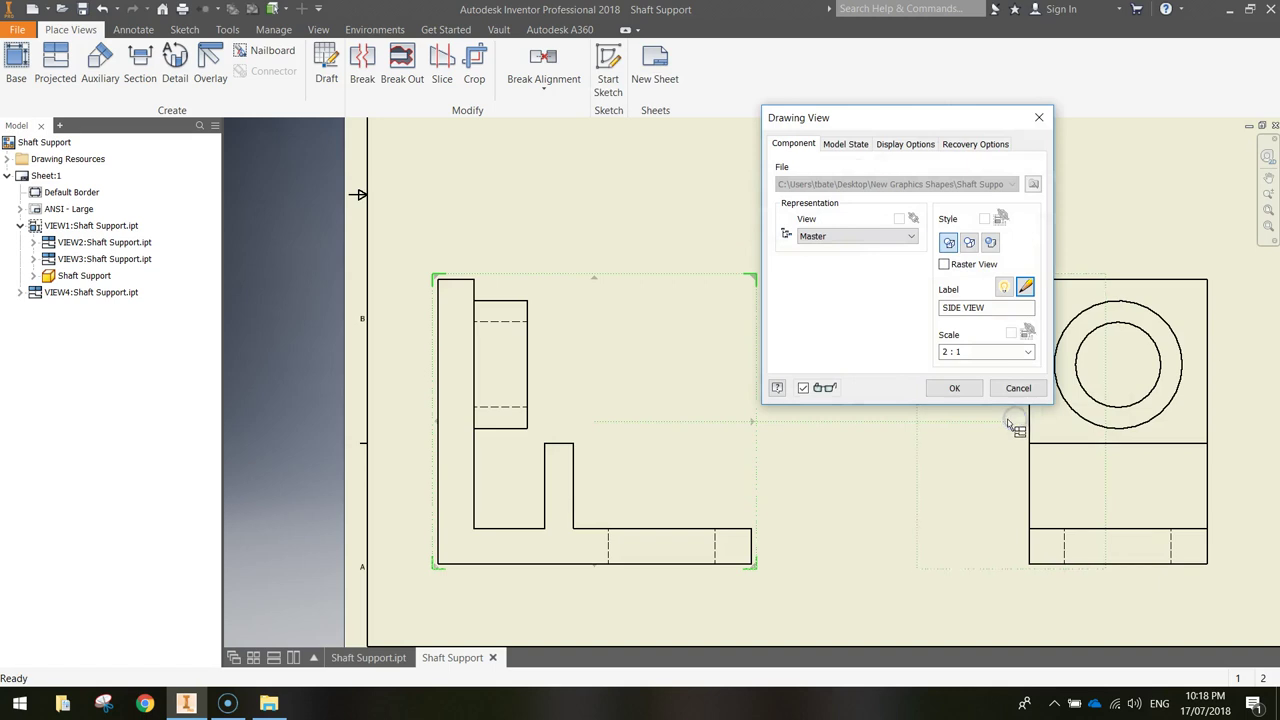
click(956, 388)
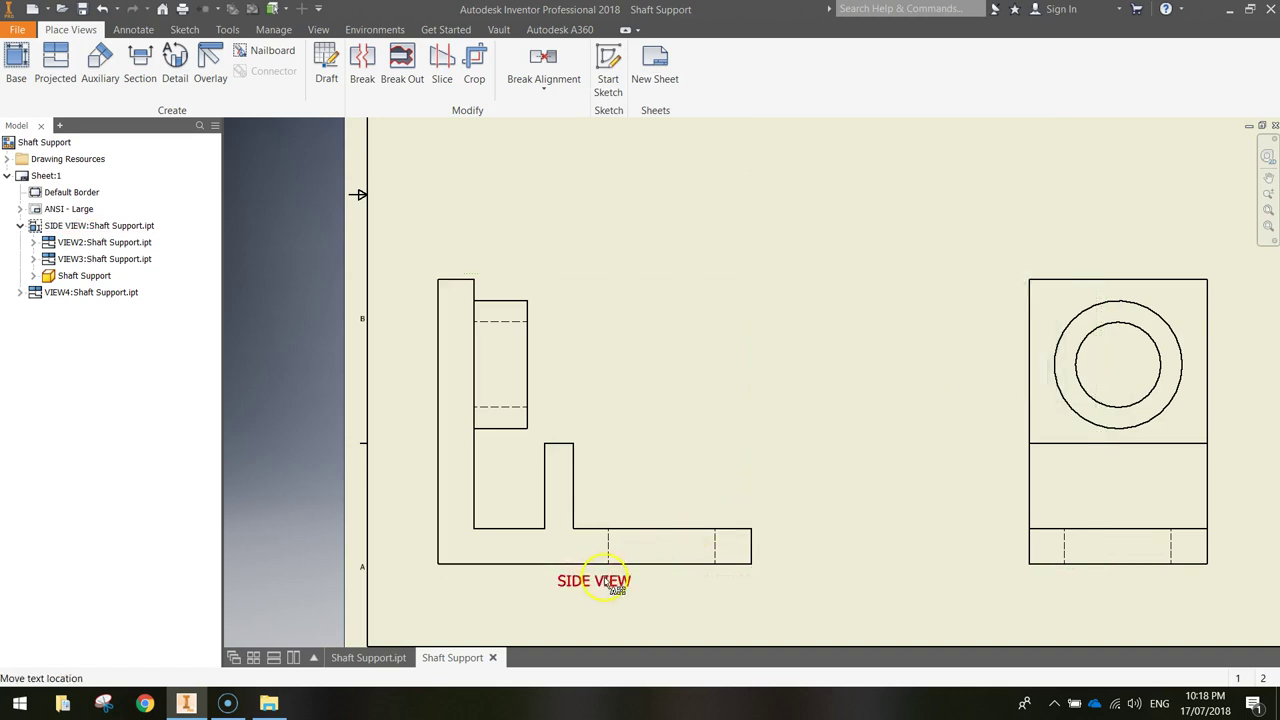
mouse_move(607, 587)
mouse_down()
mouse_move(590, 594)
mouse_move(598, 606)
mouse_up()
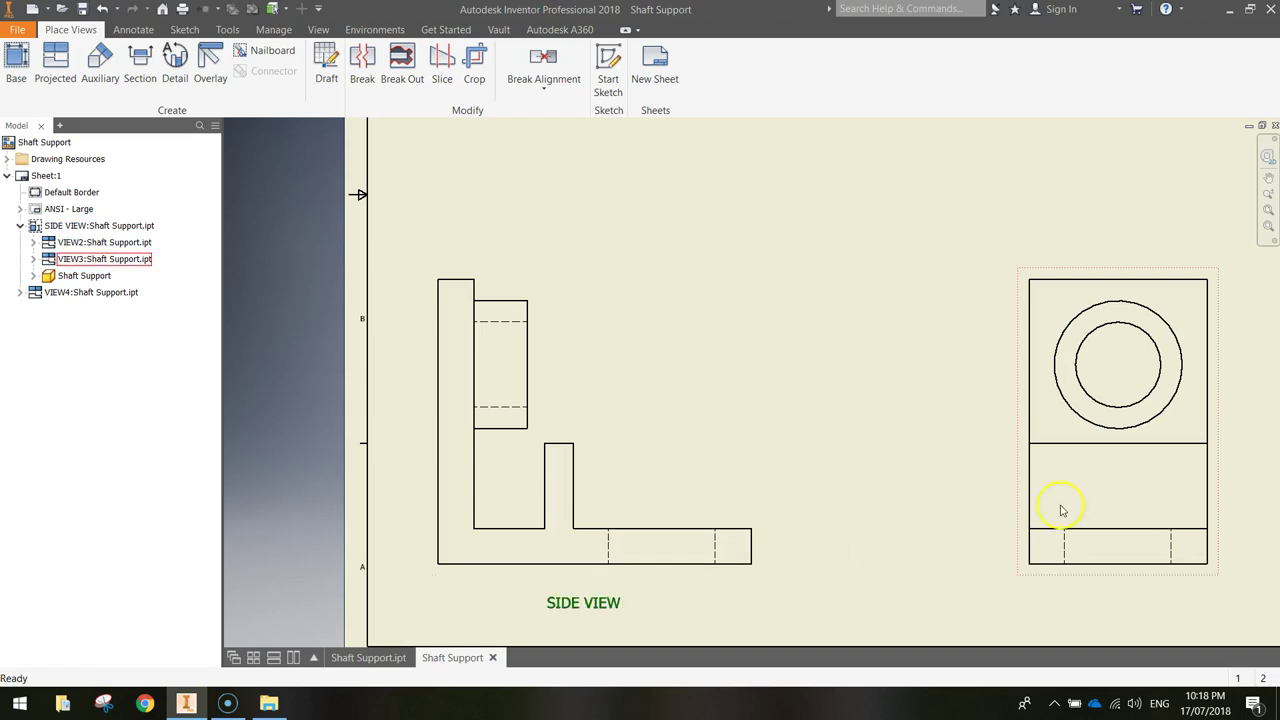
Step: Name the projected view beside the side view FRONT VIEW and make its label visible
middle_drag(1023, 466, 870, 458)
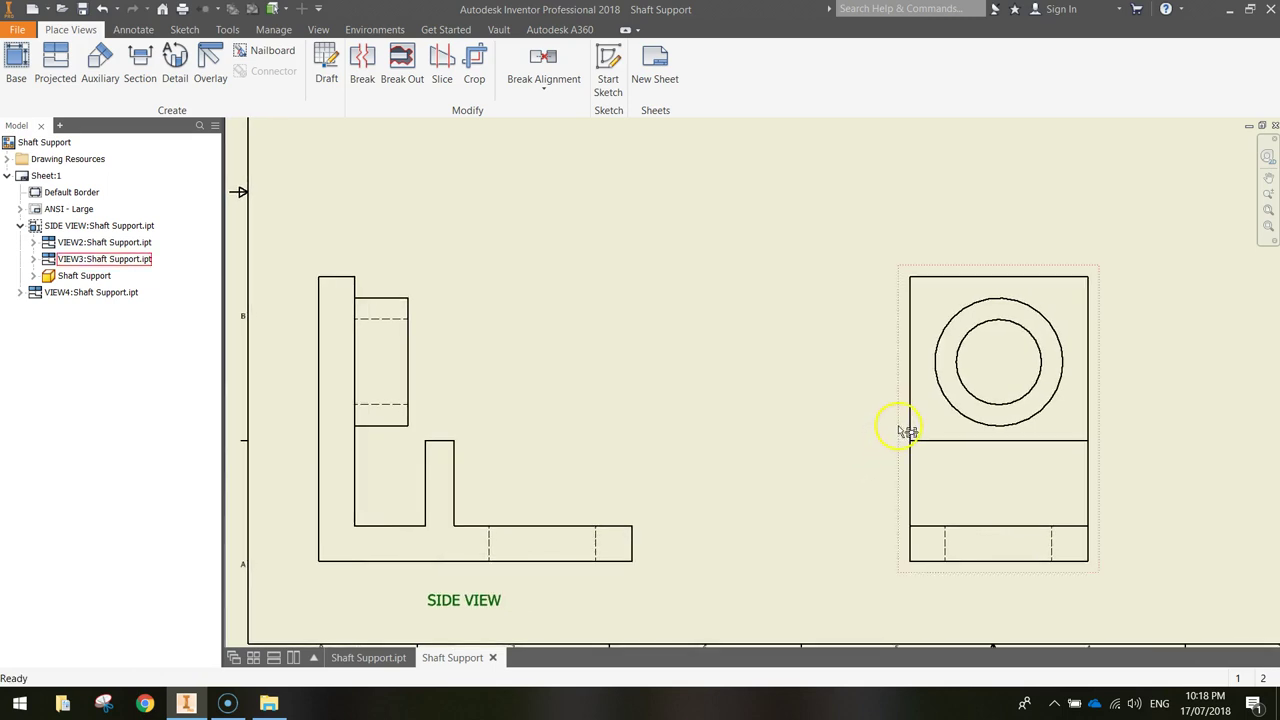
double_click(906, 432)
click(1011, 307)
text(G)
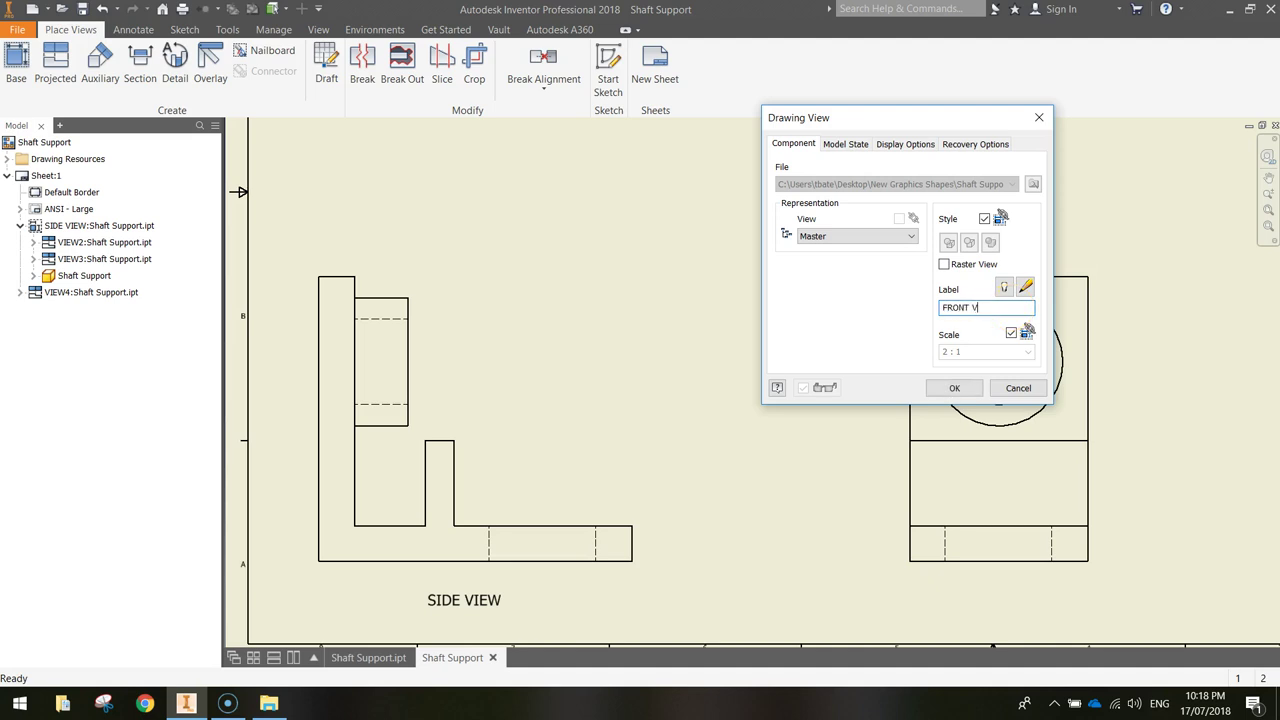
click(1005, 289)
Step: Delete the scale line from the front view's label text
click(1025, 287)
triple_click(842, 290)
key(Delete)
Step: Set the front view label's text height to 6.10 mm and move the label slightly lower beneath the view
drag(894, 262, 993, 270)
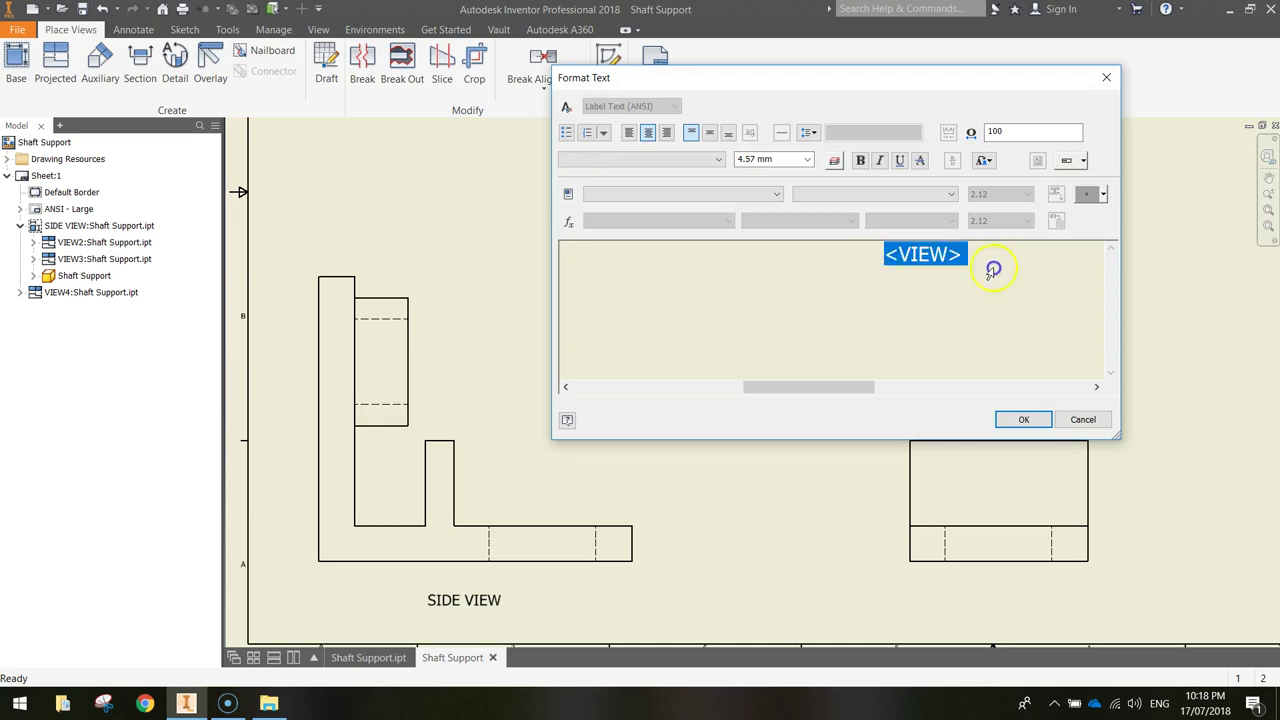
click(807, 159)
click(777, 217)
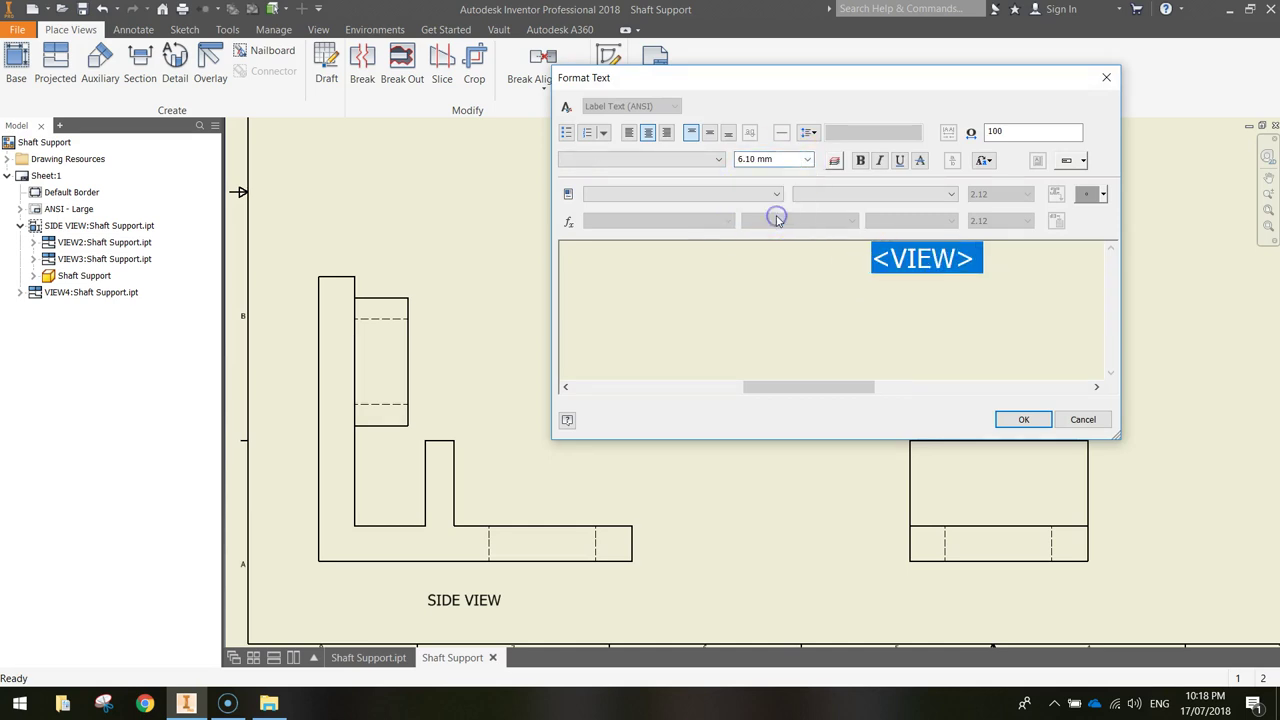
click(1023, 419)
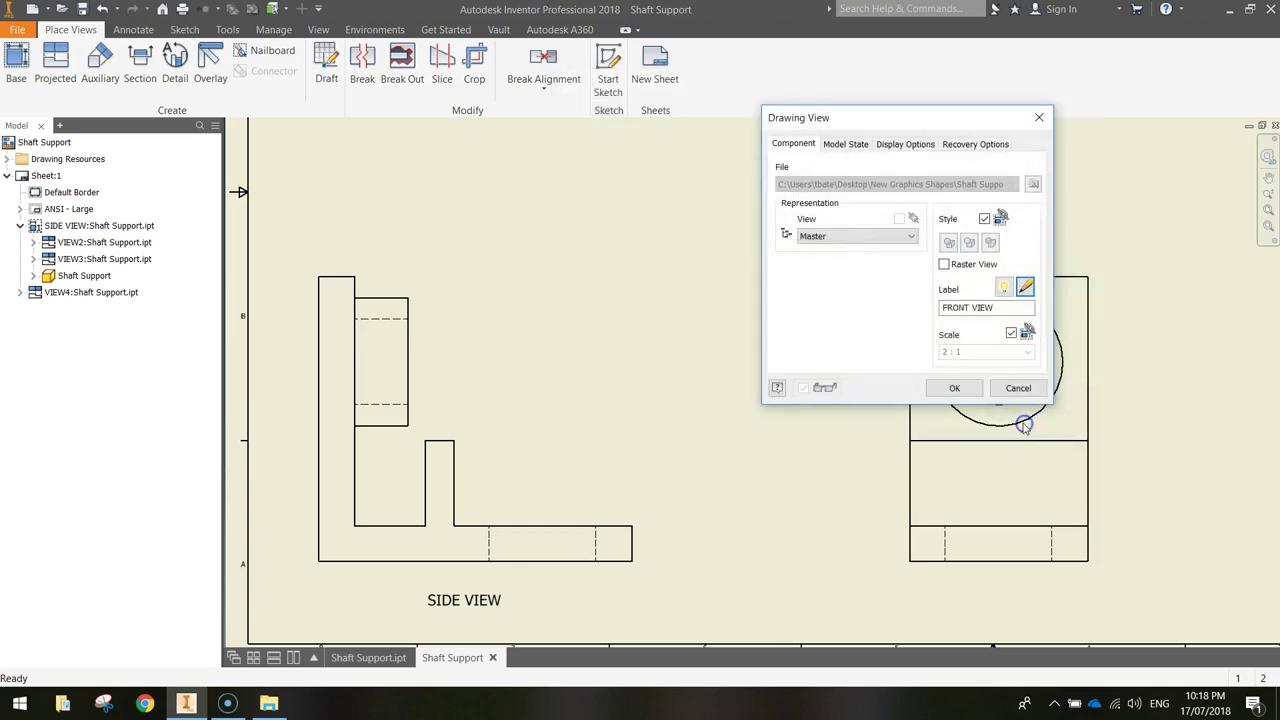
click(954, 388)
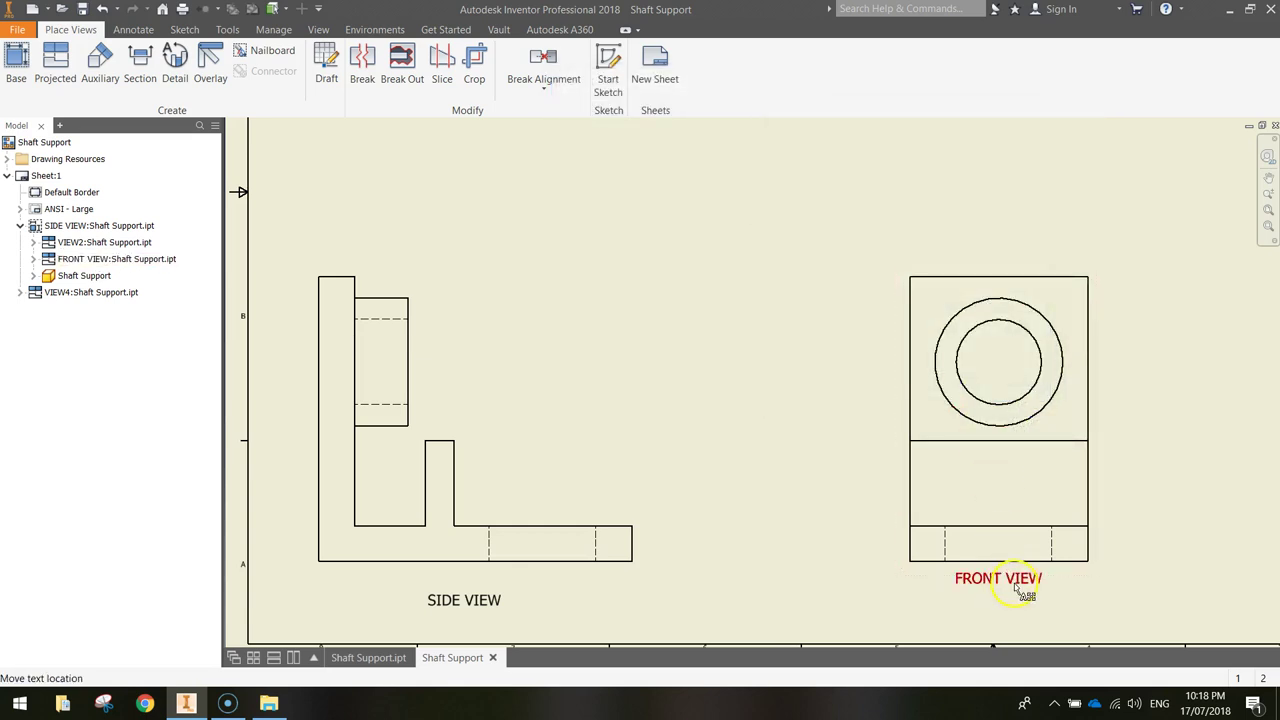
drag(1013, 583, 1016, 602)
Step: Name the projected view above the side view TOP VIEW and make its label visible
mouse_move(477, 206)
middle_down()
mouse_move(516, 426)
mouse_move(563, 506)
mouse_move(575, 491)
middle_up()
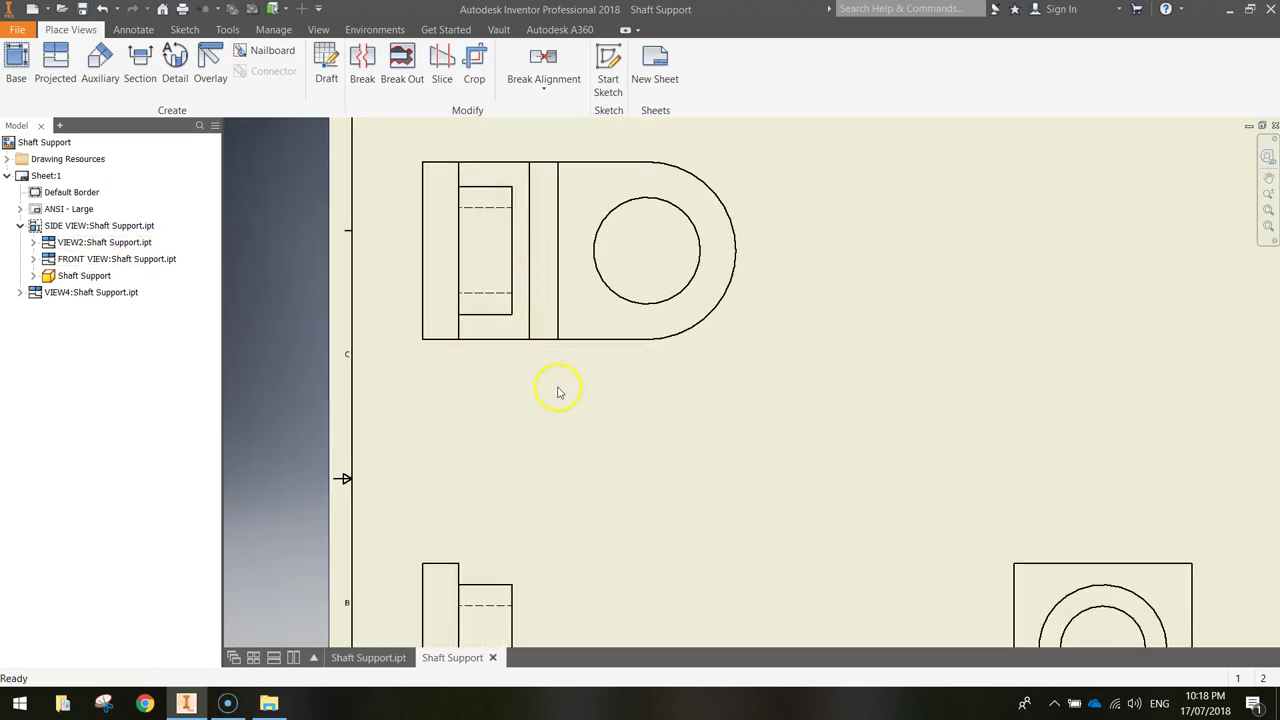
double_click(557, 350)
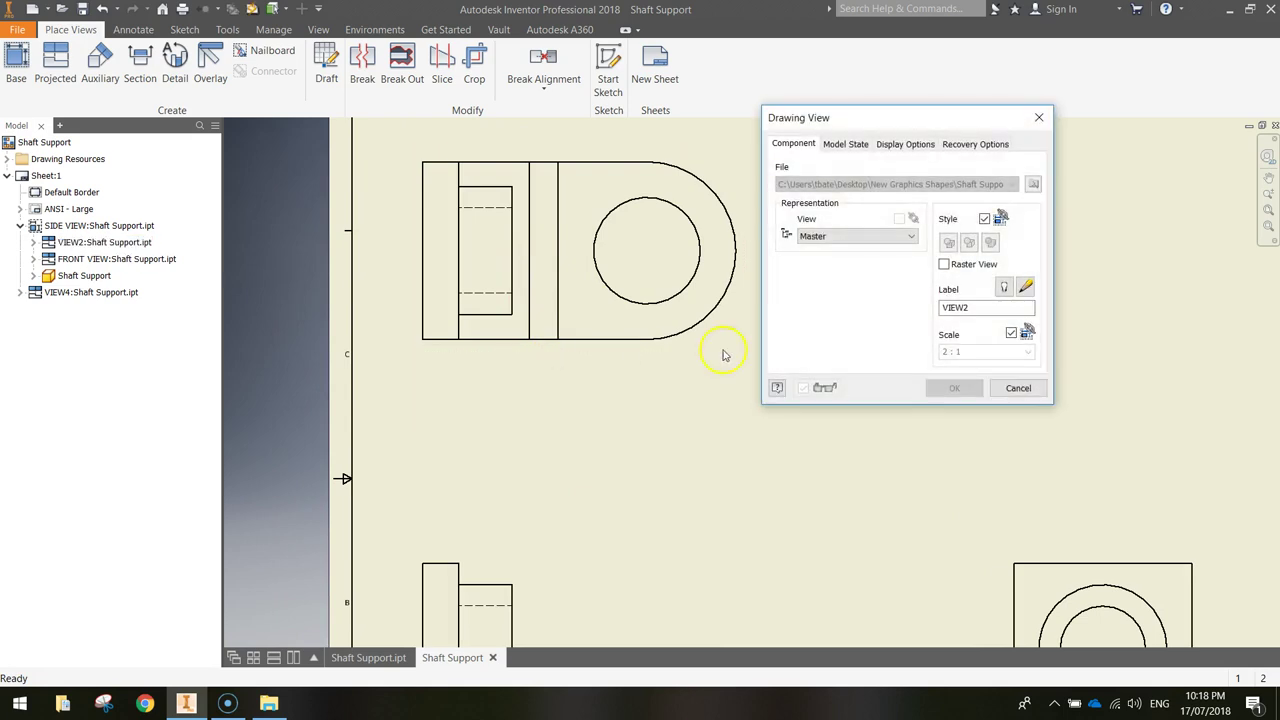
double_click(965, 308)
text(TOP)
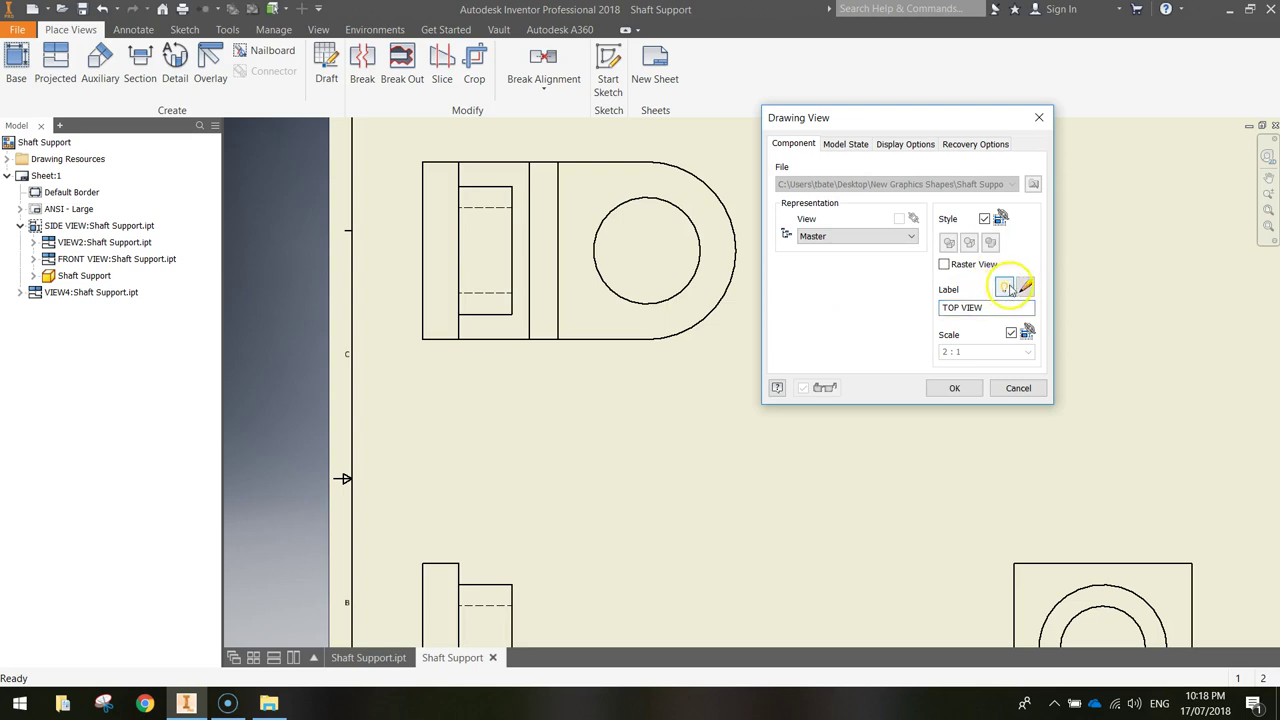
Step: Delete the scale line from the top view's label text
click(1022, 288)
drag(940, 283, 910, 252)
key(Delete)
Step: Set the top view label's text height to 6.10 mm and move the label slightly lower beneath the view
click(808, 160)
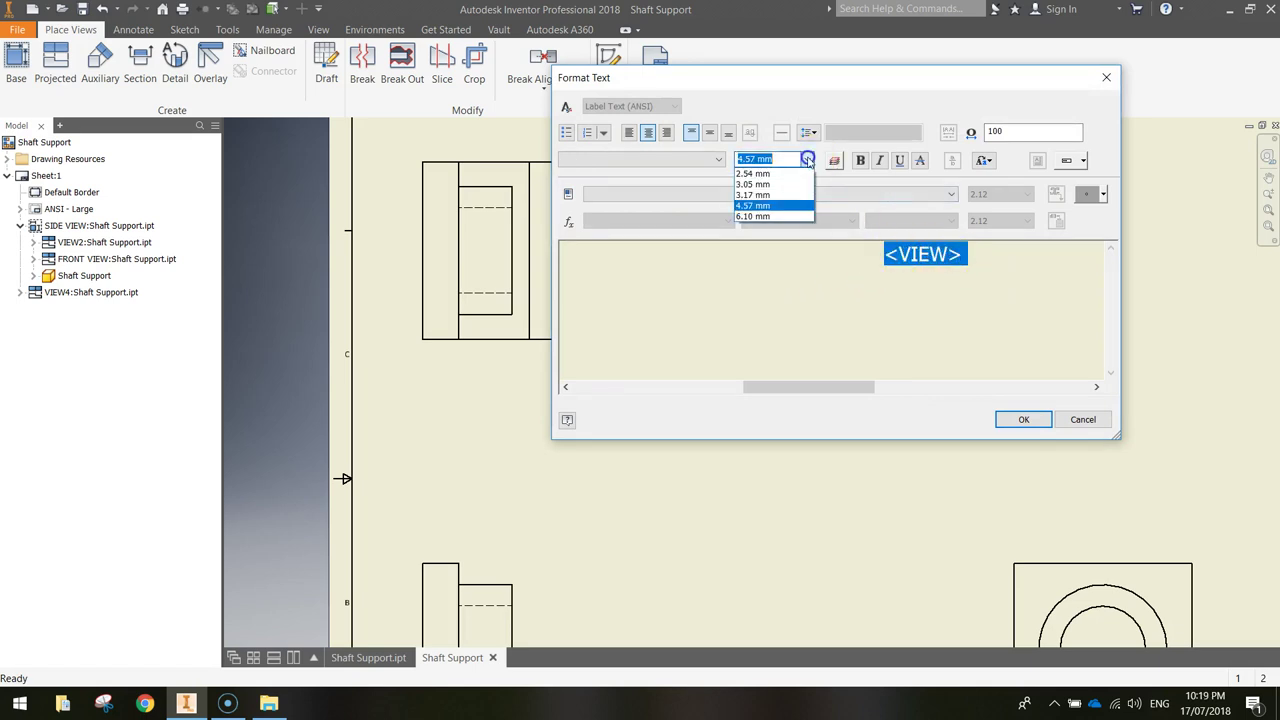
click(752, 216)
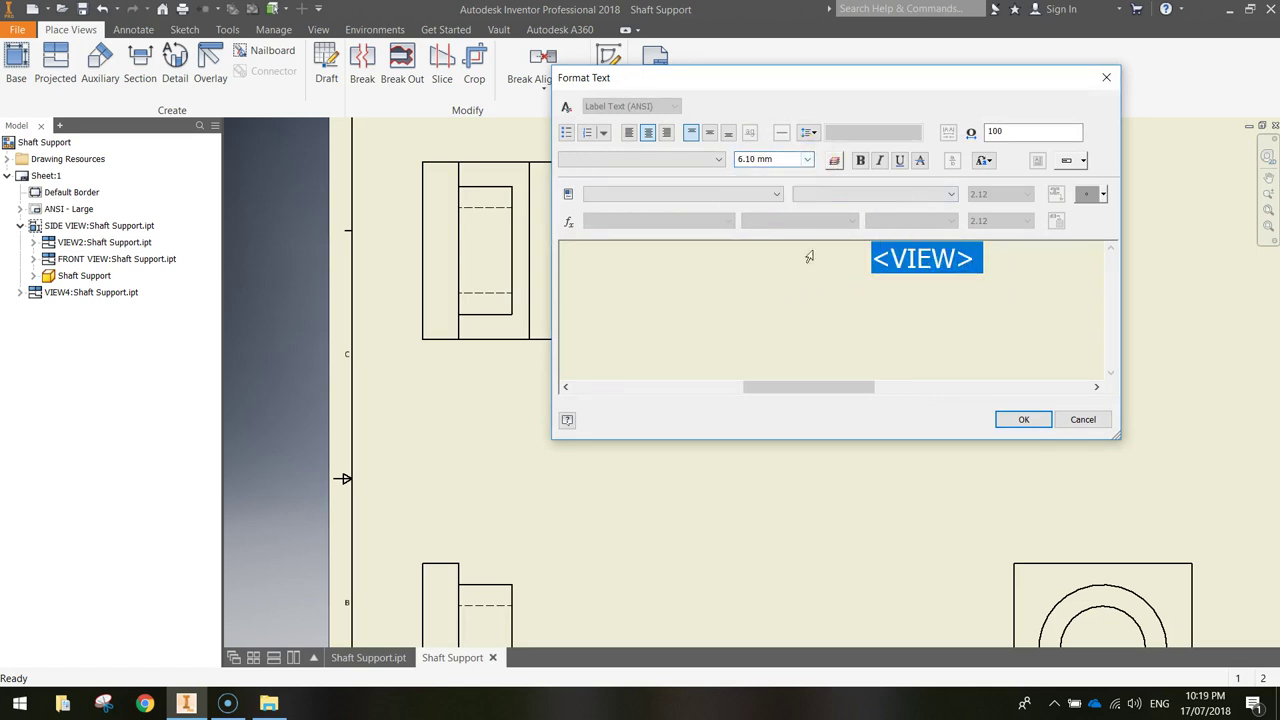
click(1024, 419)
click(950, 385)
drag(668, 362, 635, 379)
Step: Set the isometric view's scale to 3:1 and move the view slightly lower so it fits inside the sheet border
mouse_move(1008, 483)
middle_down()
mouse_move(1054, 489)
mouse_move(1083, 406)
mouse_move(1062, 205)
mouse_move(883, 397)
mouse_move(877, 311)
mouse_move(906, 274)
mouse_move(717, 346)
middle_up()
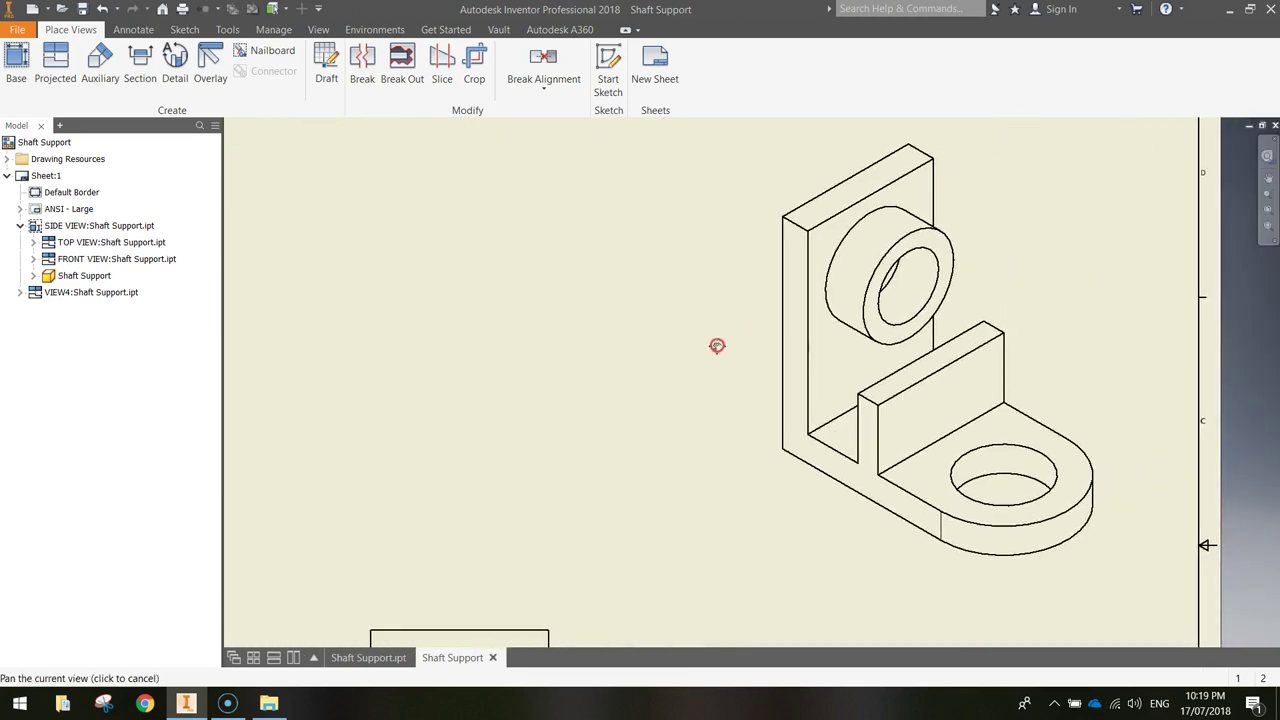
click(717, 346)
scroll(728, 332, down, 2)
scroll(724, 335, down, 3)
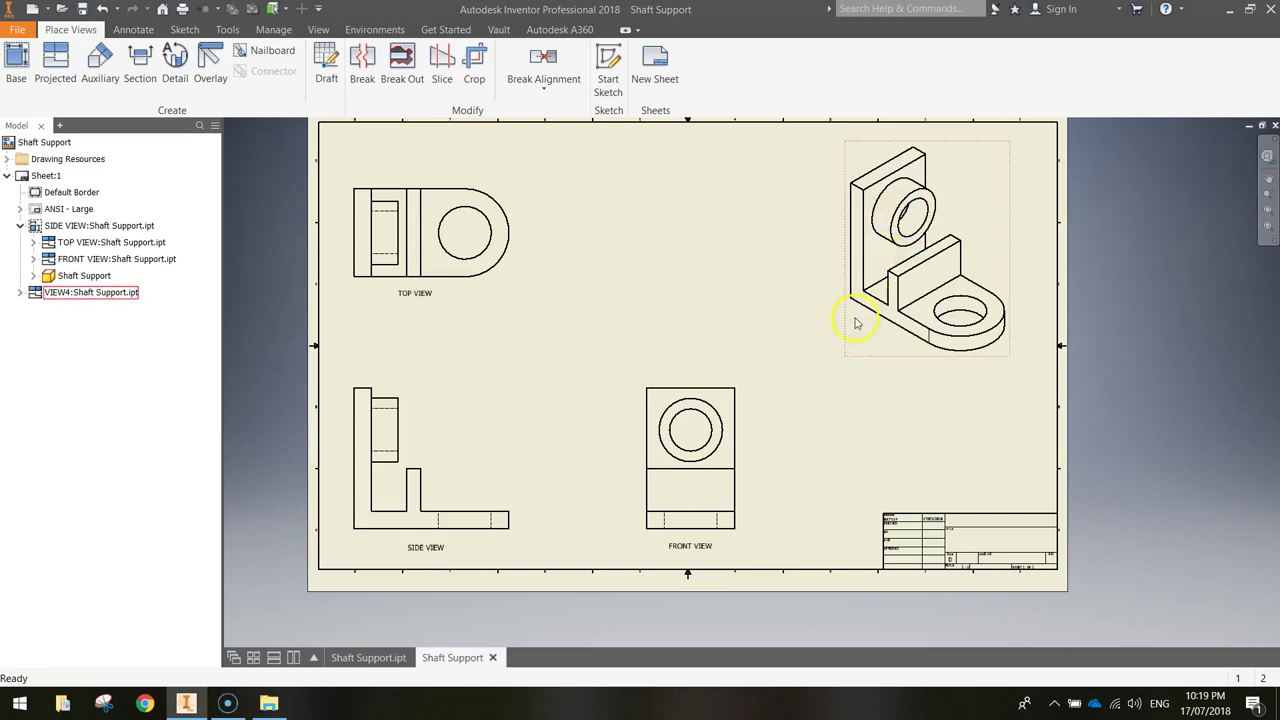
double_click(874, 362)
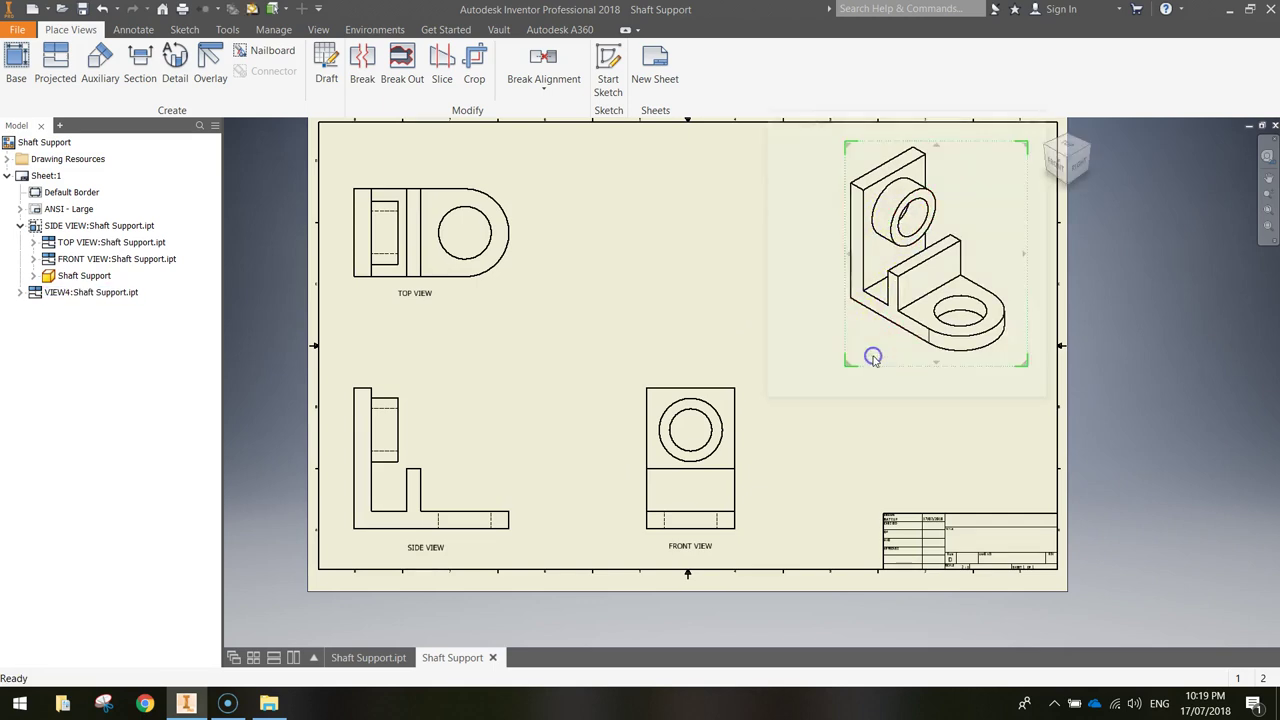
drag(957, 114, 634, 121)
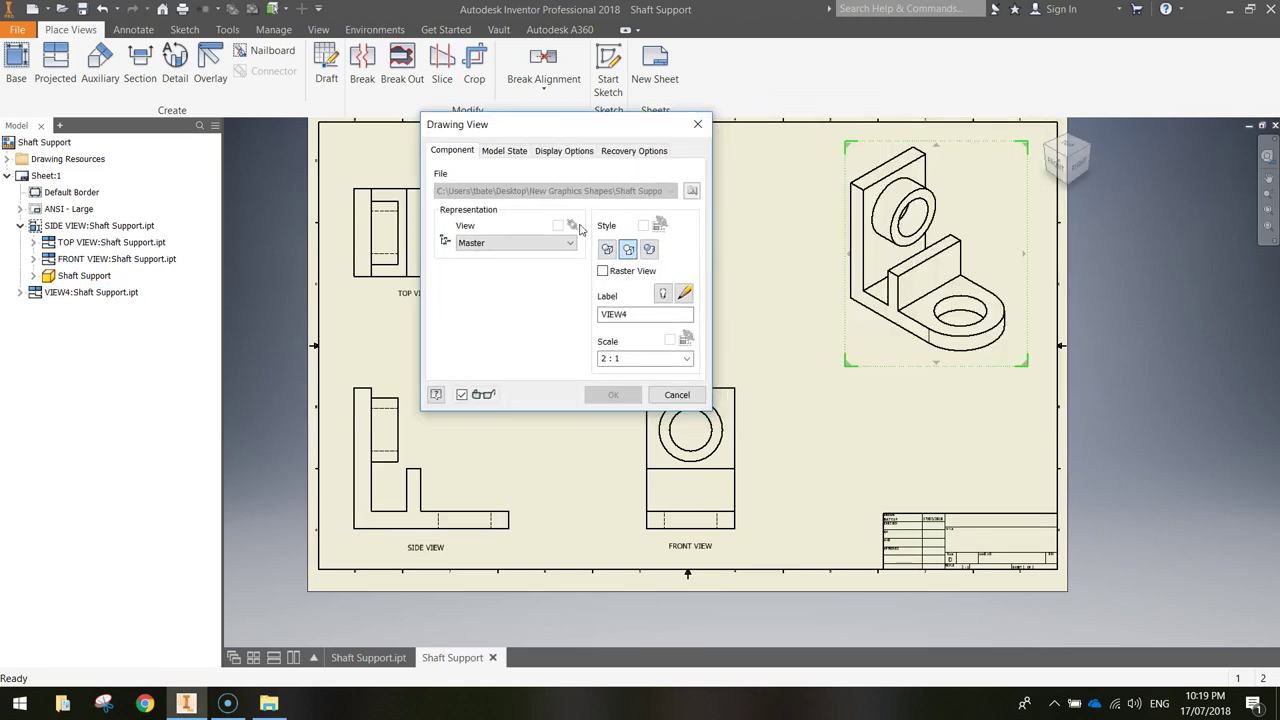
click(686, 358)
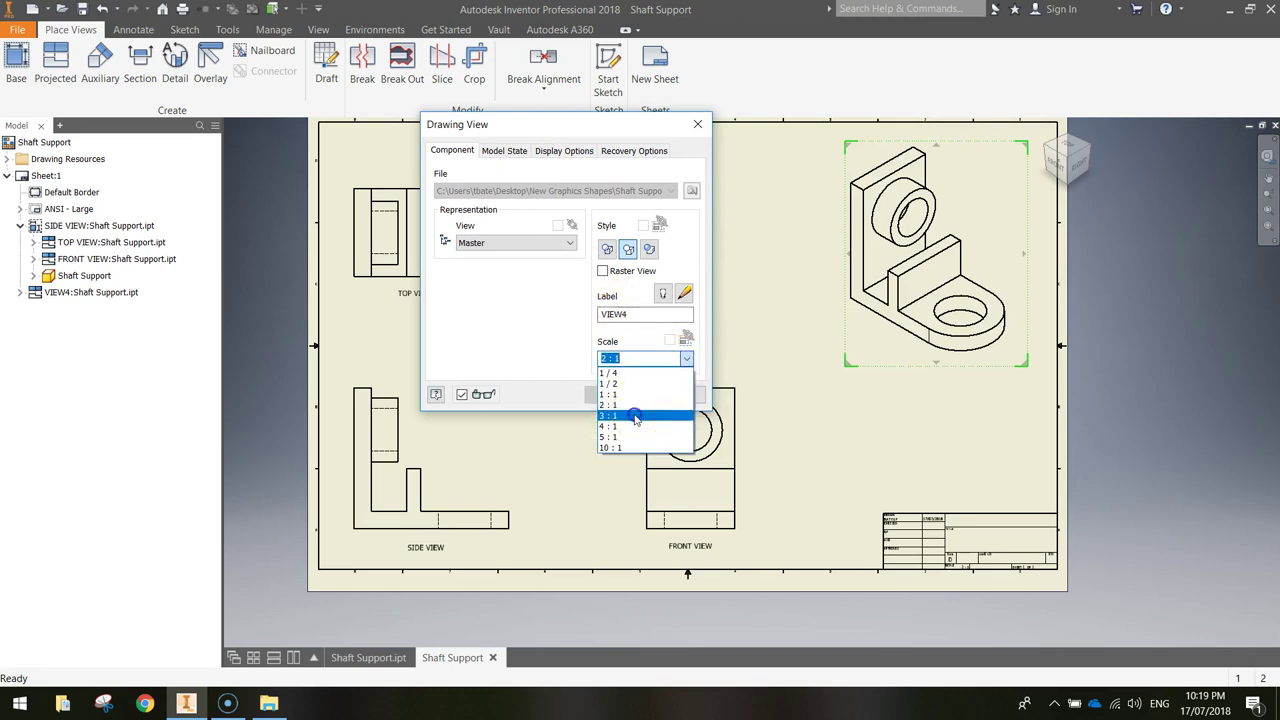
click(635, 415)
drag(570, 125, 474, 114)
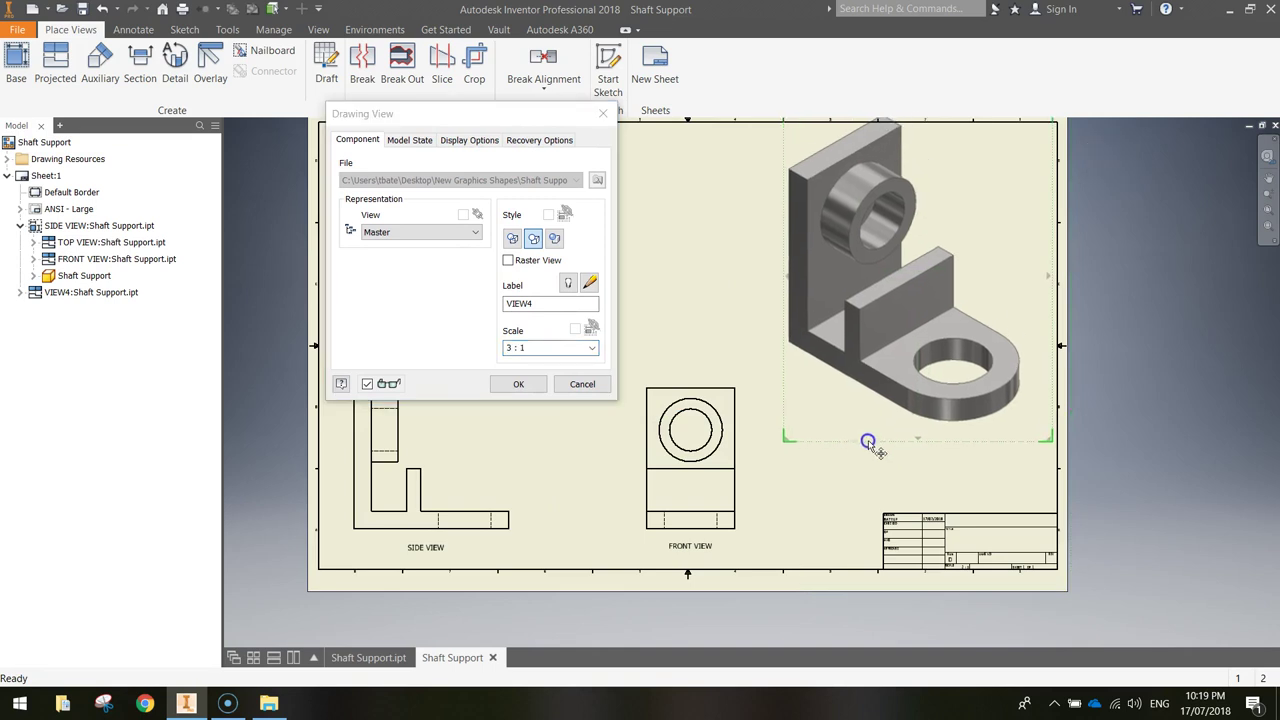
click(869, 465)
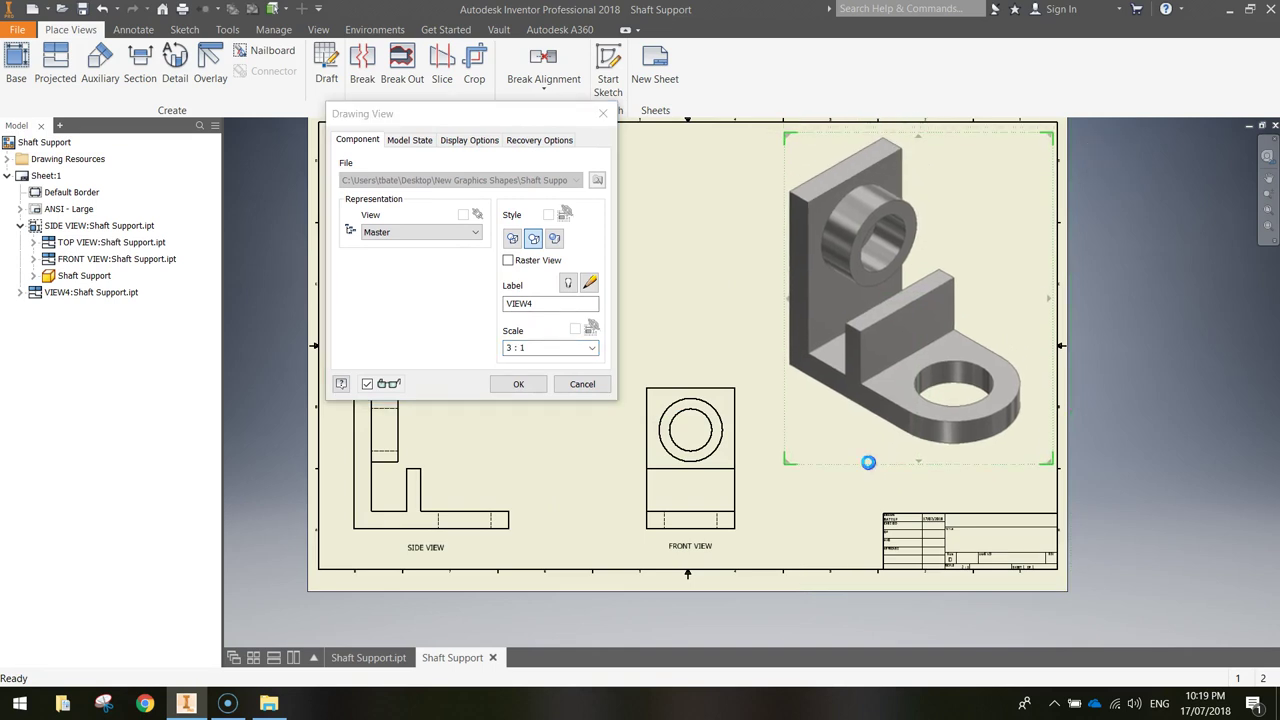
Step: Name the isometric view ISOMETRIC VIEW and make its label visible
click(530, 302)
text(1)
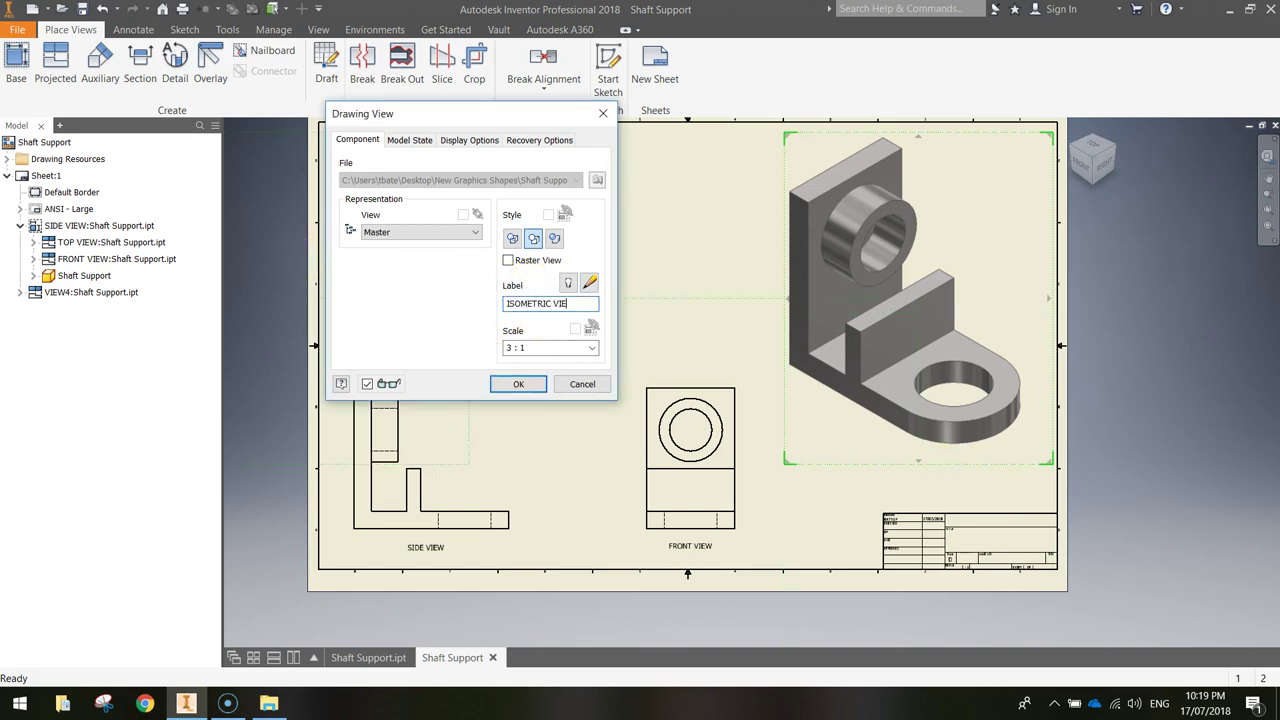
click(568, 285)
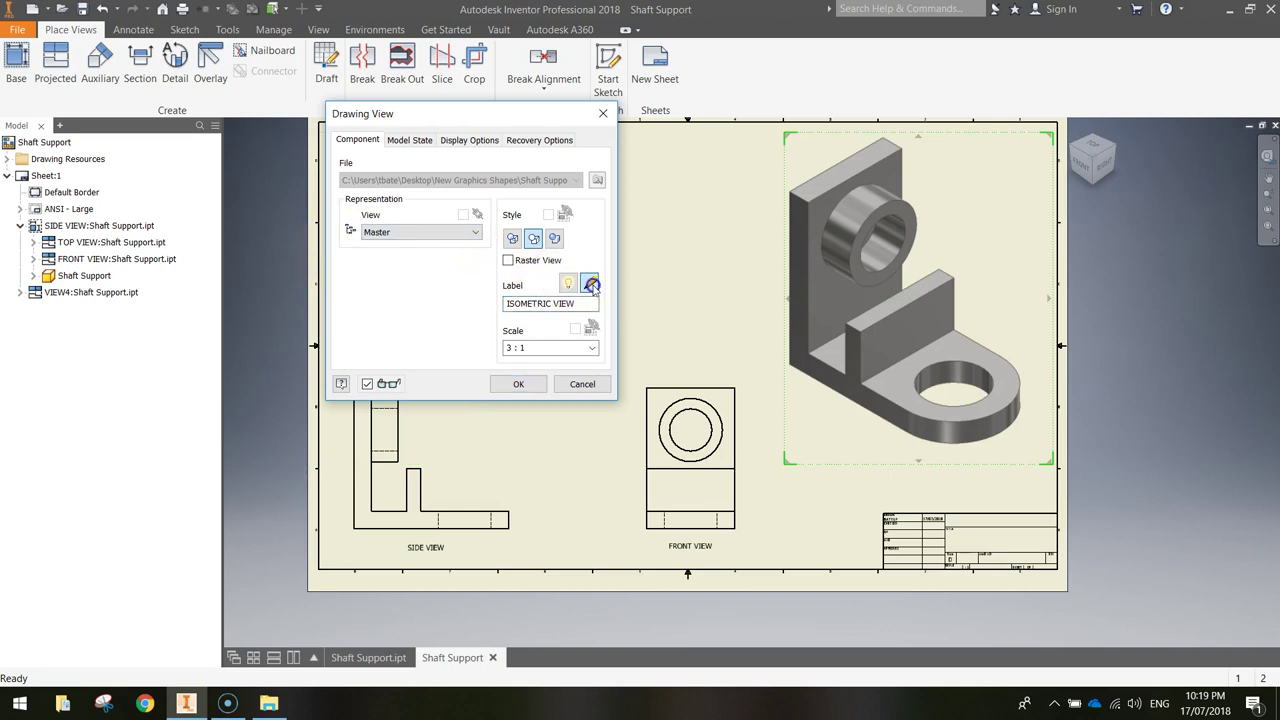
Step: Set the text height of both the name and scale lines in the isometric view's label to 6.10 mm
click(589, 284)
drag(850, 289, 829, 234)
click(1026, 283)
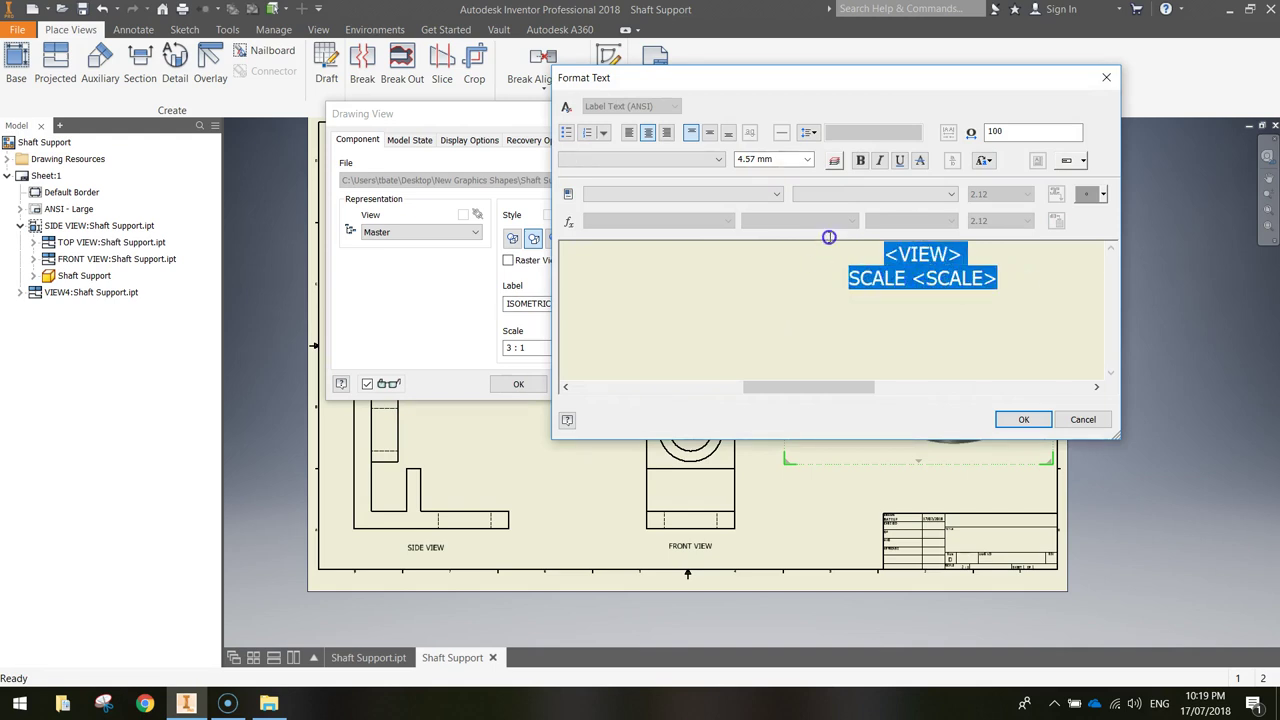
click(807, 159)
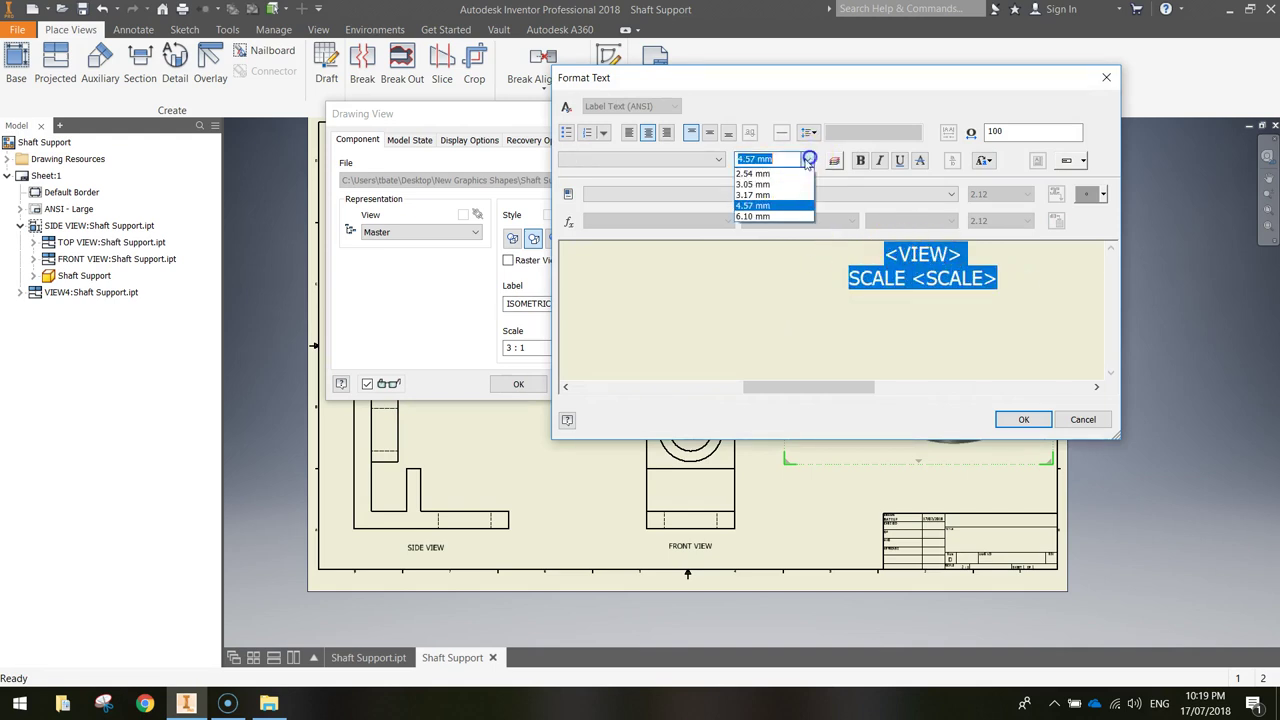
click(765, 216)
click(1023, 419)
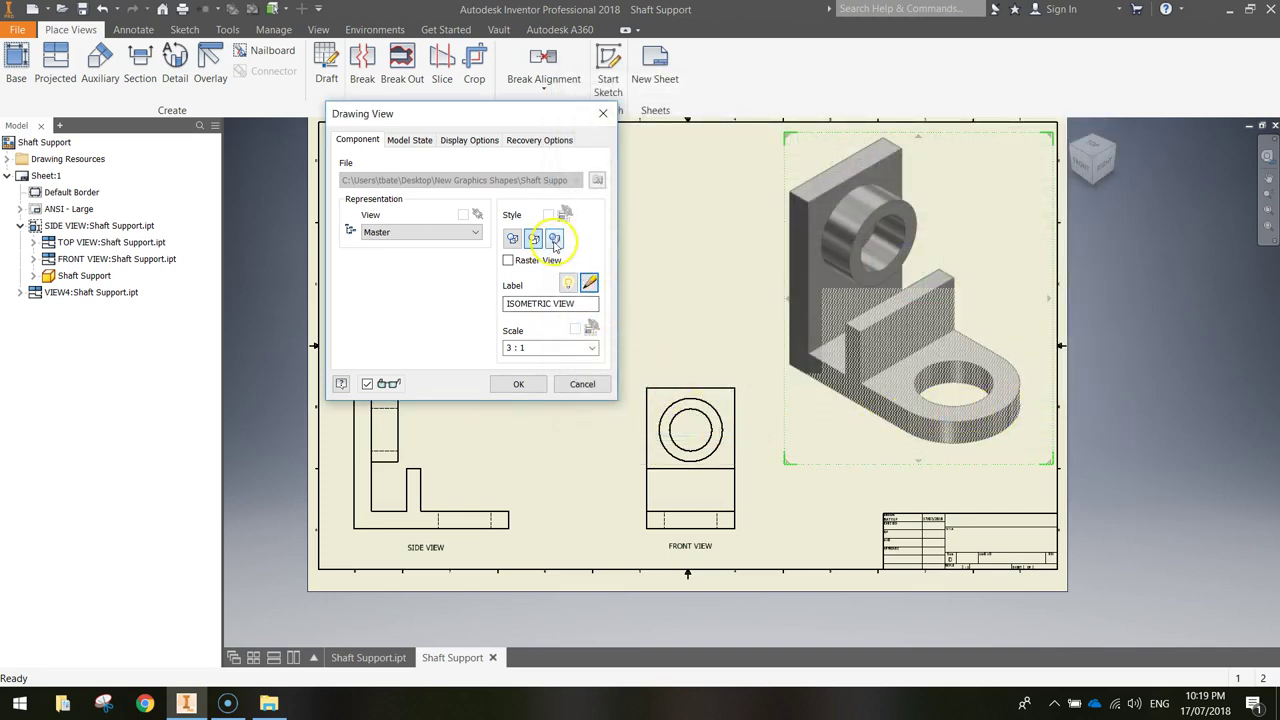
Step: Apply the shaded style to the isometric view and move its label slightly lower beneath the view
click(556, 240)
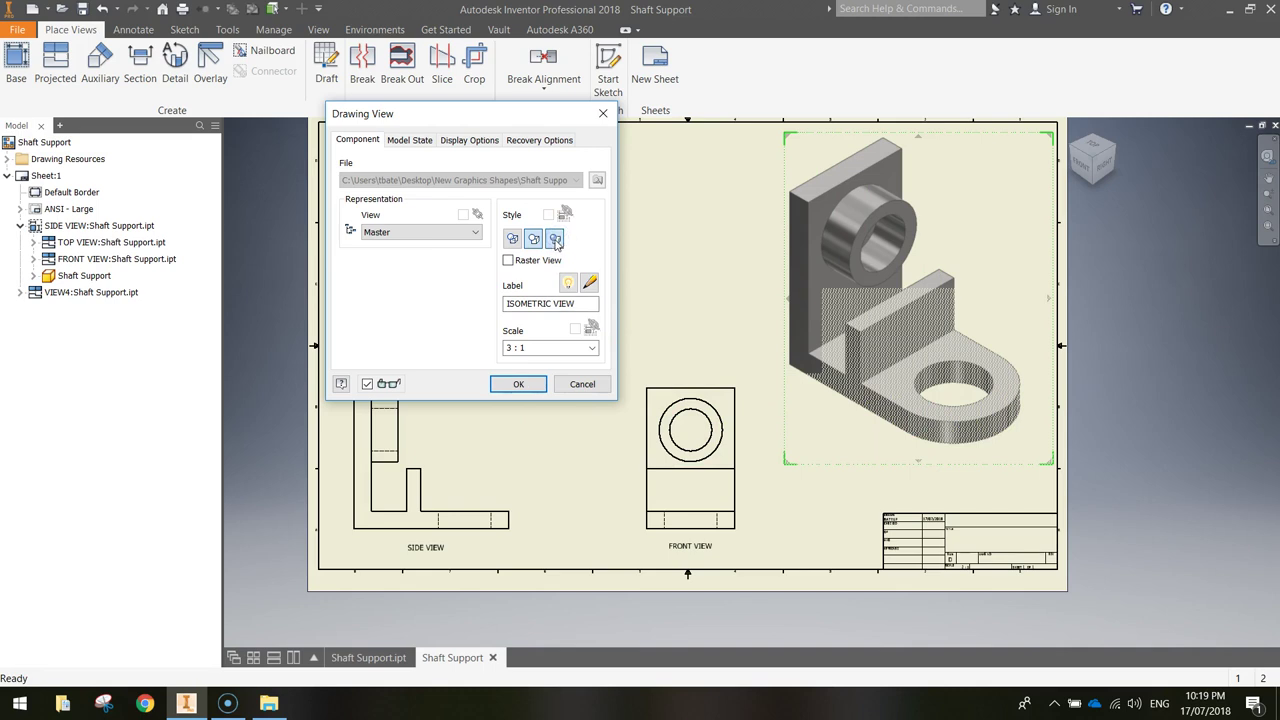
click(519, 386)
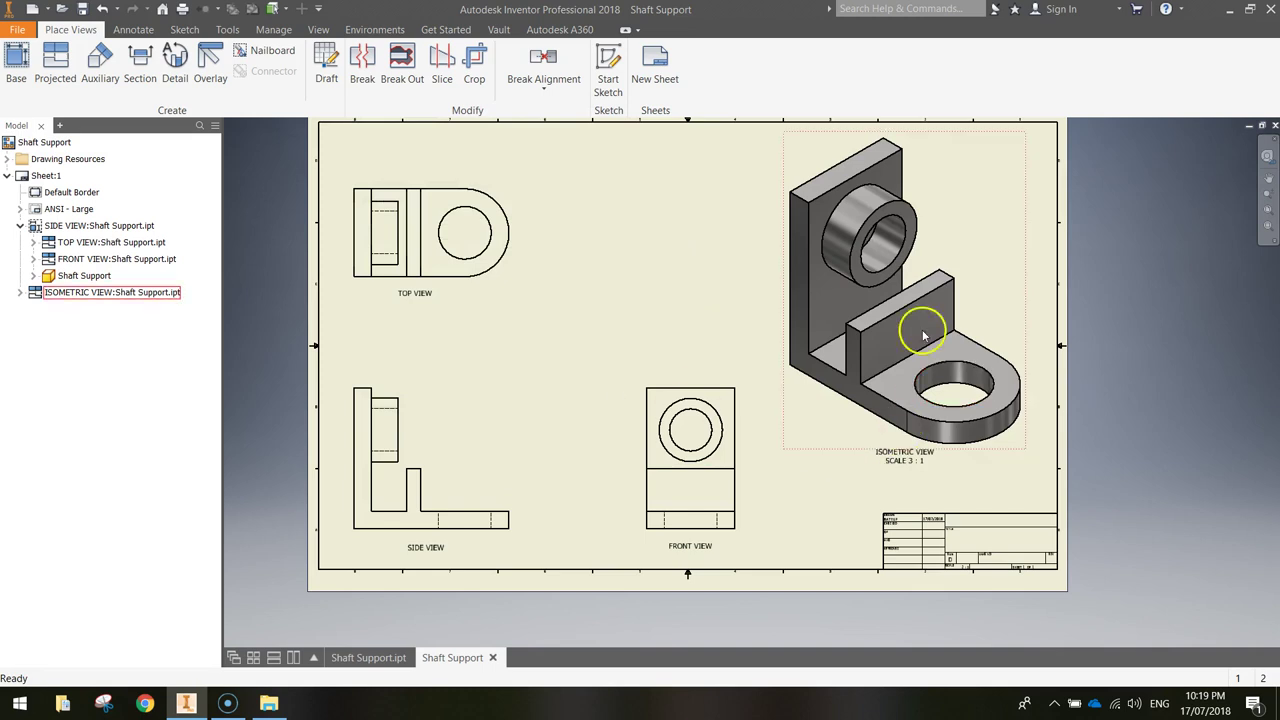
drag(905, 465, 927, 473)
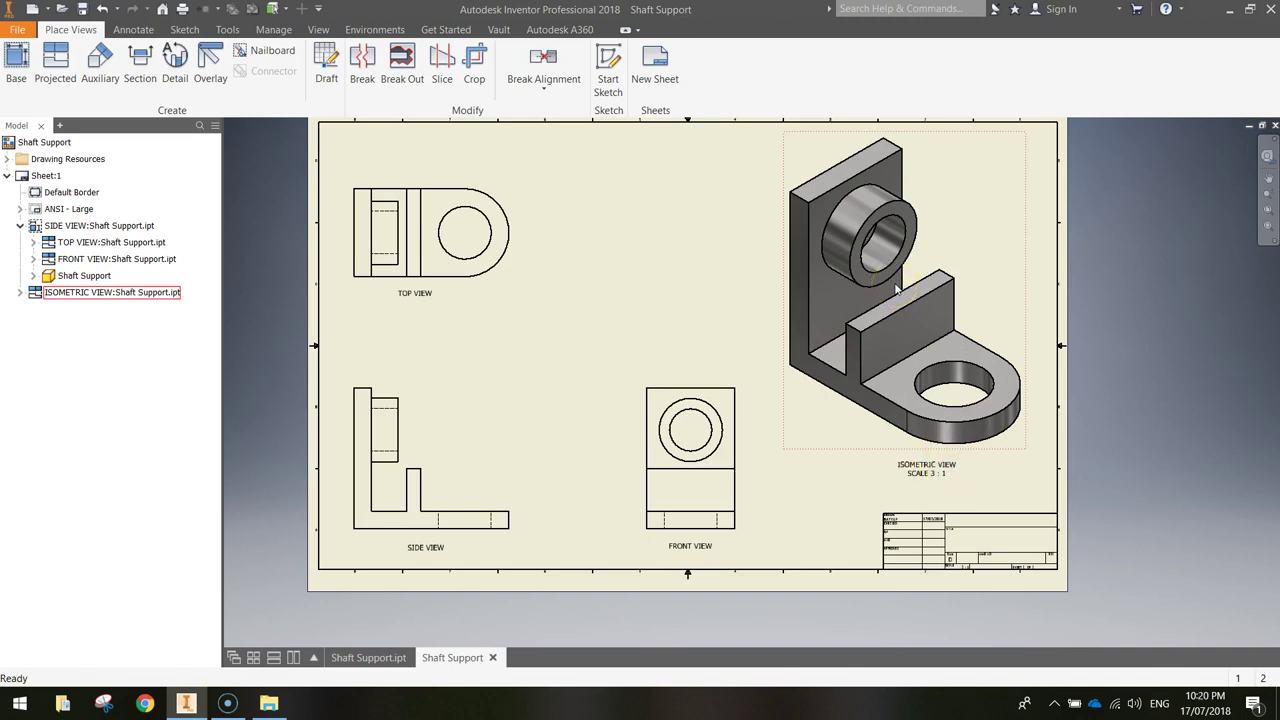
click(760, 362)
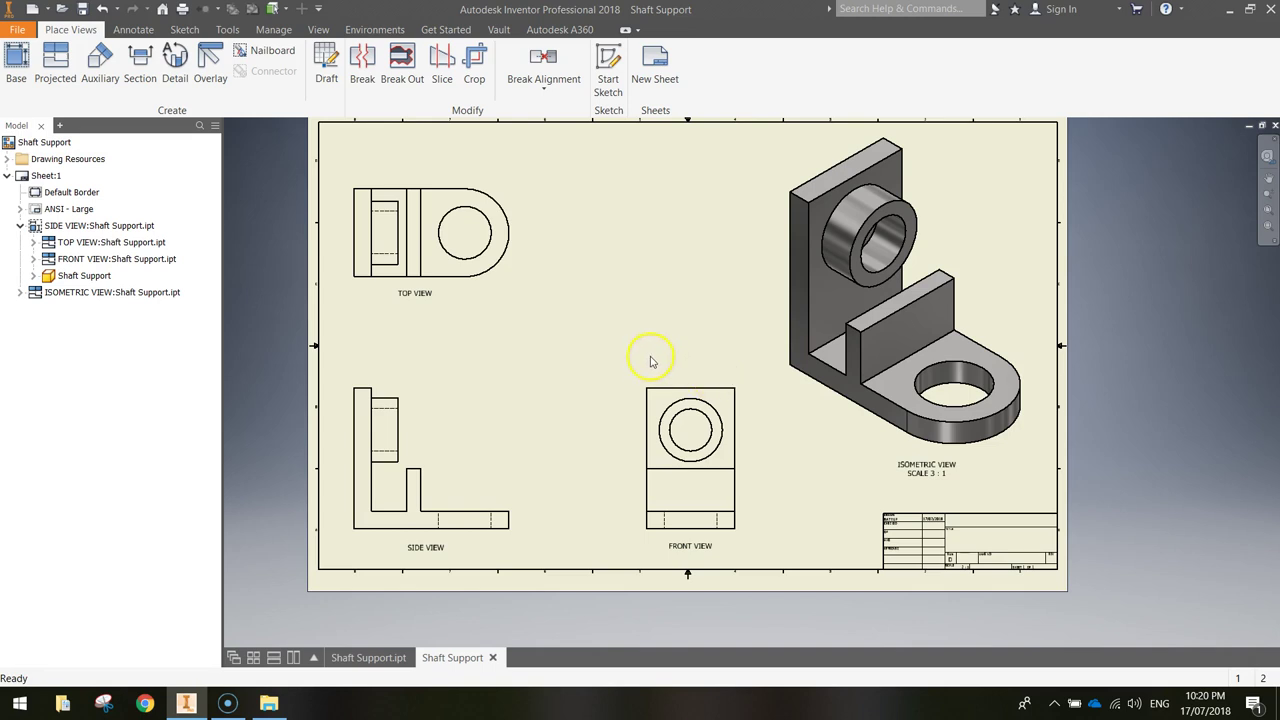
Step: Move the front view slightly closer to the side view and the top view slightly higher on the sheet
drag(677, 388, 654, 388)
drag(433, 277, 435, 276)
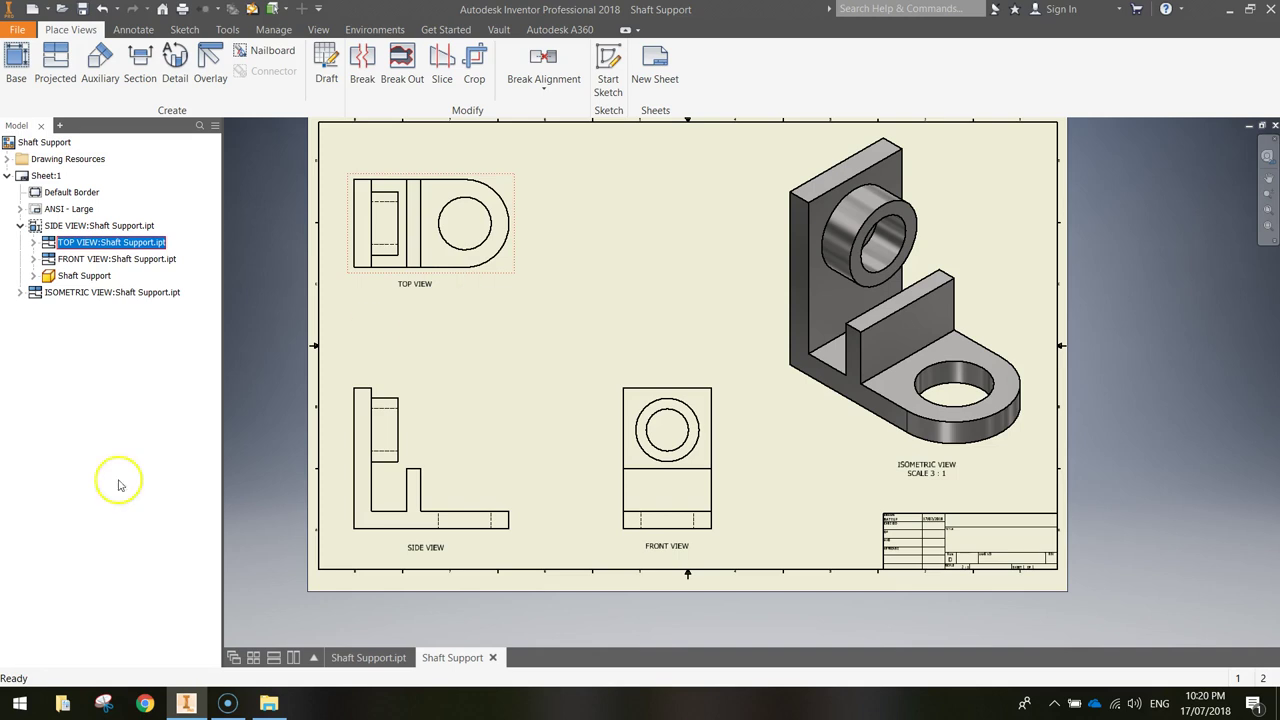
Step: Dimension the cylindrical boss's projecting length in the side view, placing the dimension above the boss with its default text
scroll(249, 477, down, 3)
middle_drag(400, 491, 409, 443)
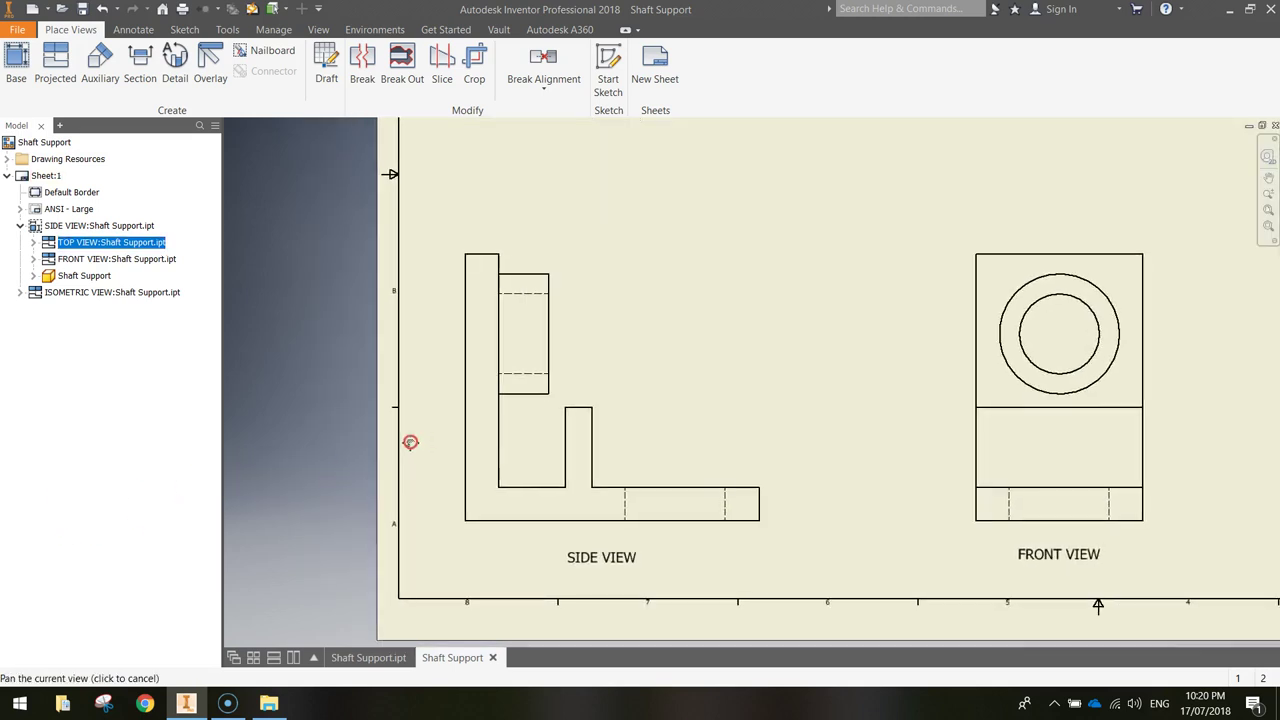
click(331, 306)
click(62, 30)
click(133, 31)
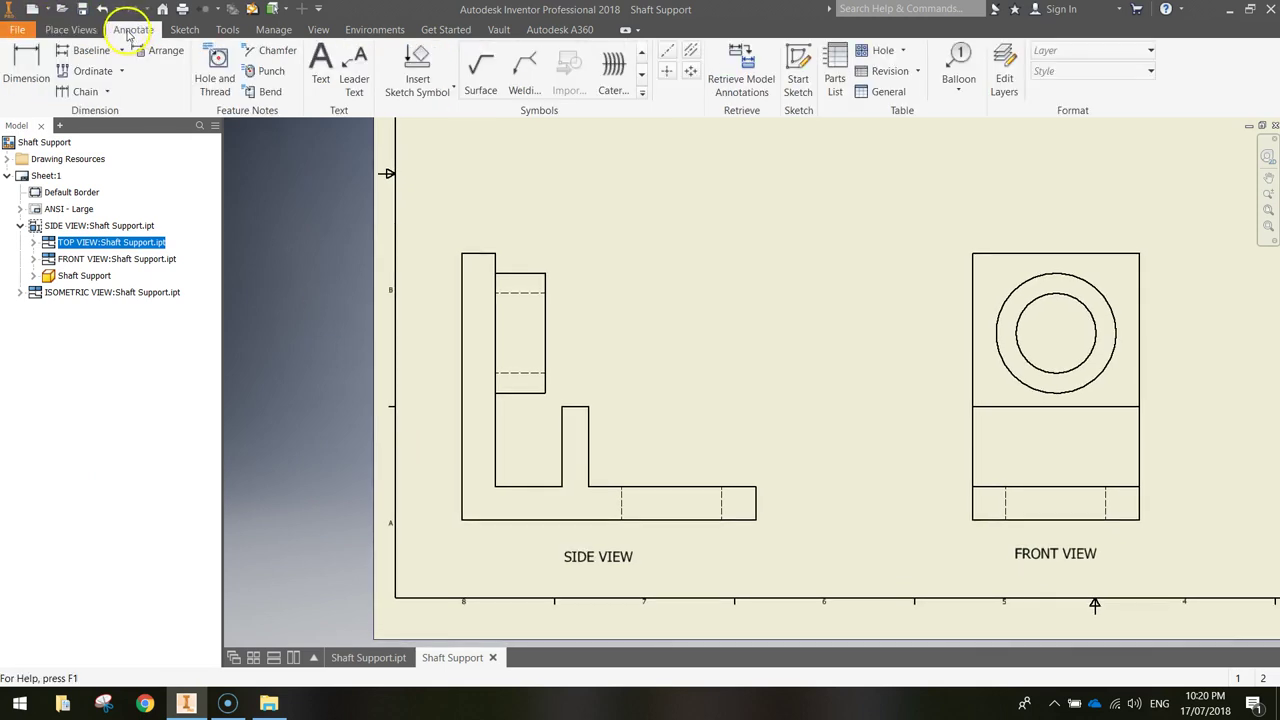
click(27, 64)
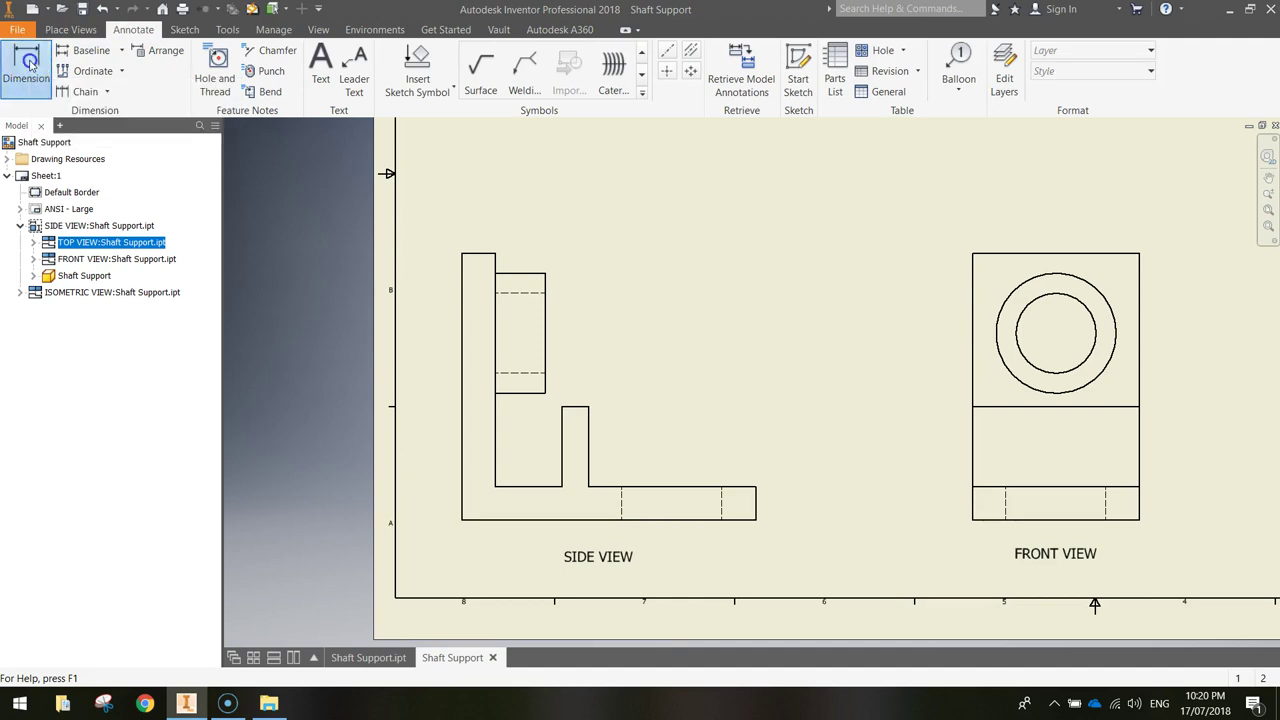
click(25, 58)
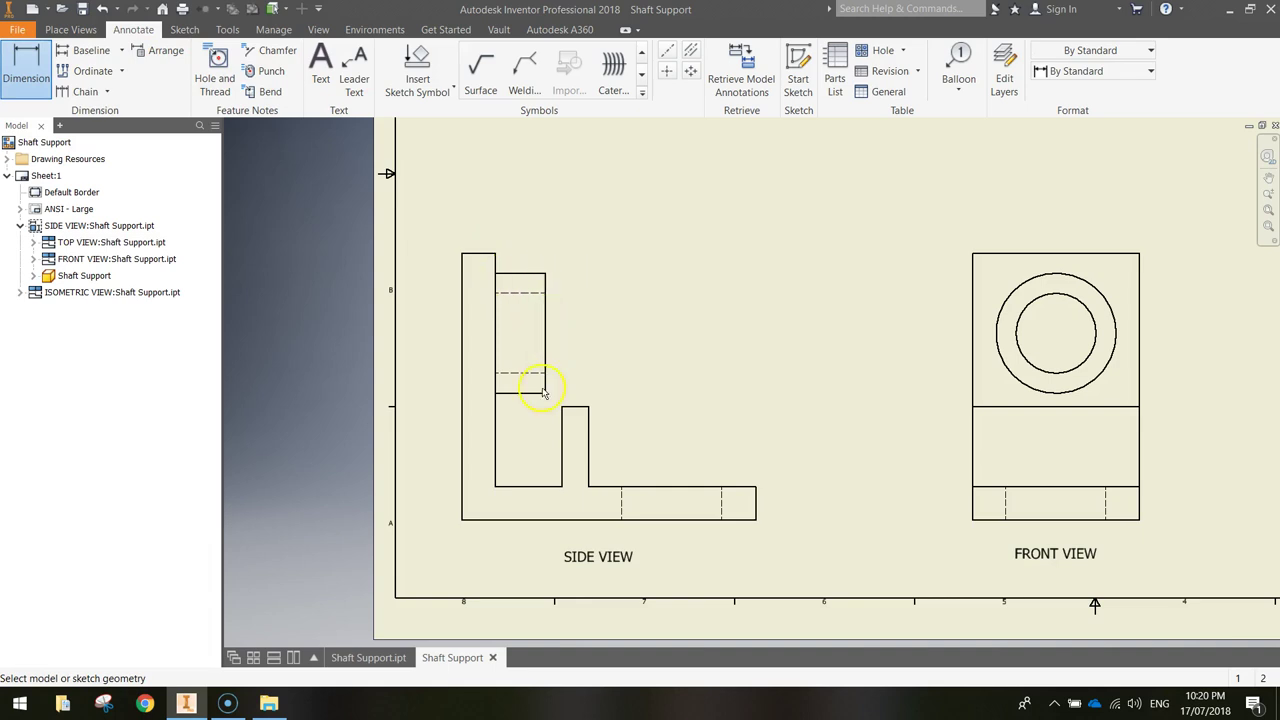
click(534, 278)
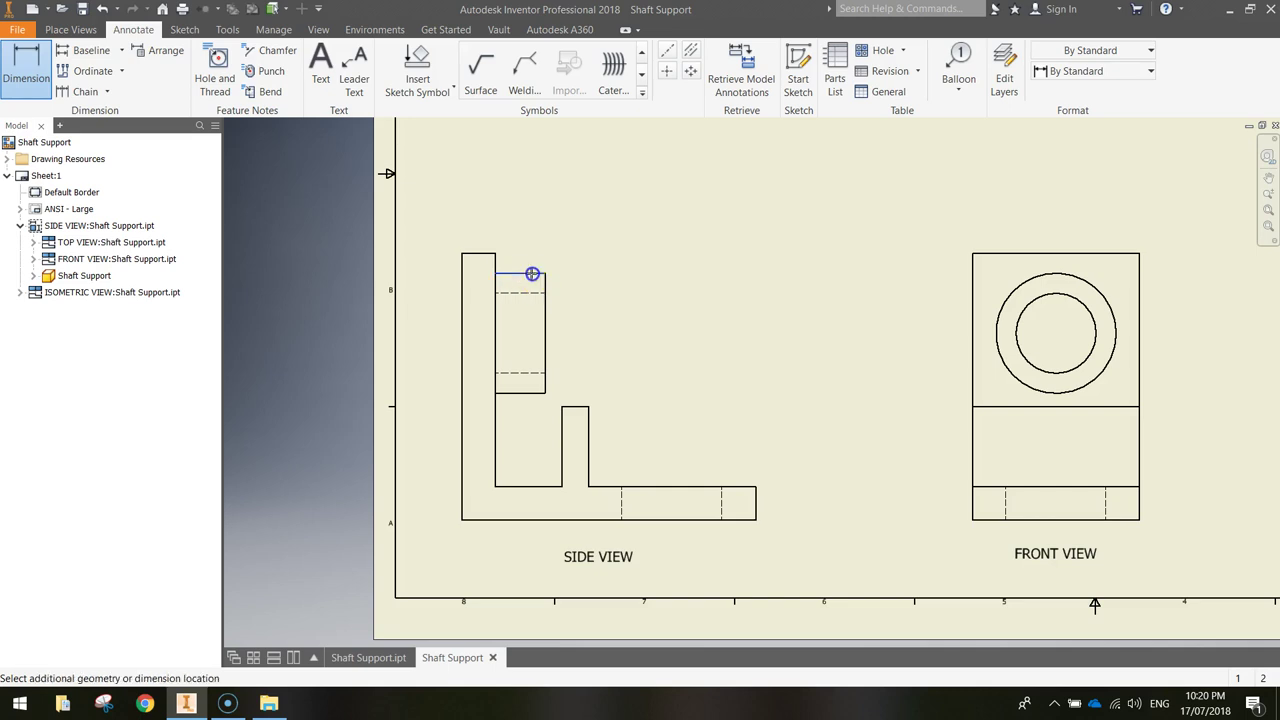
click(528, 242)
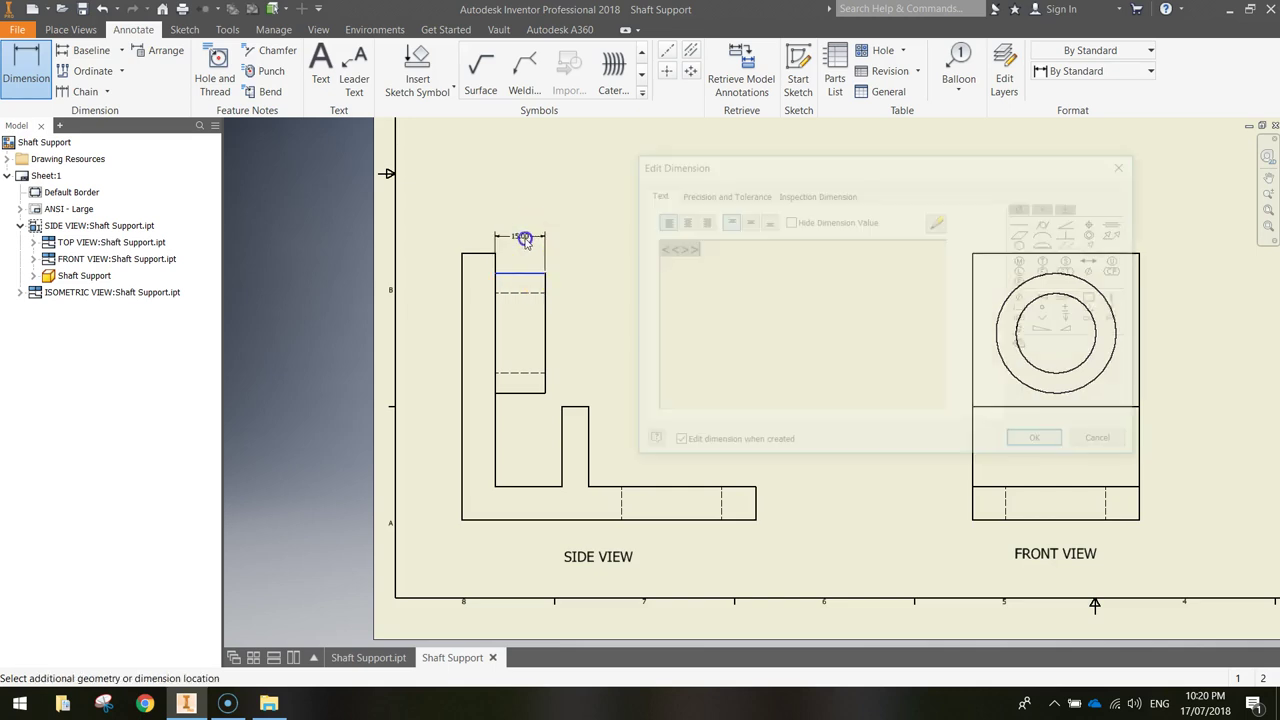
click(1037, 441)
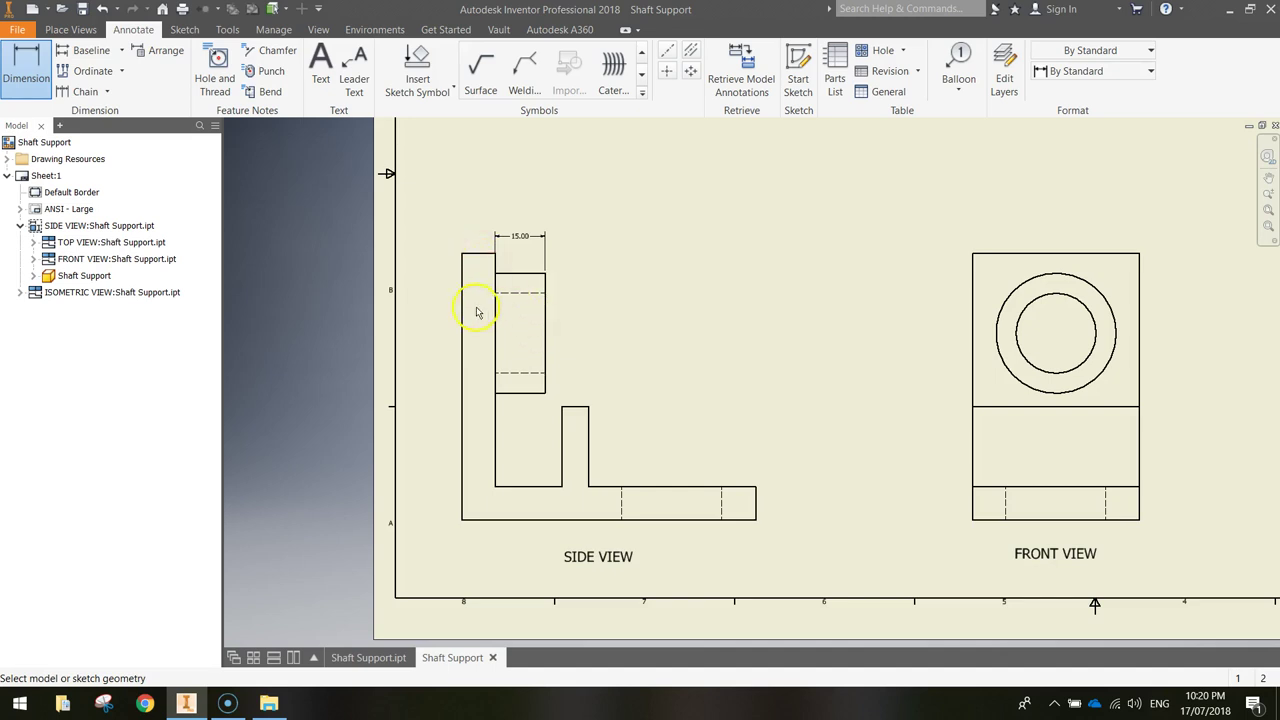
Step: Dimension the upright plate's thickness along its top edge in the side view
click(466, 258)
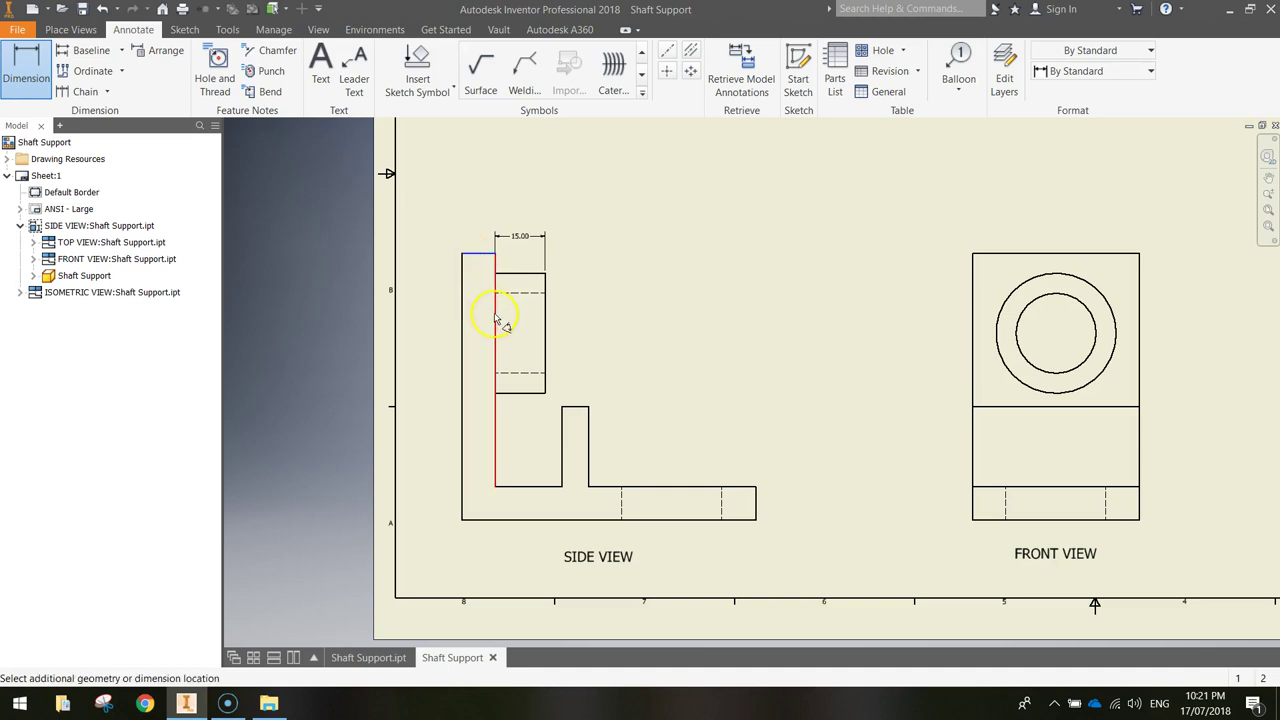